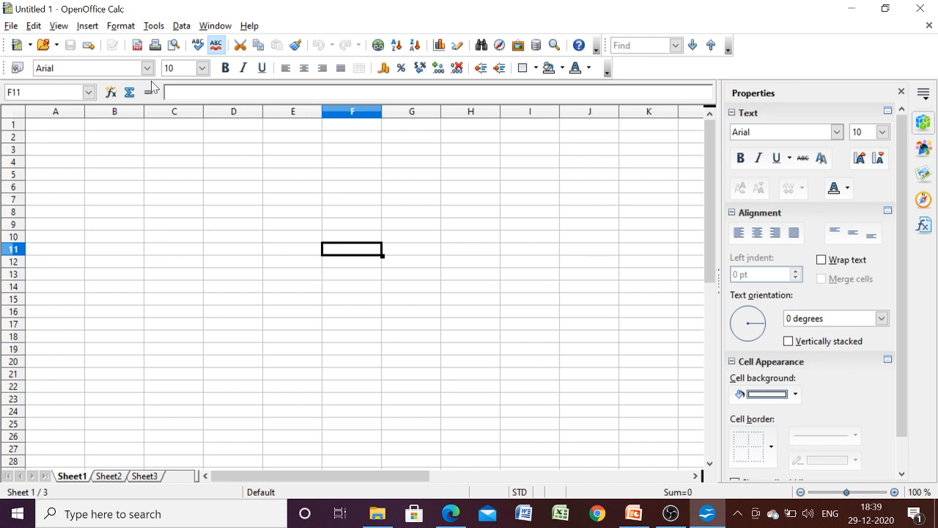
Enter the heading PT1 in cell A1 of Sheet1 and the two students' first names in A2 and A3.
{"action": "left_click", "coordinate": [65, 126]}
{"action": "type", "text": "pl"}
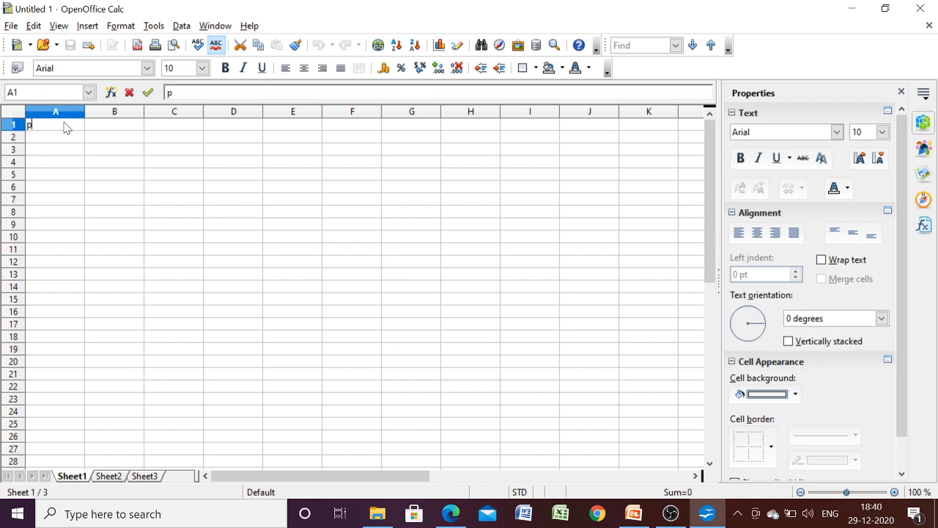
{"action": "key", "text": "BackSpace"}
{"action": "key", "text": "BackSpace"}
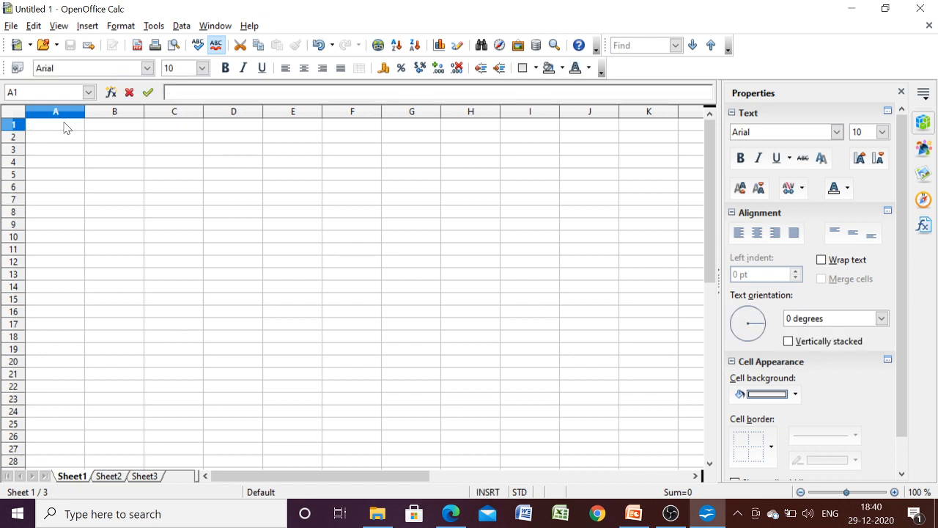
{"action": "type", "text": "PT1"}
{"action": "key", "text": "Return"}
{"action": "type", "text": "RIYA"}
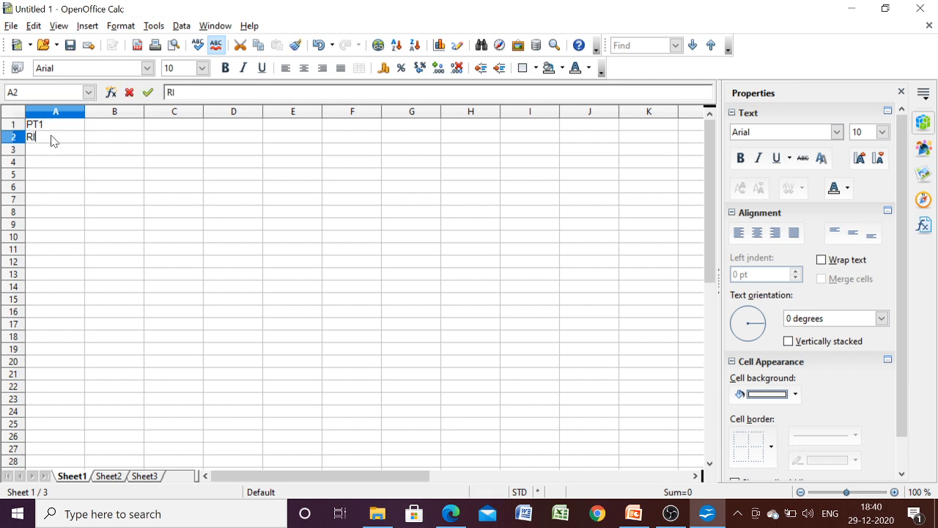
{"action": "left_click", "coordinate": [51, 153]}
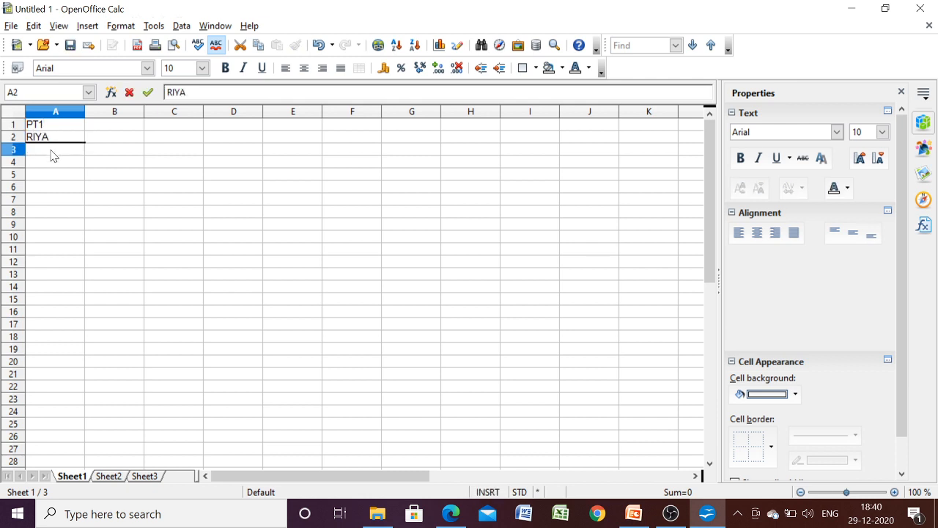
{"action": "type", "text": "PRIYA"}
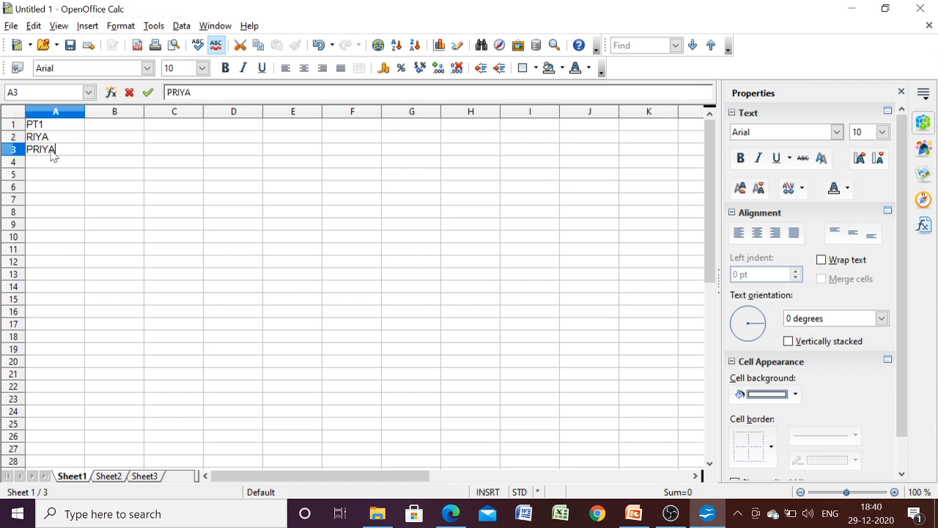
Add the subject headings ENG in cell B1 and MATHS in cell C1 of Sheet1.
{"action": "left_click", "coordinate": [106, 125]}
{"action": "type", "text": "ENG"}
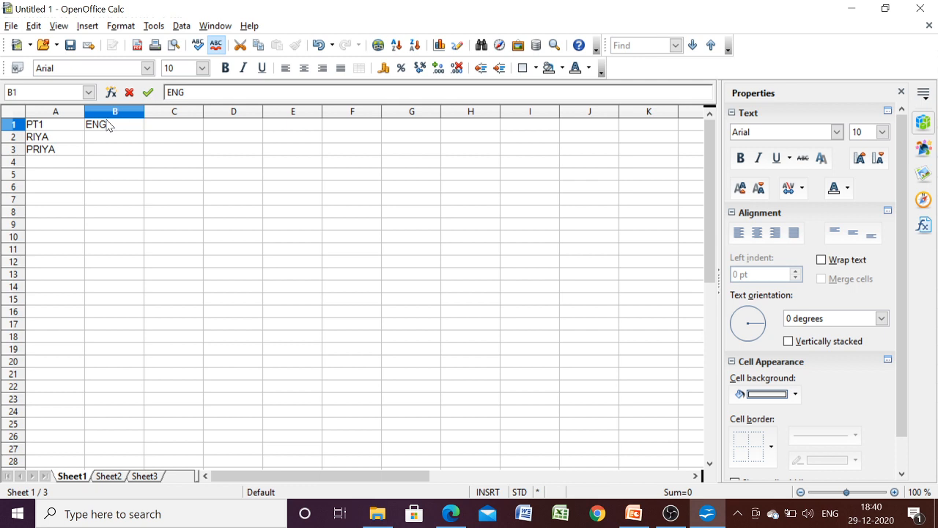
{"action": "key", "text": "Tab"}
{"action": "type", "text": "MATHS"}
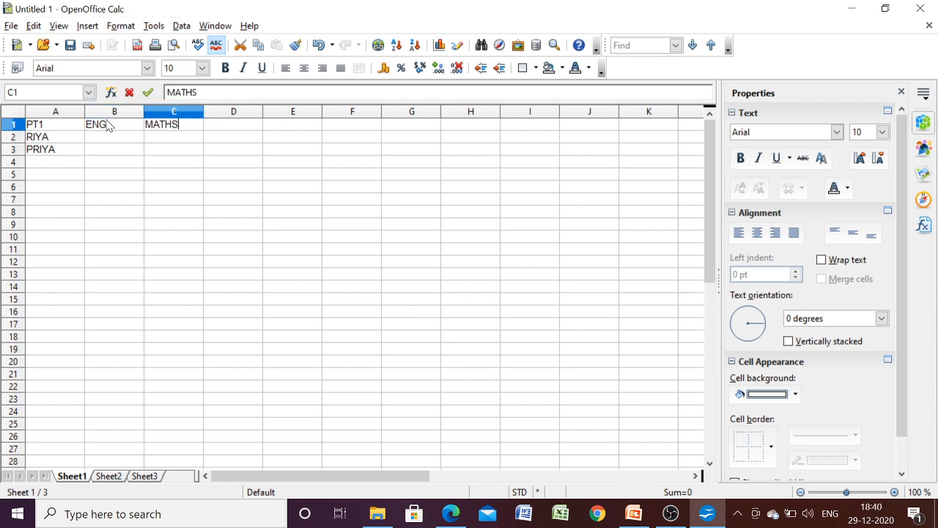
Fill in the PT1 marks on Sheet1: 70 and 90 in B2:C2, 80 and 88 in B3:C3.
{"action": "left_click", "coordinate": [110, 142]}
{"action": "type", "text": "70"}
{"action": "key", "text": "Tab"}
{"action": "type", "text": "90"}
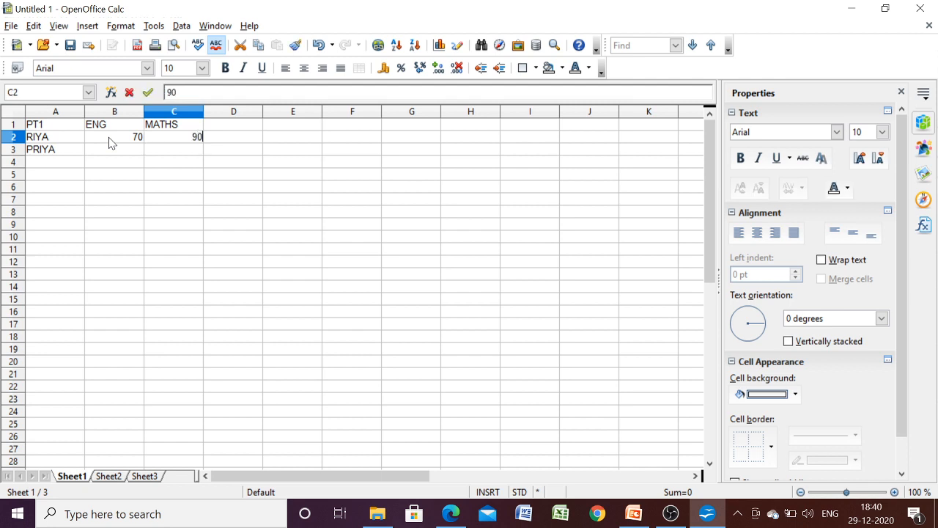
{"action": "left_click", "coordinate": [111, 157]}
{"action": "left_click", "coordinate": [114, 149]}
{"action": "type", "text": "80"}
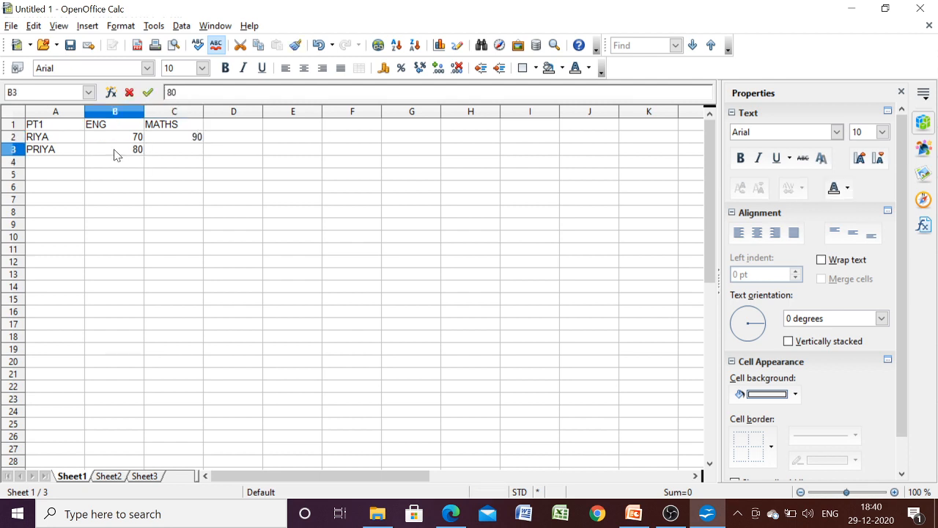
{"action": "key", "text": "Tab"}
{"action": "type", "text": "88"}
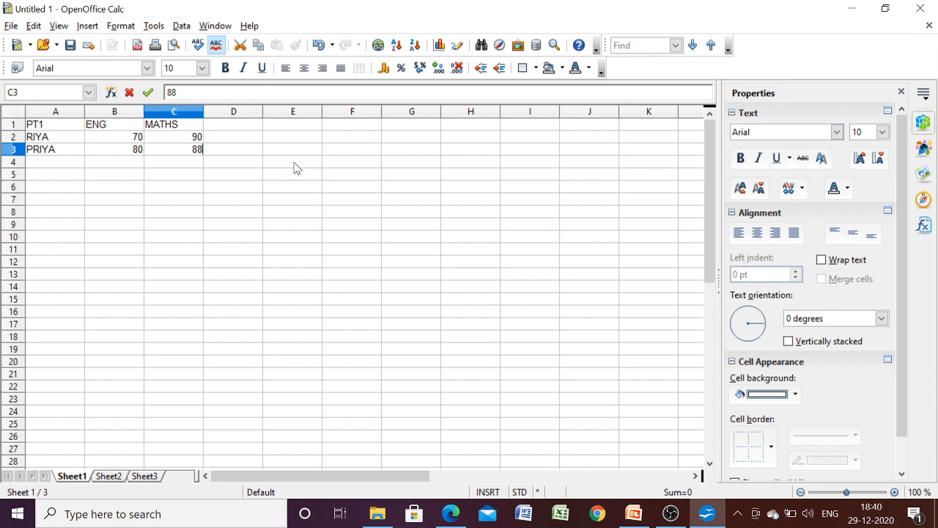
{"action": "left_click", "coordinate": [312, 129]}
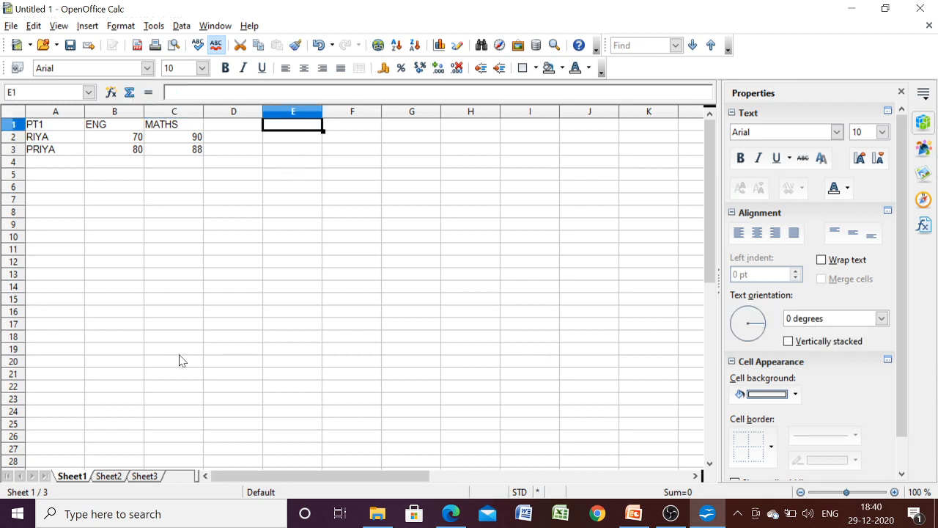
On Sheet2, enter the heading PT2 in A1 and the same two students' names, in the same order, in A2 and A3.
{"action": "left_click", "coordinate": [110, 476]}
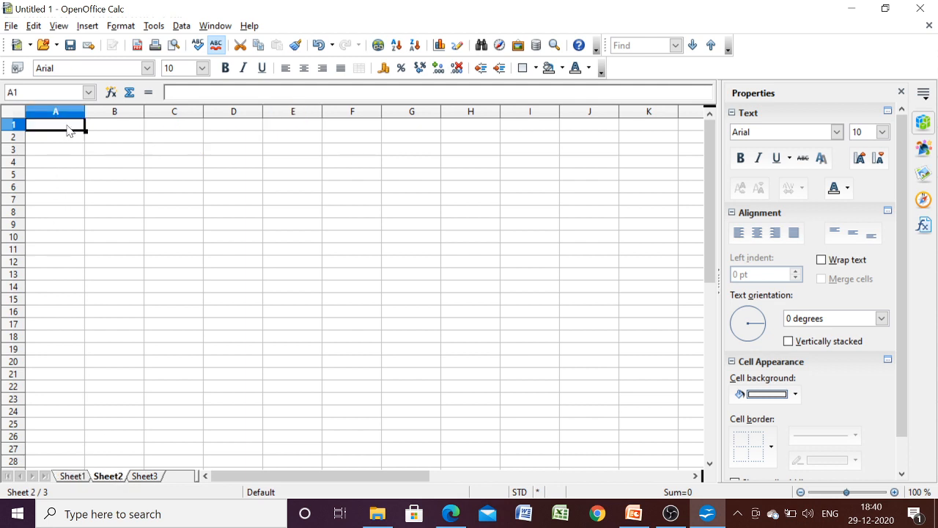
{"action": "type", "text": "PT2"}
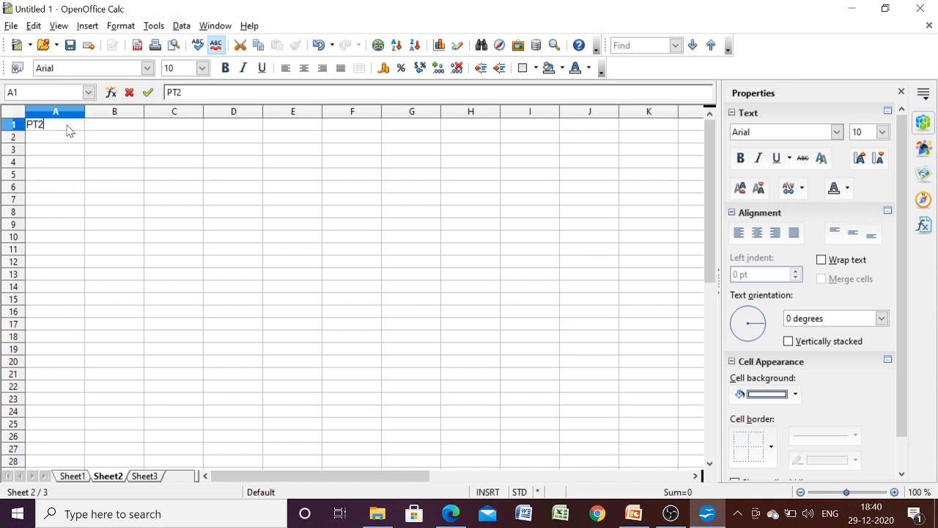
{"action": "key", "text": "Return"}
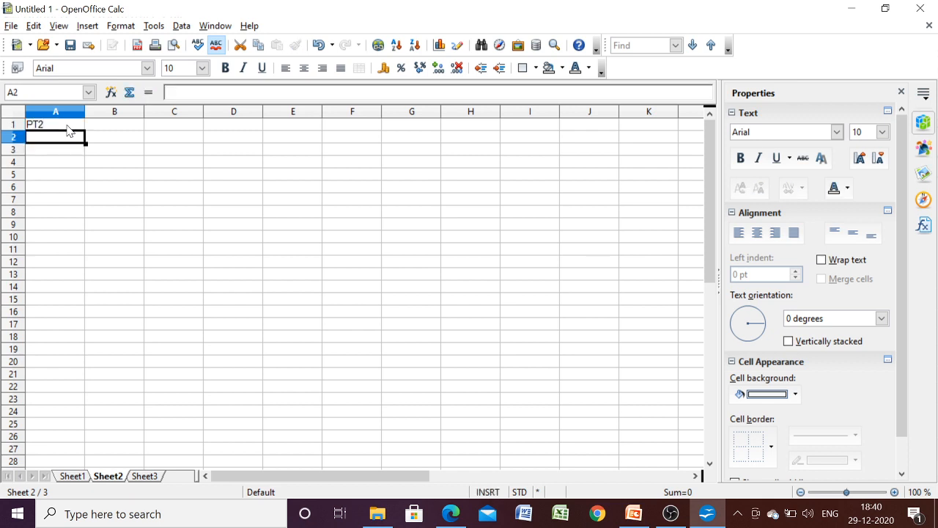
{"action": "type", "text": "PRIYA"}
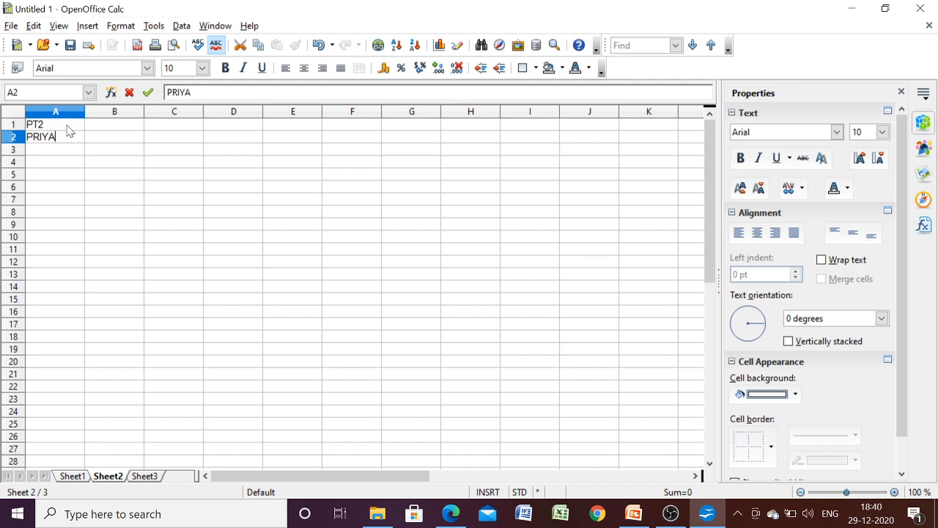
{"action": "key", "text": "Return"}
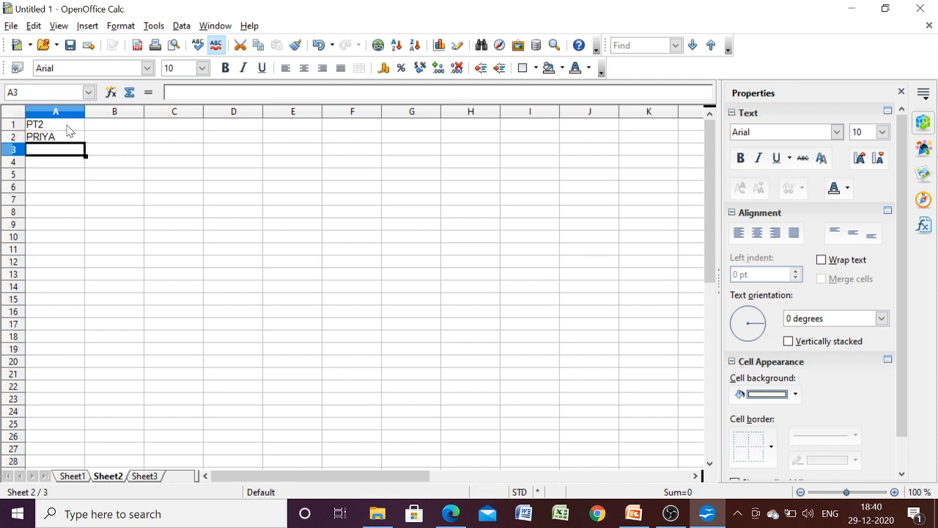
{"action": "left_click", "coordinate": [44, 139]}
{"action": "type", "text": "RIYA"}
{"action": "key", "text": "Return"}
{"action": "type", "text": "PRIYA"}
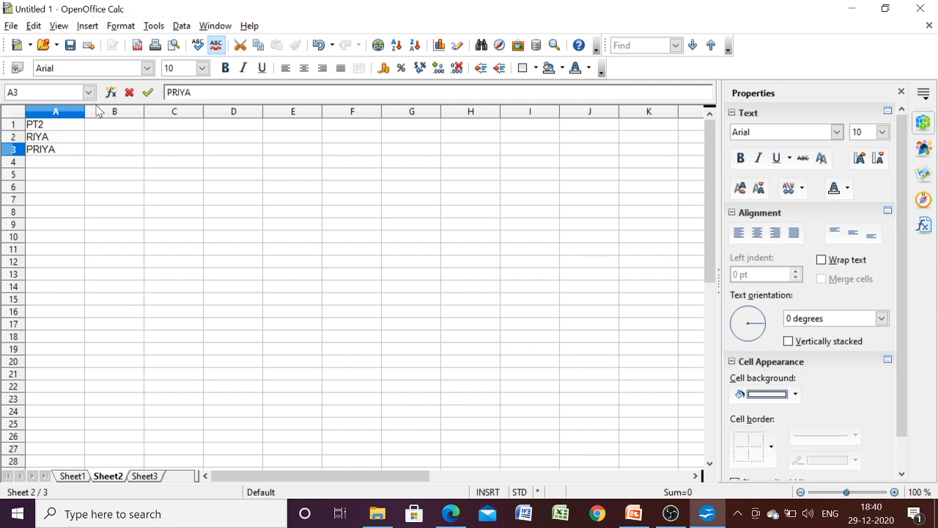
Add the subject headings ENG in cell B1 and MATHS in cell C1 of Sheet2.
{"action": "left_click", "coordinate": [109, 124]}
{"action": "type", "text": "NG"}
{"action": "key", "text": "BackSpace"}
{"action": "key", "text": "BackSpace"}
{"action": "type", "text": "EN"}
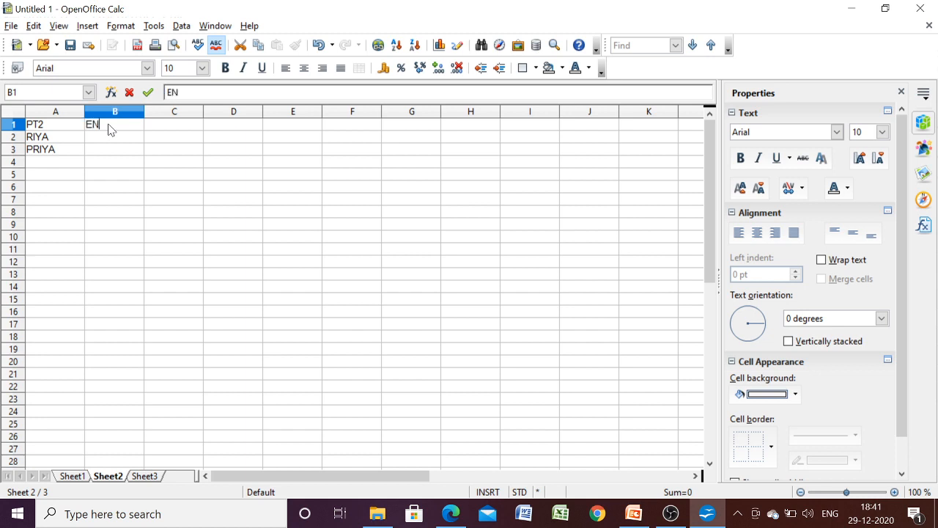
{"action": "type", "text": "G"}
{"action": "key", "text": "Tab"}
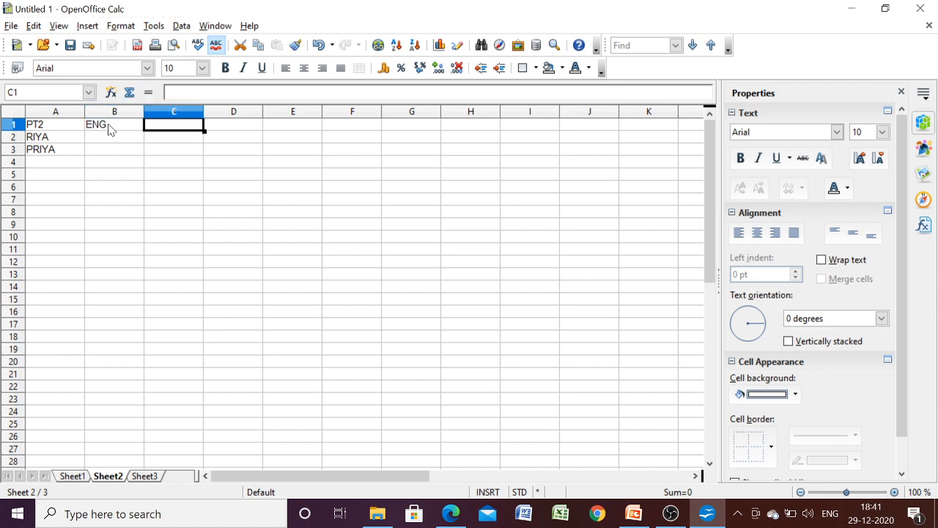
{"action": "type", "text": "MATHS"}
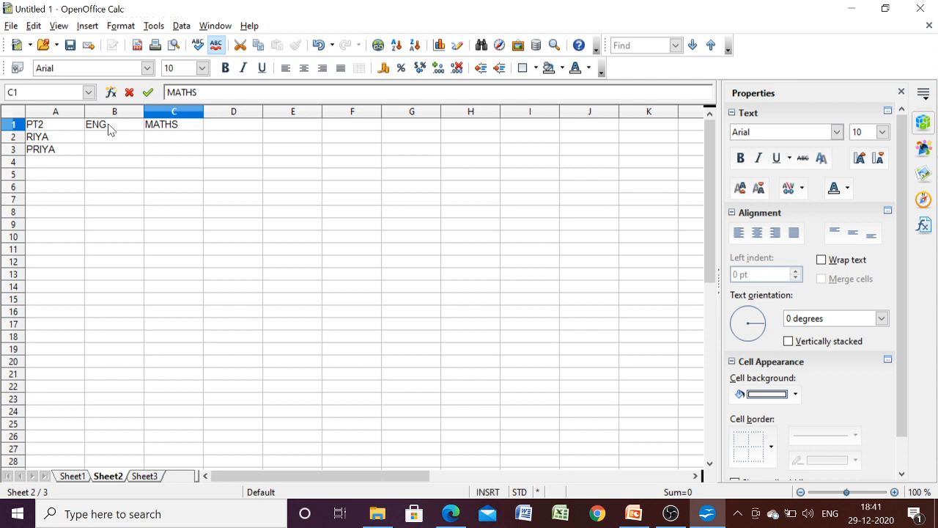
Fill in the PT2 marks on Sheet2: 78 and 89 in B2:C2, 80 and 81 in B3:C3.
{"action": "left_click", "coordinate": [110, 143]}
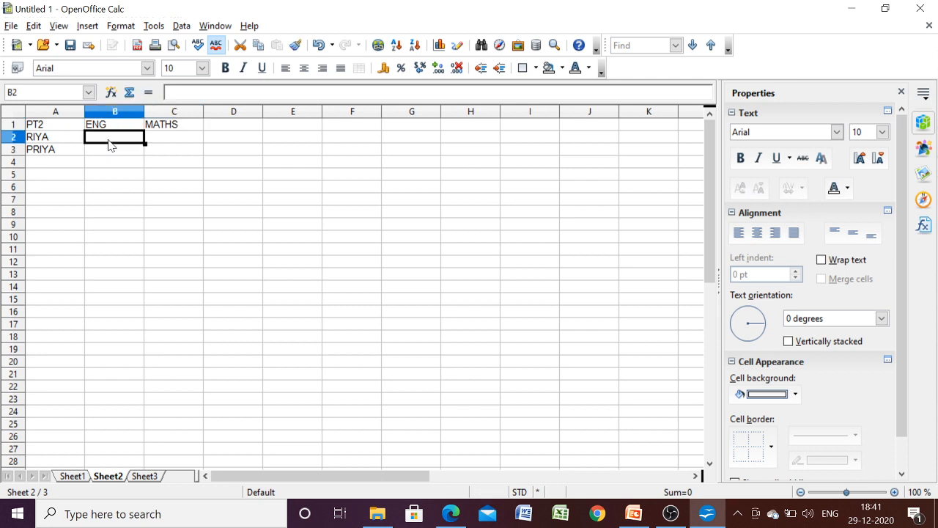
{"action": "type", "text": "78"}
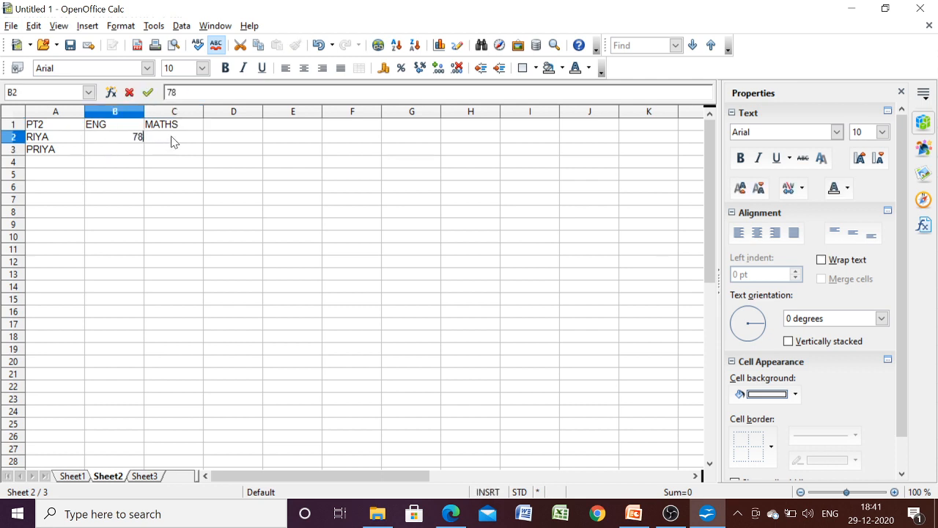
{"action": "left_click", "coordinate": [173, 140]}
{"action": "type", "text": "89"}
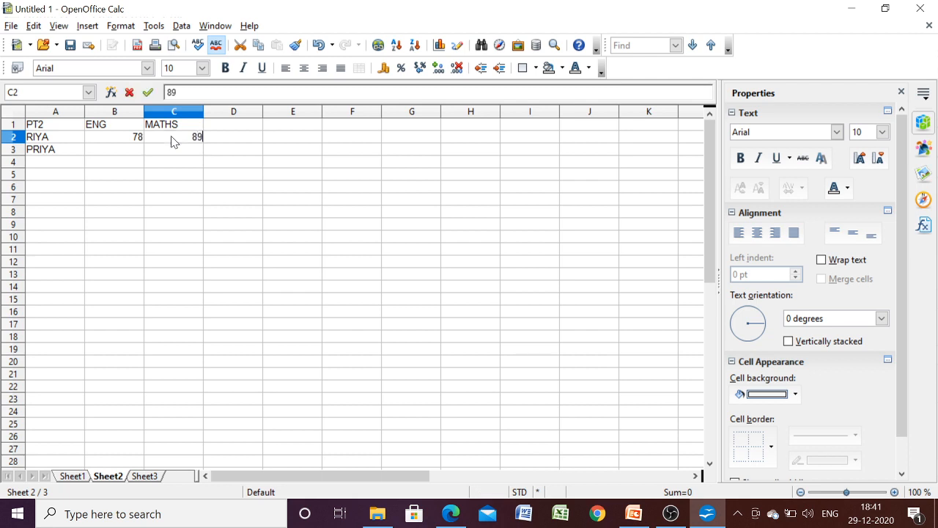
{"action": "left_click", "coordinate": [140, 152]}
{"action": "type", "text": "80"}
{"action": "left_click", "coordinate": [169, 154]}
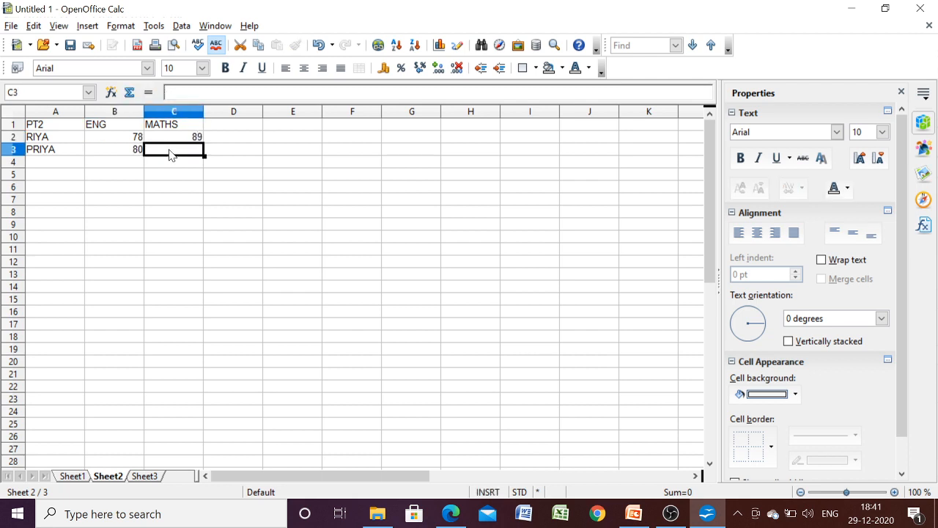
{"action": "type", "text": "81"}
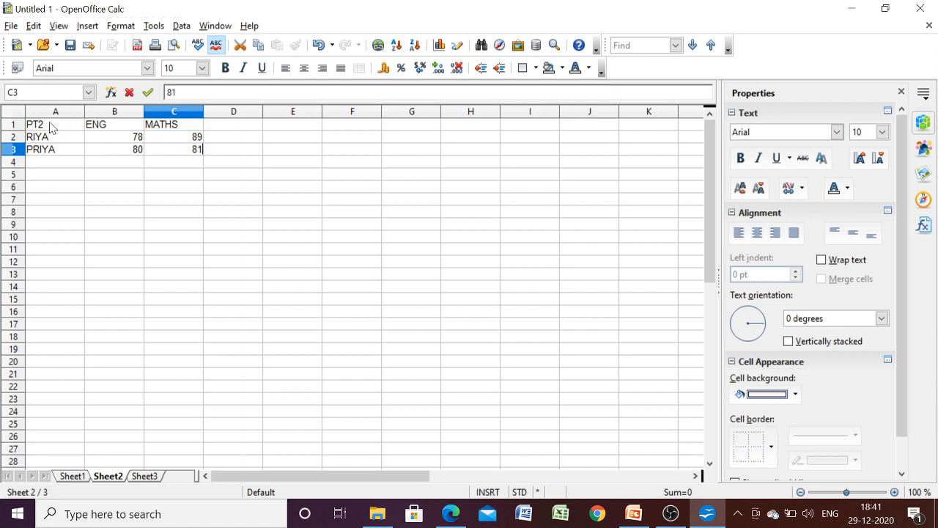
Define cells A1:C3 on Sheet1 as a database range named RANGE1.
{"action": "left_click", "coordinate": [63, 472]}
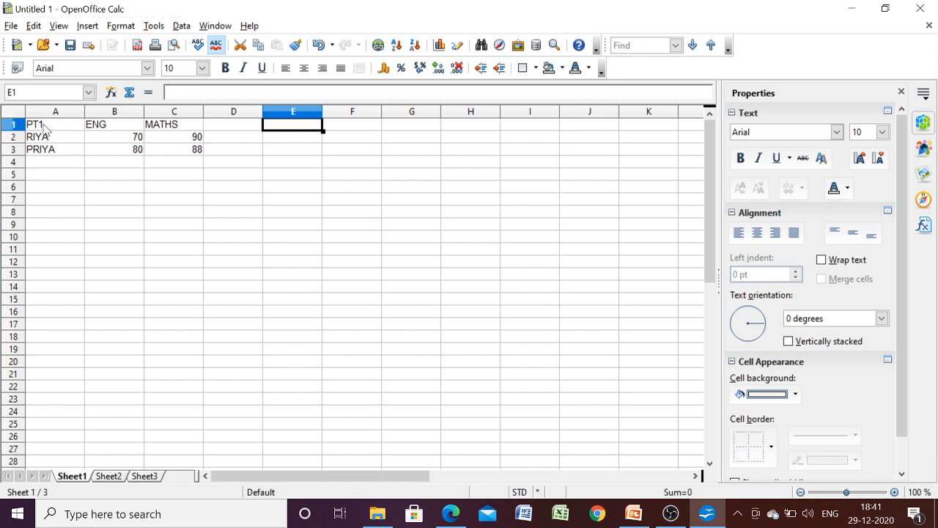
{"action": "left_click_drag", "start_coordinate": [44, 127], "coordinate": [181, 152]}
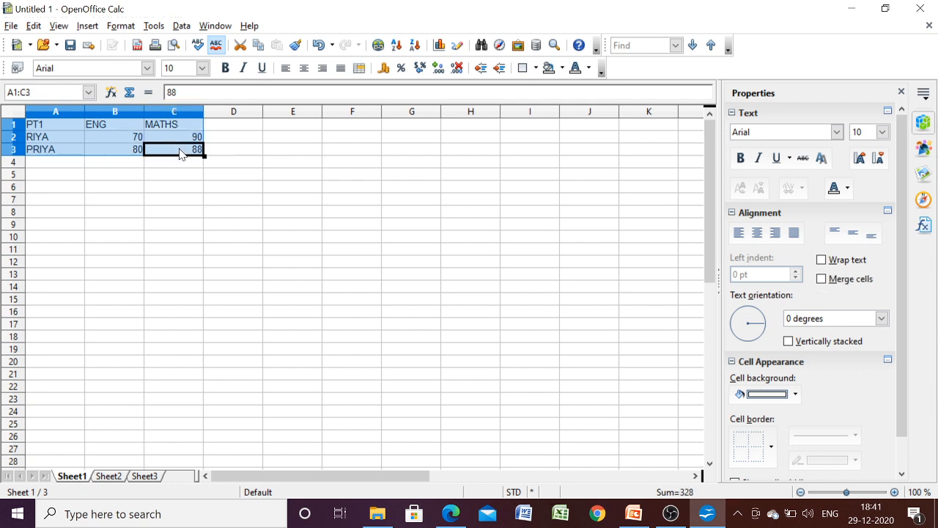
{"action": "left_click", "coordinate": [184, 26]}
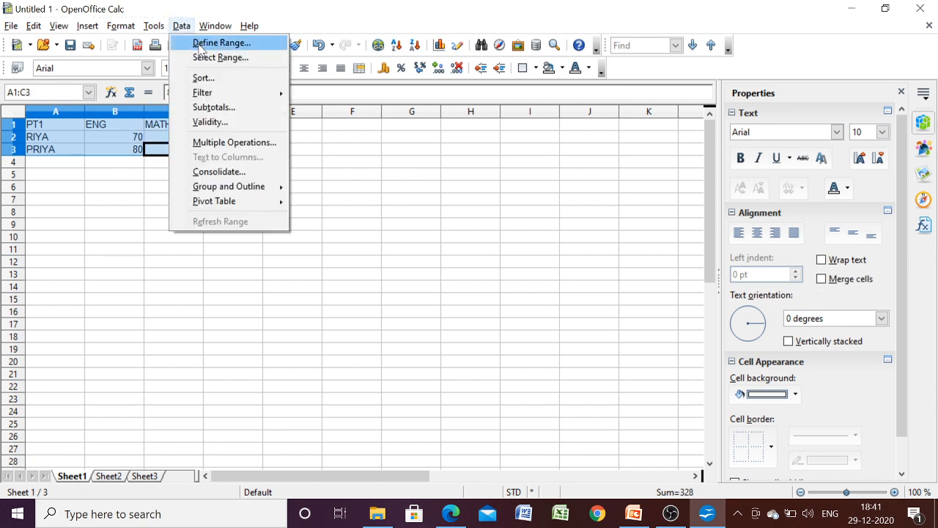
{"action": "left_click", "coordinate": [200, 45]}
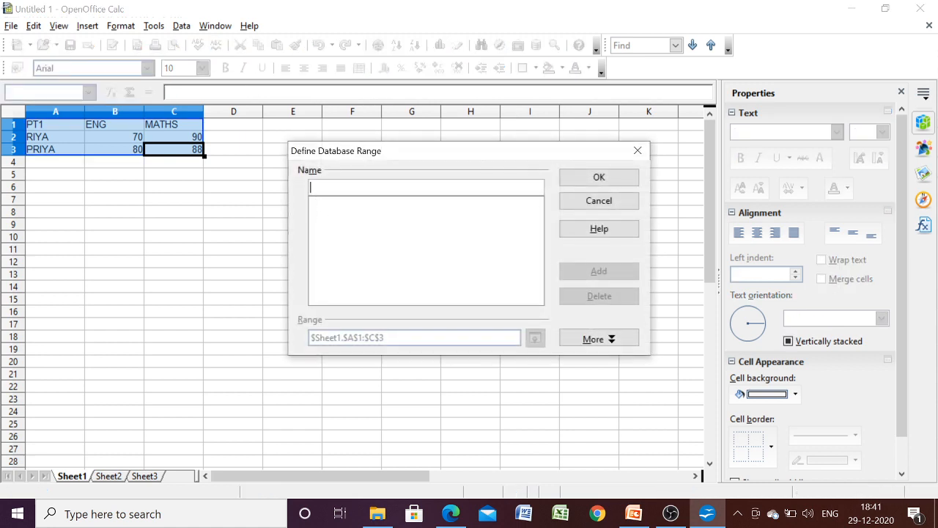
{"action": "type", "text": "RANGE1"}
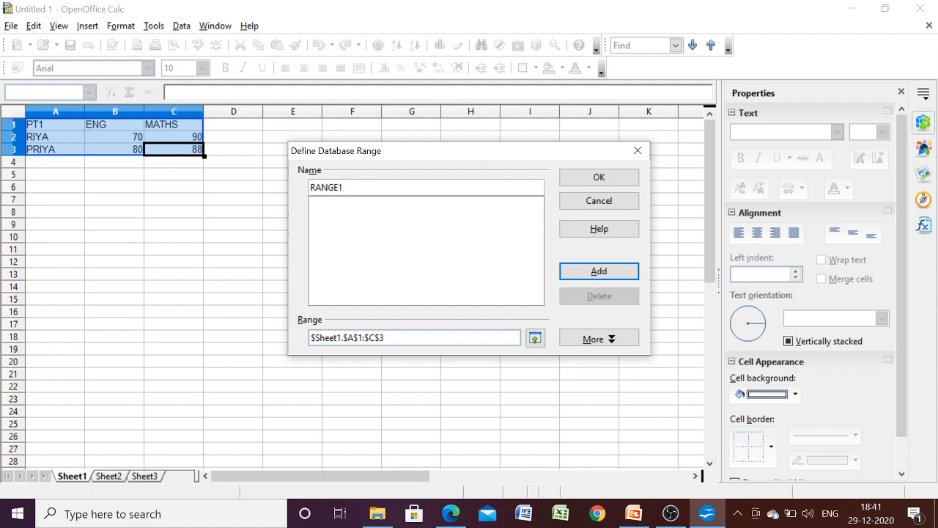
{"action": "left_click", "coordinate": [580, 179]}
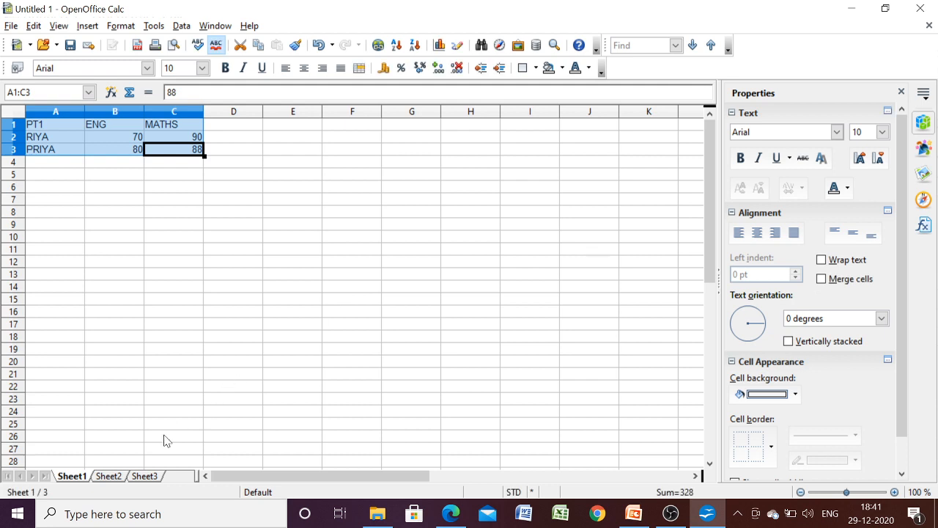
Define cells A1:C3 on Sheet2 as a database range named RANGE2.
{"action": "left_click", "coordinate": [114, 477]}
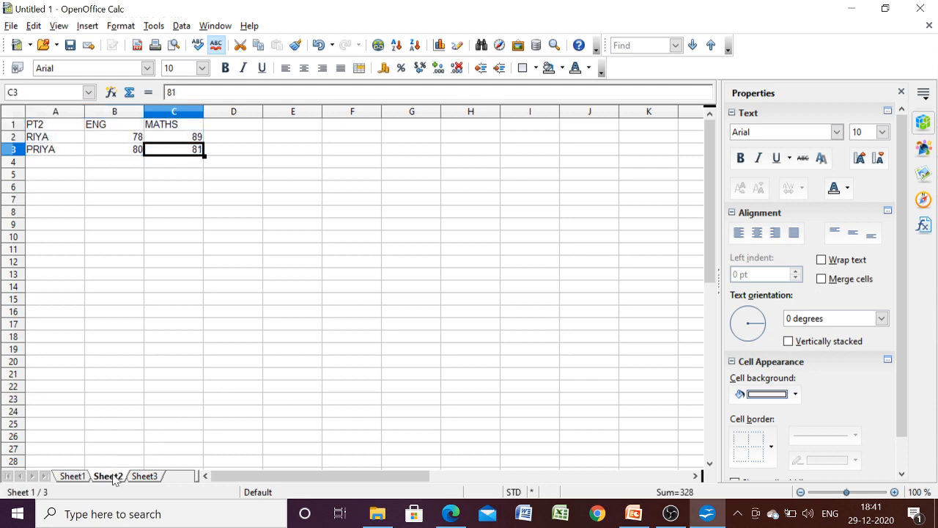
{"action": "left_click_drag", "start_coordinate": [40, 129], "coordinate": [180, 152]}
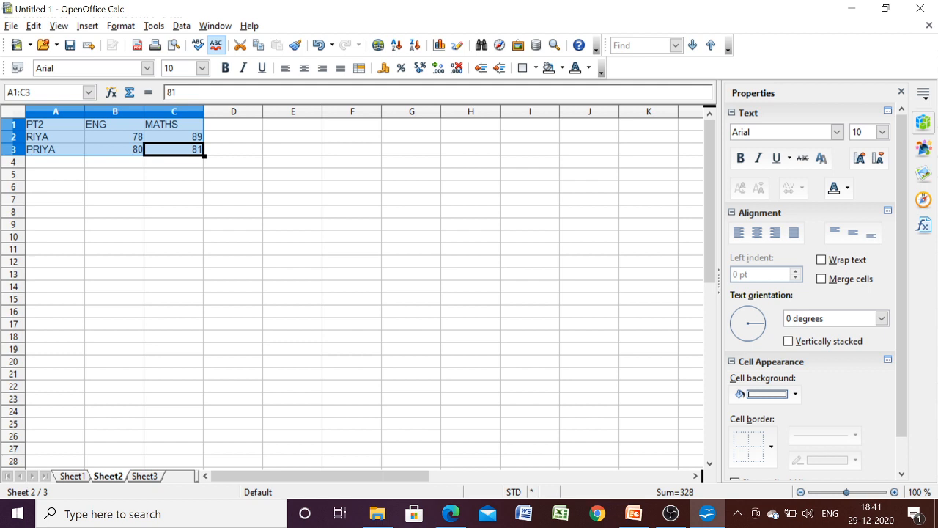
{"action": "left_click", "coordinate": [181, 26]}
{"action": "left_click", "coordinate": [197, 40]}
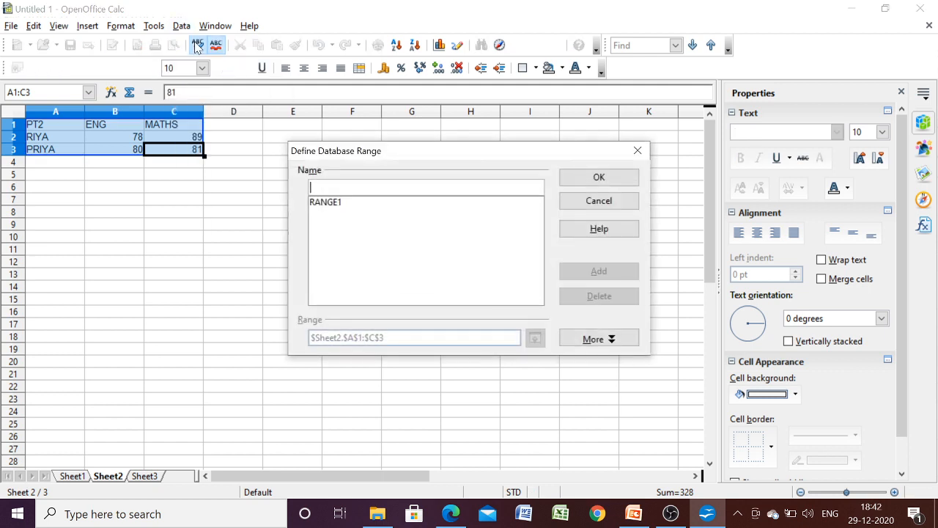
{"action": "type", "text": "RAN"}
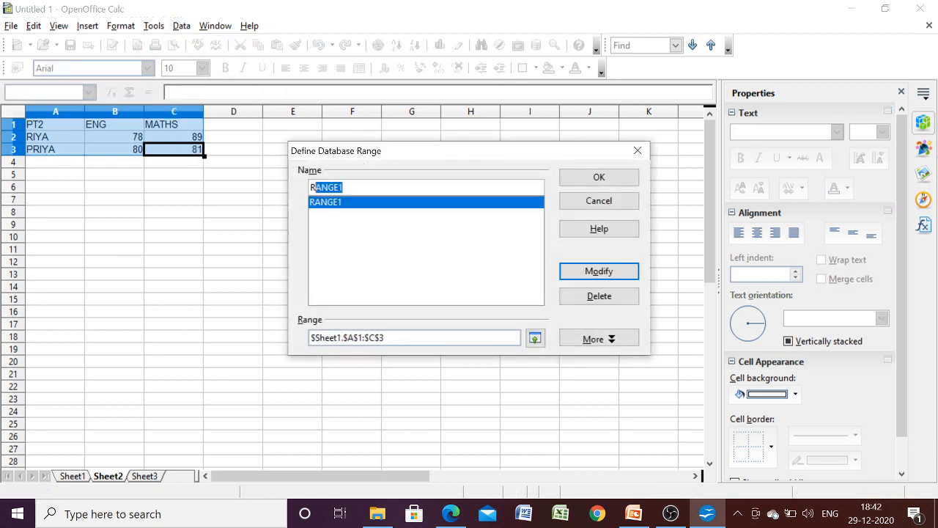
{"action": "type", "text": "GE2"}
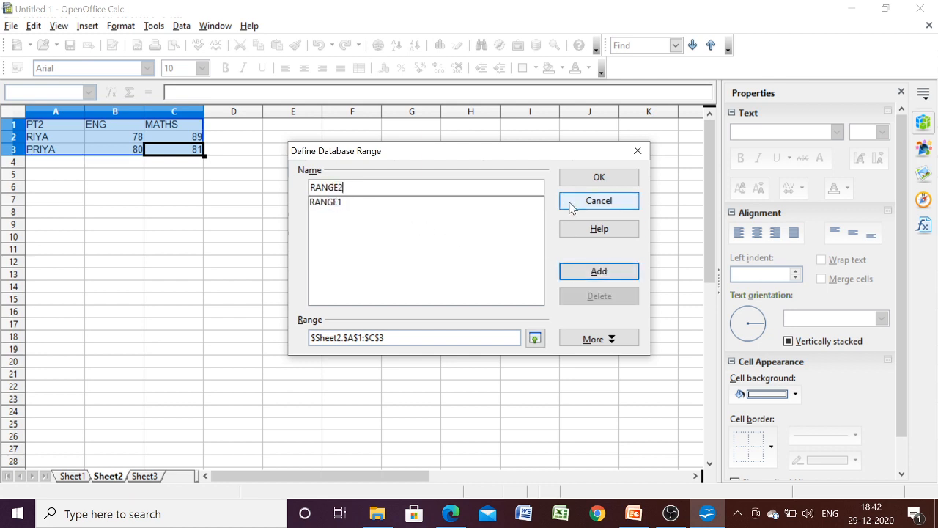
{"action": "left_click", "coordinate": [570, 179]}
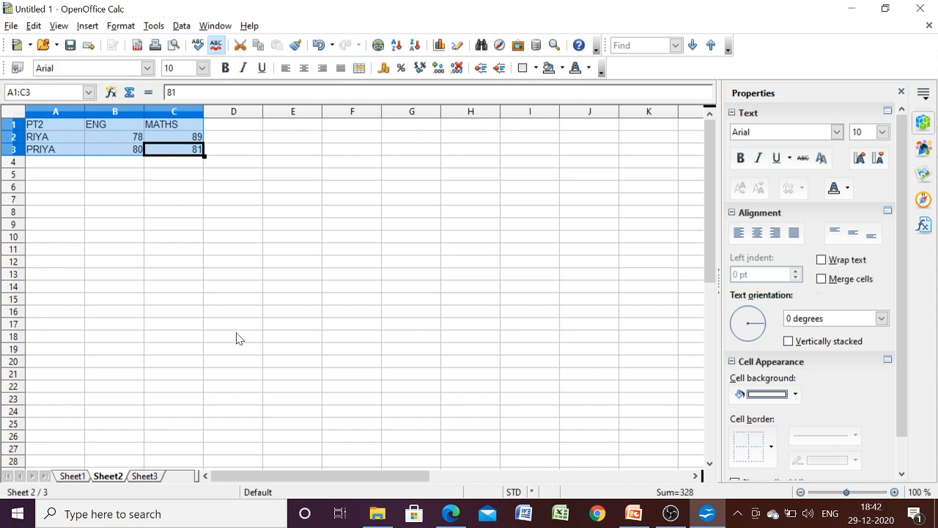
{"action": "left_click", "coordinate": [176, 265]}
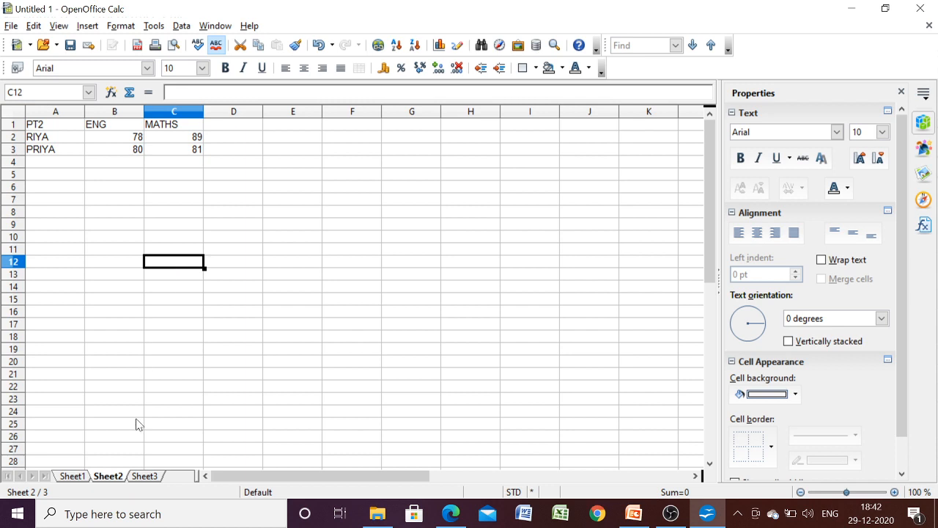
Start a consolidation at cell A1 of the empty Sheet3 and set its function to Average.
{"action": "left_click", "coordinate": [141, 477]}
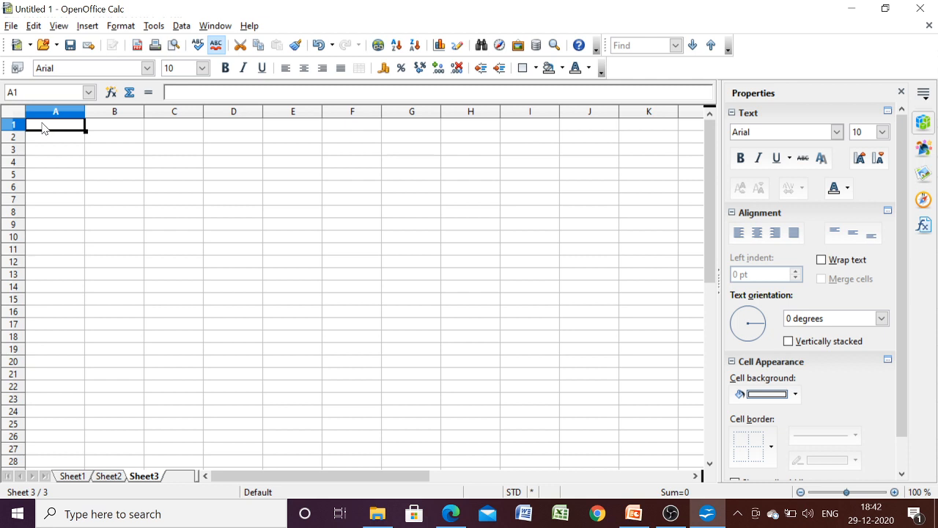
{"action": "left_click", "coordinate": [183, 30]}
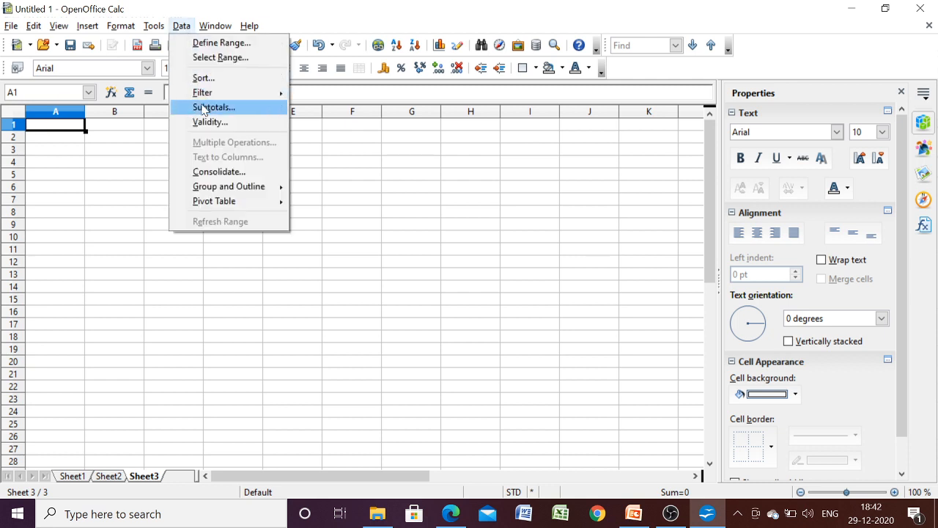
{"action": "left_click", "coordinate": [207, 175]}
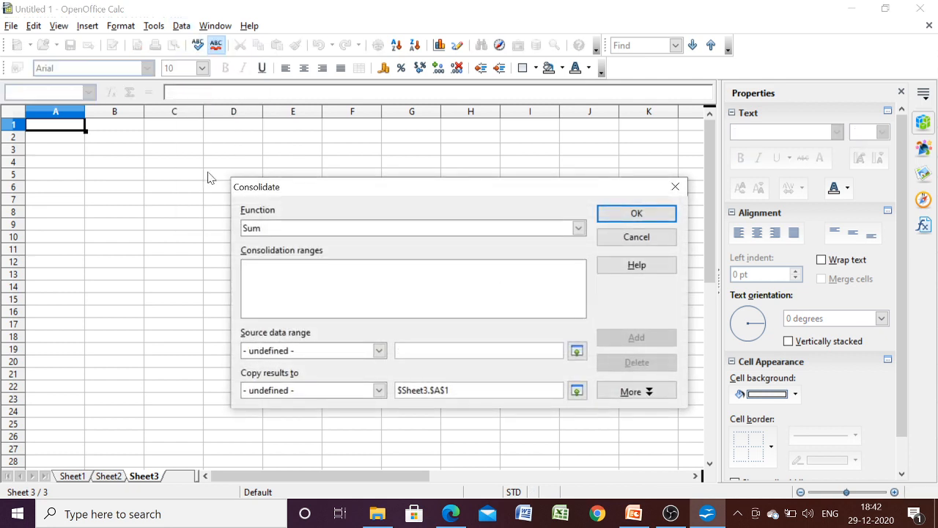
{"action": "left_click", "coordinate": [578, 229]}
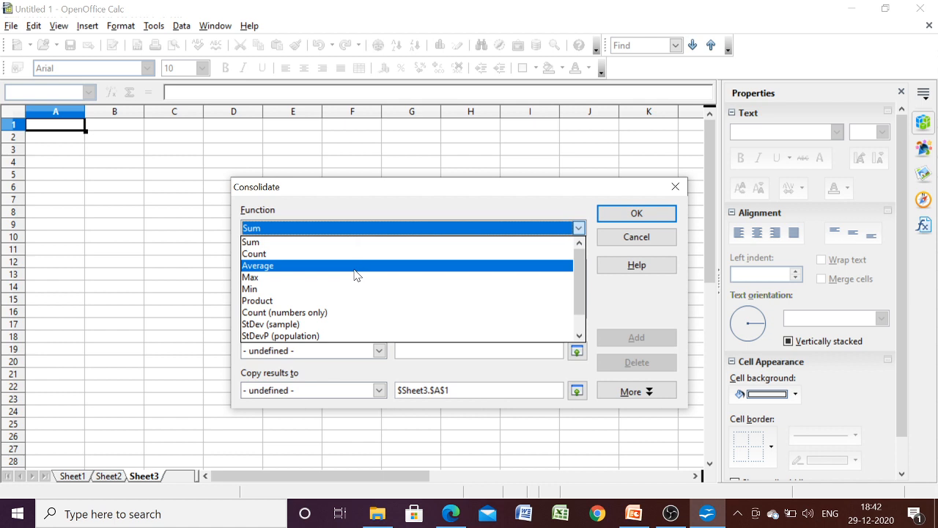
{"action": "left_click", "coordinate": [293, 270]}
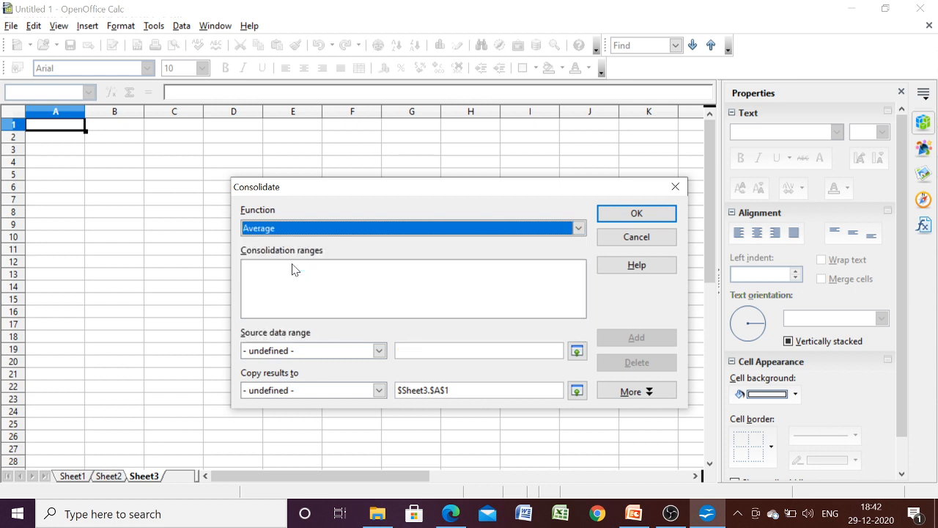
Add RANGE1 and RANGE2 as the source ranges of the consolidation.
{"action": "left_click", "coordinate": [378, 350]}
{"action": "left_click", "coordinate": [286, 378]}
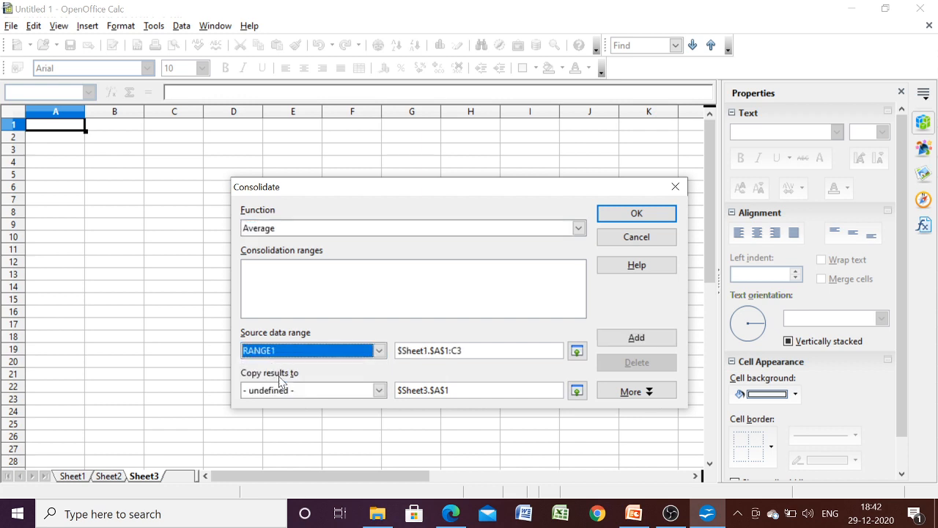
{"action": "left_click", "coordinate": [621, 338]}
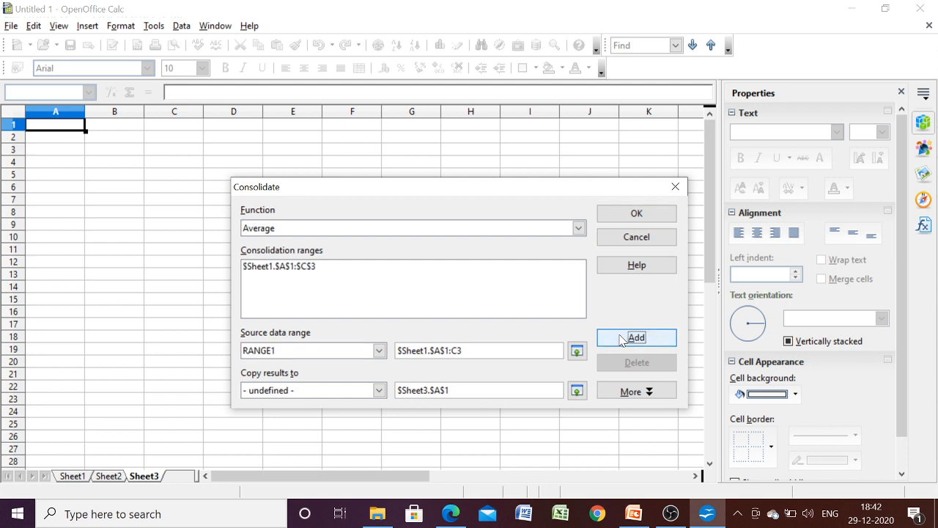
{"action": "left_click", "coordinate": [379, 351]}
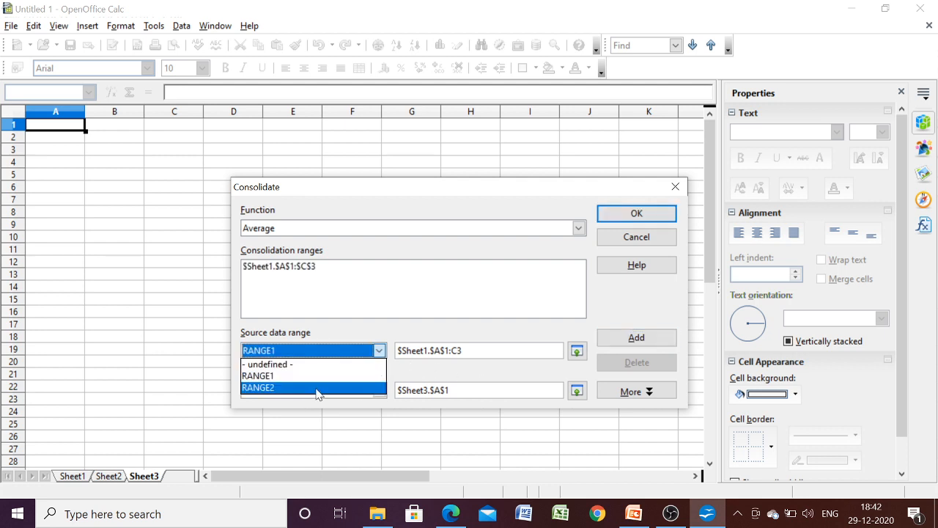
{"action": "left_click", "coordinate": [316, 388]}
{"action": "left_click", "coordinate": [622, 339]}
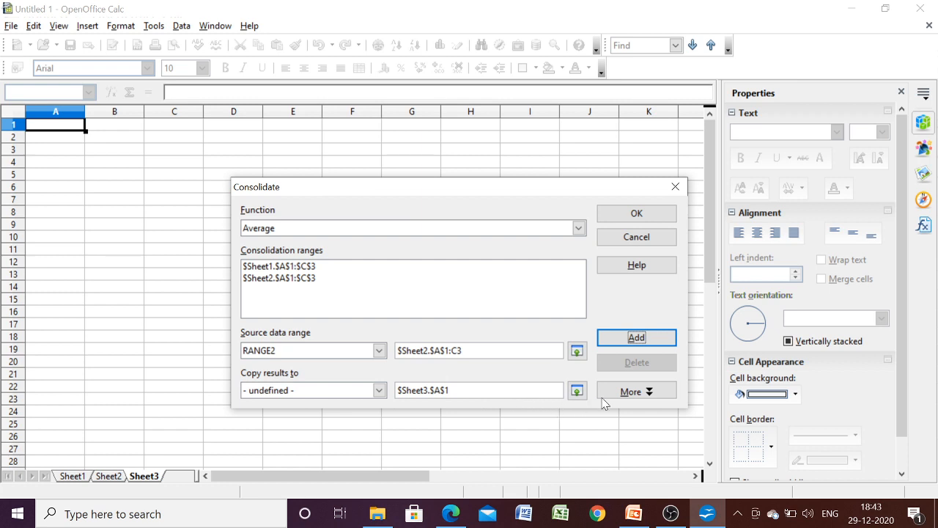
Consolidate by row labels and column labels with a link to the source data, and apply it to Sheet3.
{"action": "left_click", "coordinate": [628, 391]}
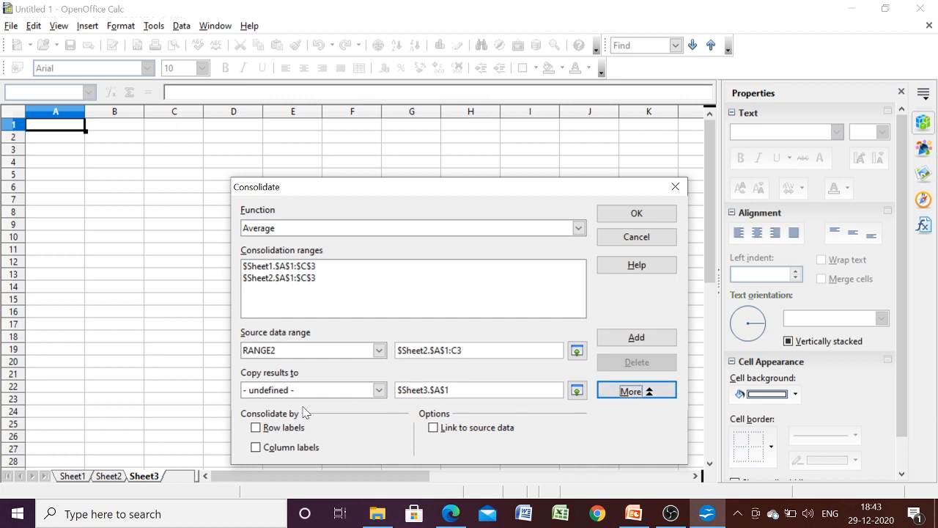
{"action": "left_click", "coordinate": [257, 428]}
{"action": "left_click", "coordinate": [255, 447]}
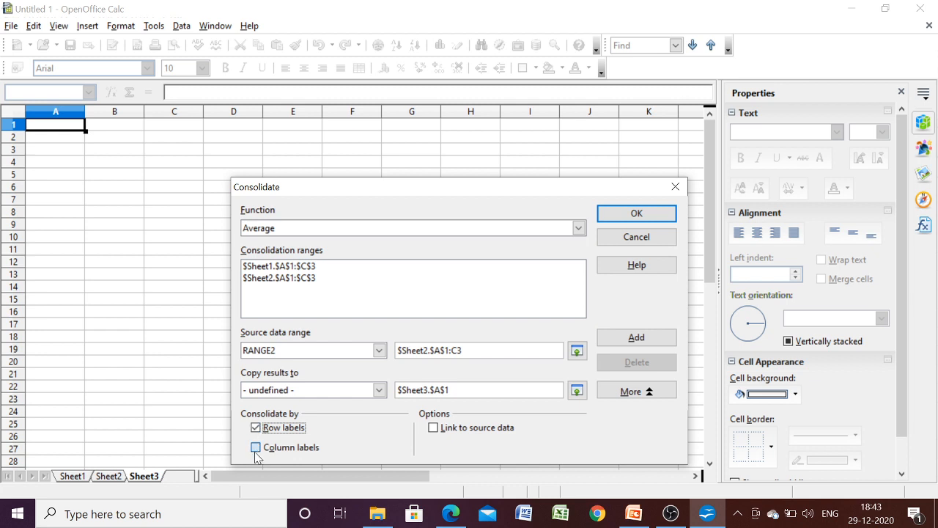
{"action": "left_click", "coordinate": [433, 430]}
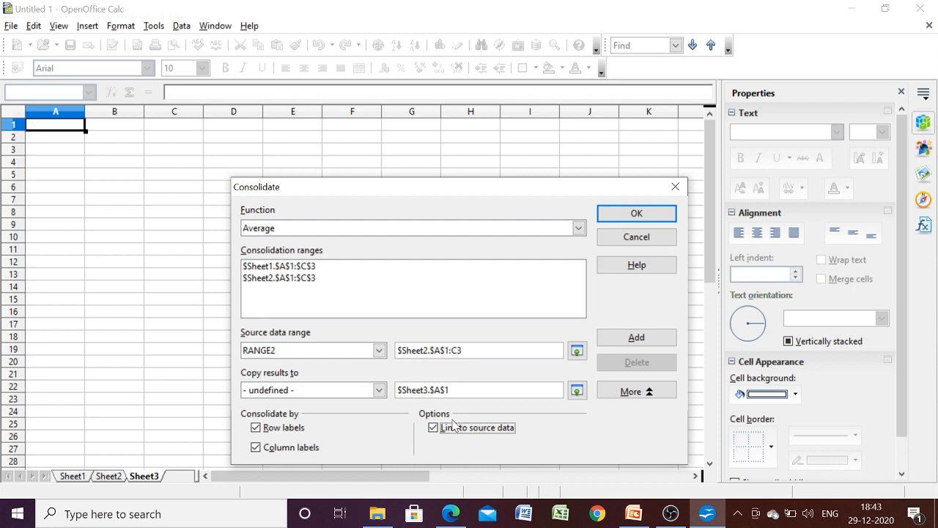
{"action": "left_click", "coordinate": [615, 214]}
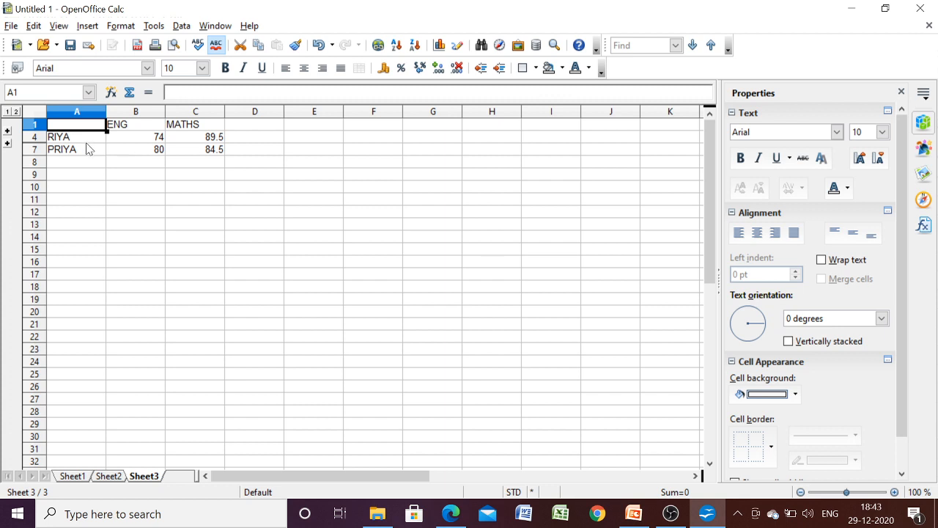
Expand the first student's detail rows on Sheet3 and widen column A to fit the full range labels.
{"action": "left_click", "coordinate": [7, 132]}
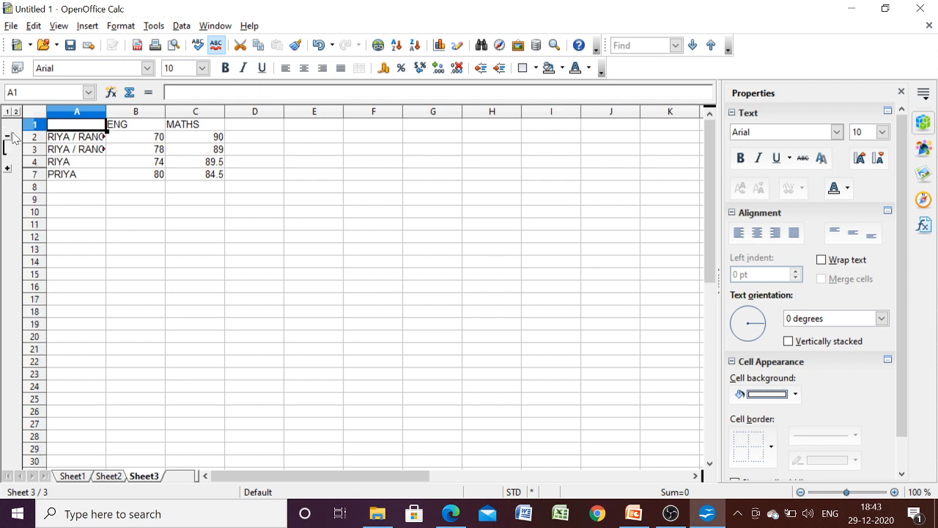
{"action": "left_click_drag", "start_coordinate": [106, 111], "coordinate": [139, 111]}
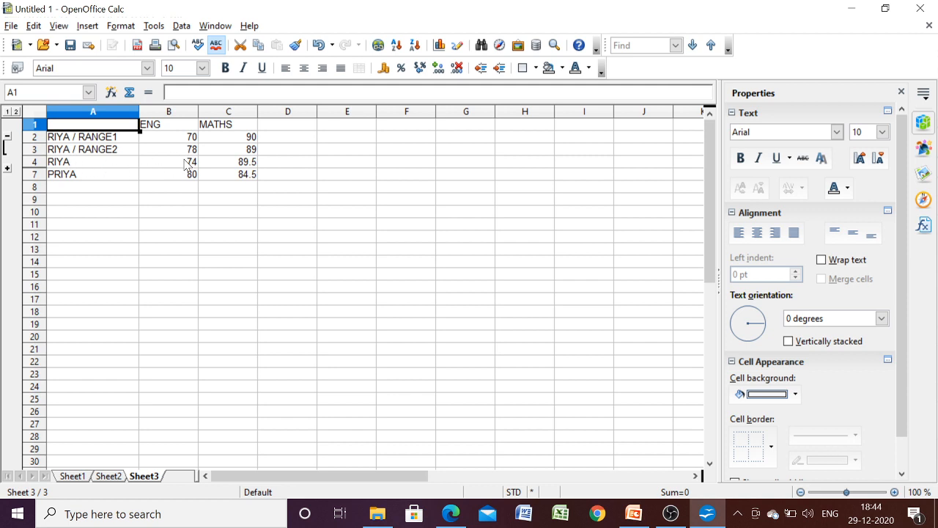
Expand the second student's detail rows to examine the source marks, and collapse both students' groups.
{"action": "left_click", "coordinate": [8, 169]}
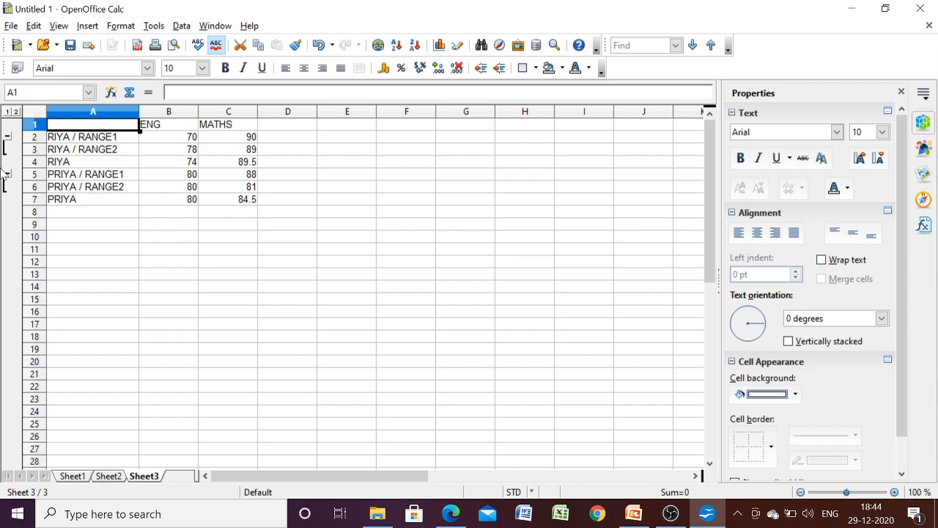
{"action": "left_click", "coordinate": [8, 174]}
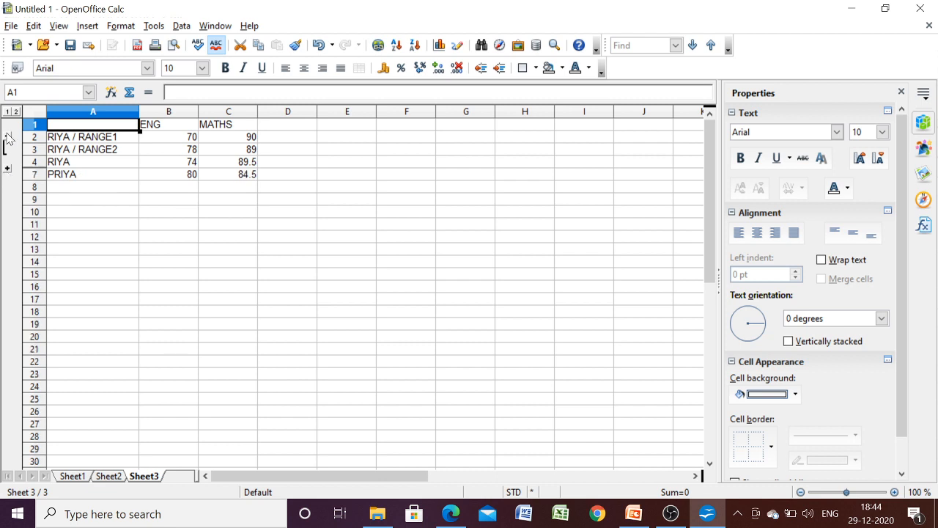
{"action": "left_click", "coordinate": [7, 137]}
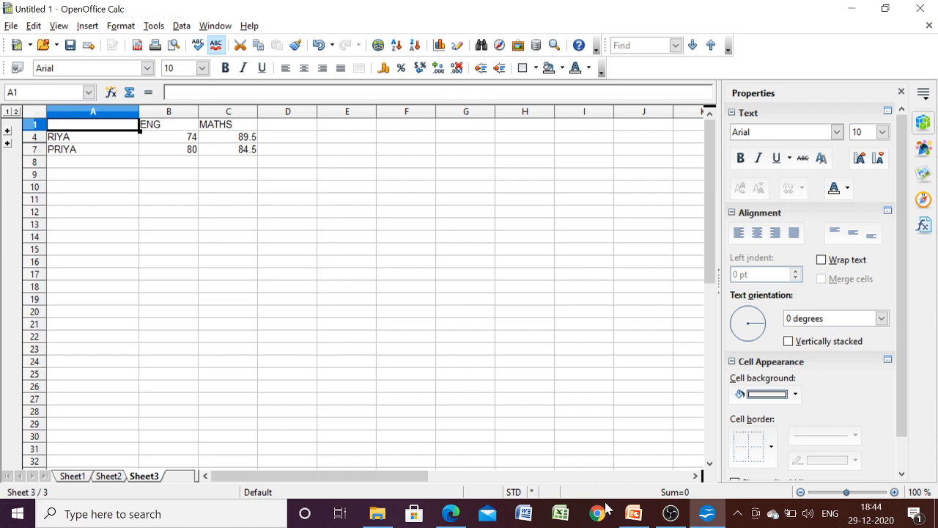
Switch to the PowerPoint slide show and advance to the Creating Subtotals slide.
{"action": "left_click", "coordinate": [634, 513]}
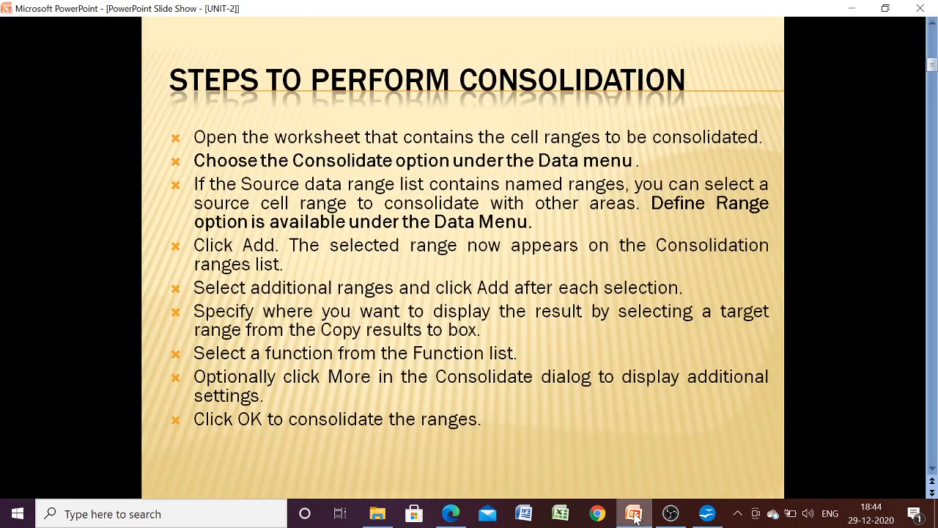
{"action": "key", "text": "Down"}
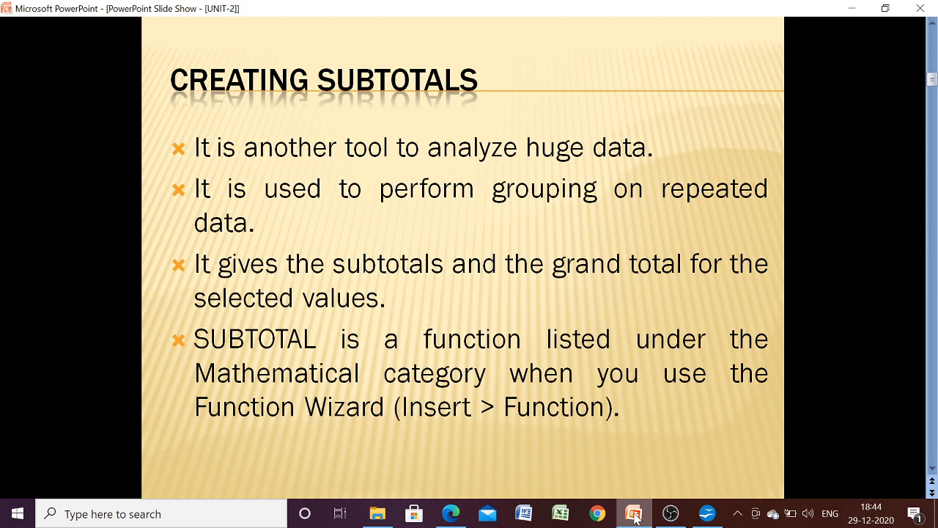
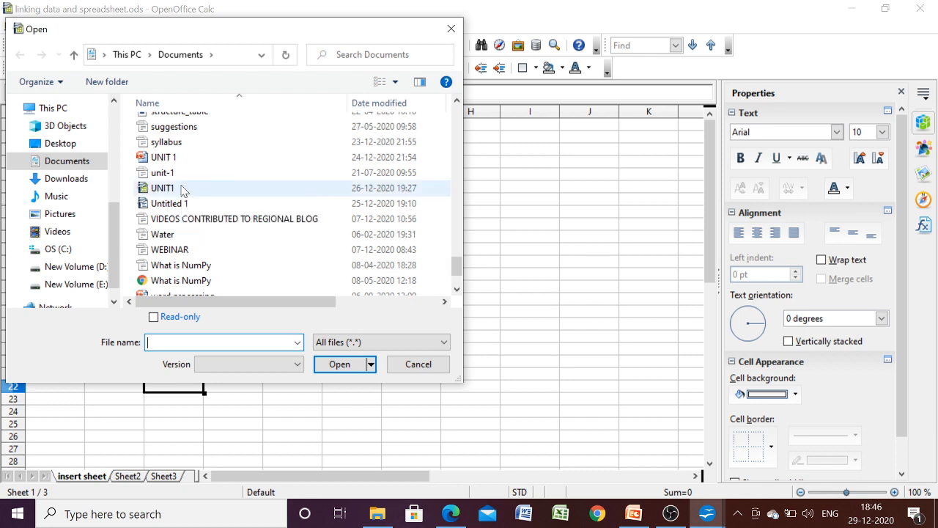
Open the spreadsheet UNIT1 from the Documents folder and go to its SUBTOTAL sheet.
{"action": "left_click", "coordinate": [183, 191]}
{"action": "left_click", "coordinate": [339, 364]}
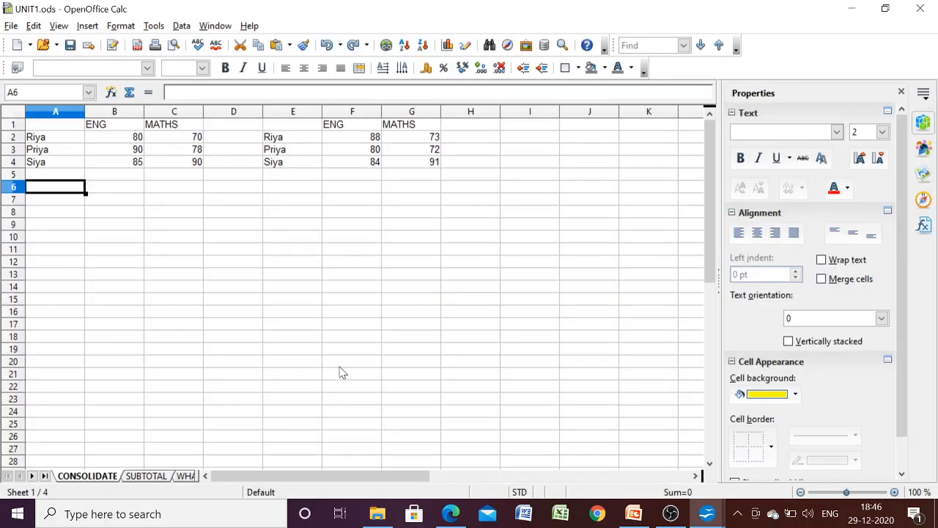
{"action": "left_click", "coordinate": [147, 476]}
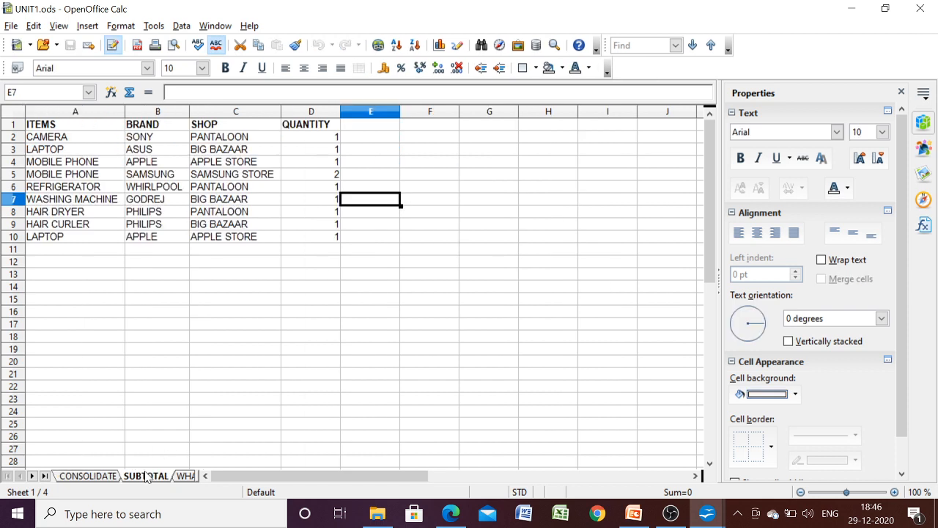
{"action": "left_click", "coordinate": [576, 178]}
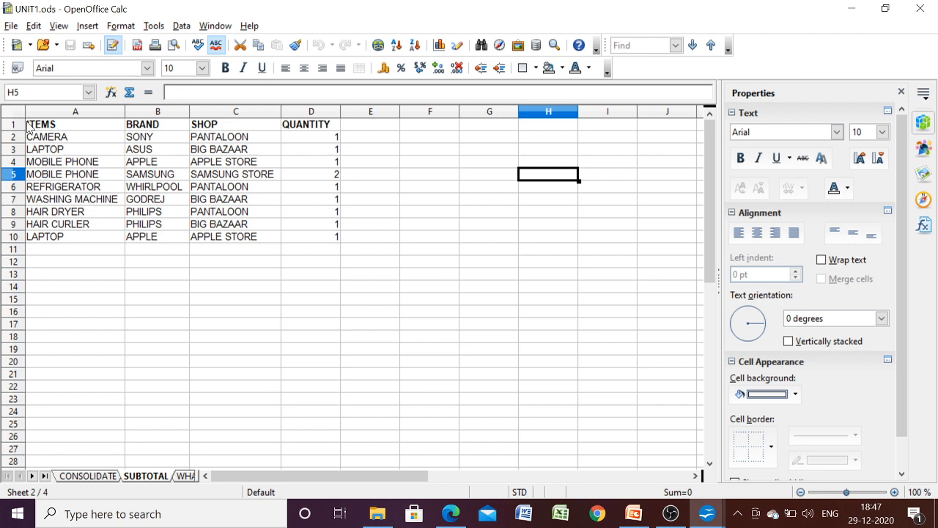
Create subtotals for range A1:D10, grouped by BRAND and summing QUANTITY.
{"action": "left_click_drag", "start_coordinate": [28, 126], "coordinate": [314, 241]}
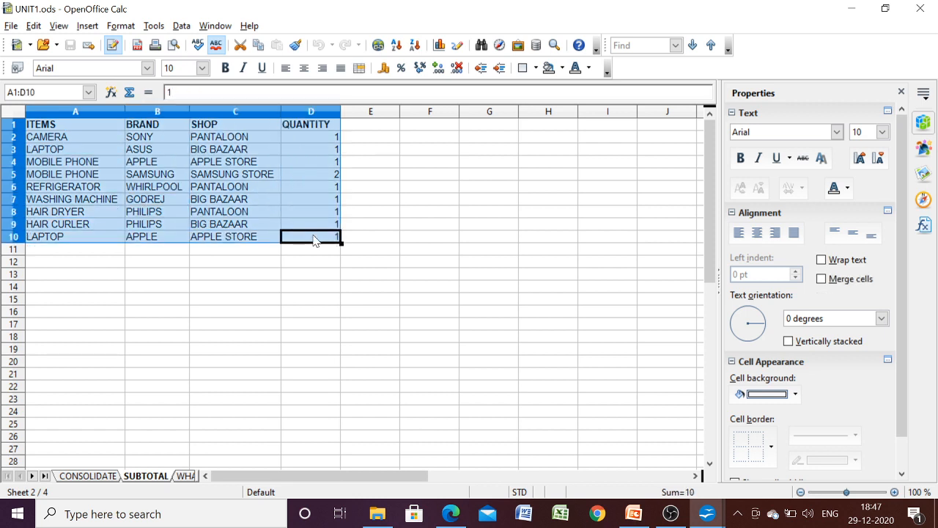
{"action": "left_click", "coordinate": [181, 28]}
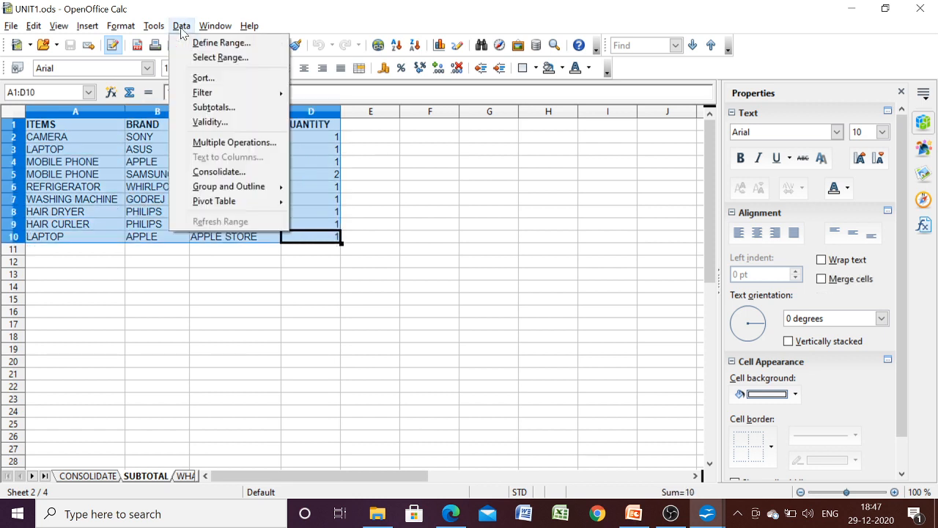
{"action": "left_click", "coordinate": [210, 106]}
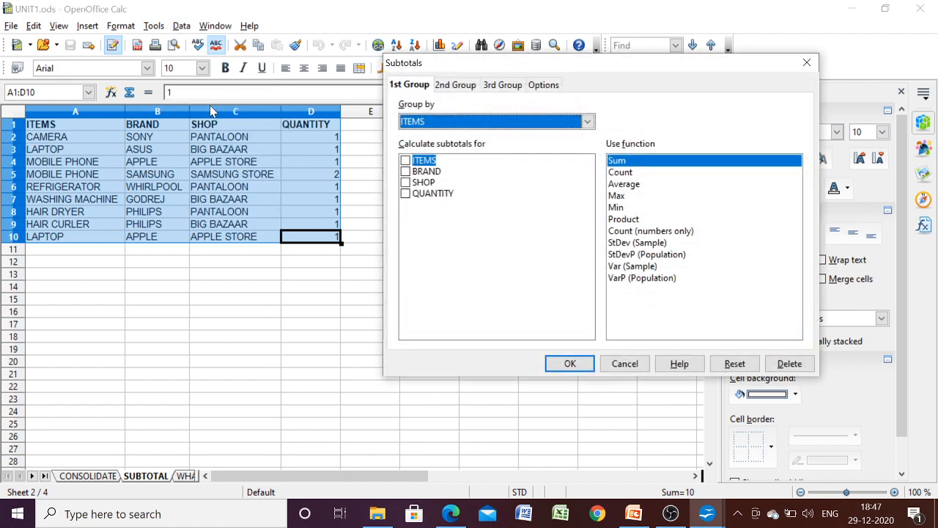
{"action": "left_click", "coordinate": [587, 122]}
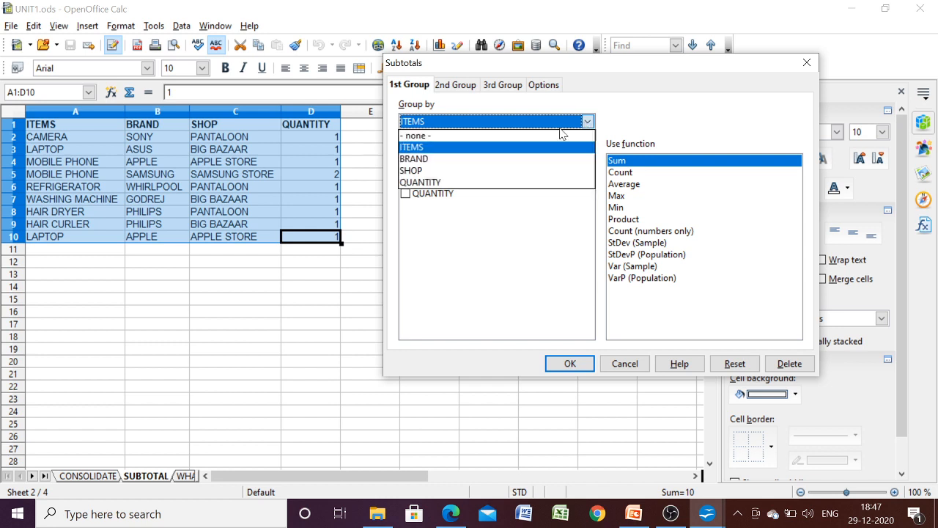
{"action": "left_click", "coordinate": [415, 159]}
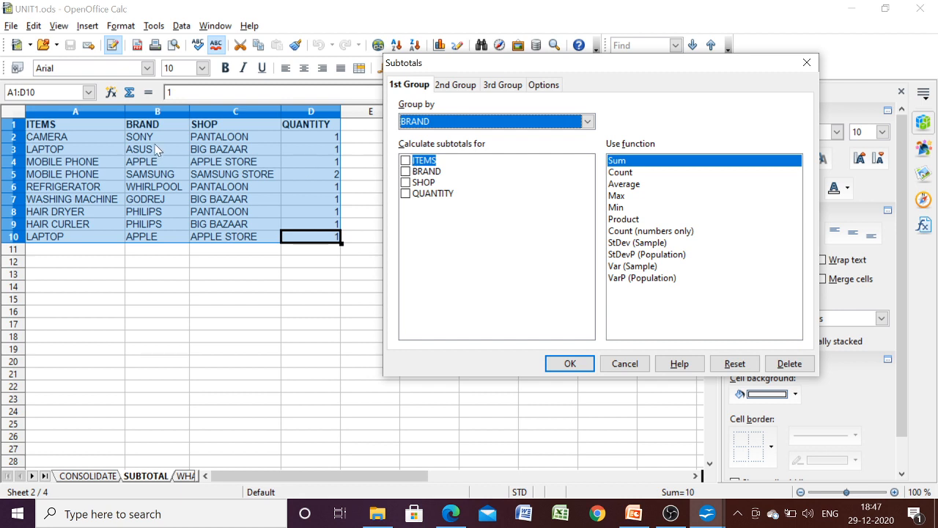
{"action": "left_click", "coordinate": [405, 193]}
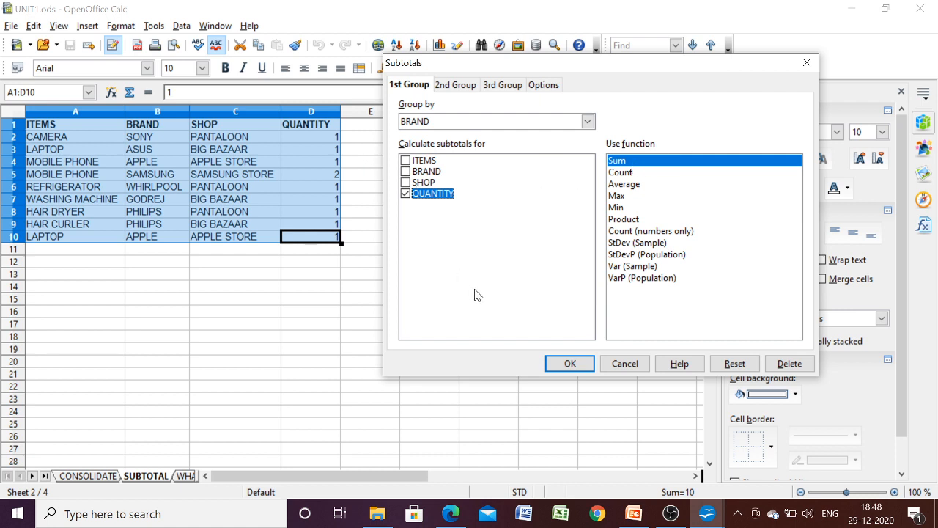
{"action": "left_click", "coordinate": [566, 368]}
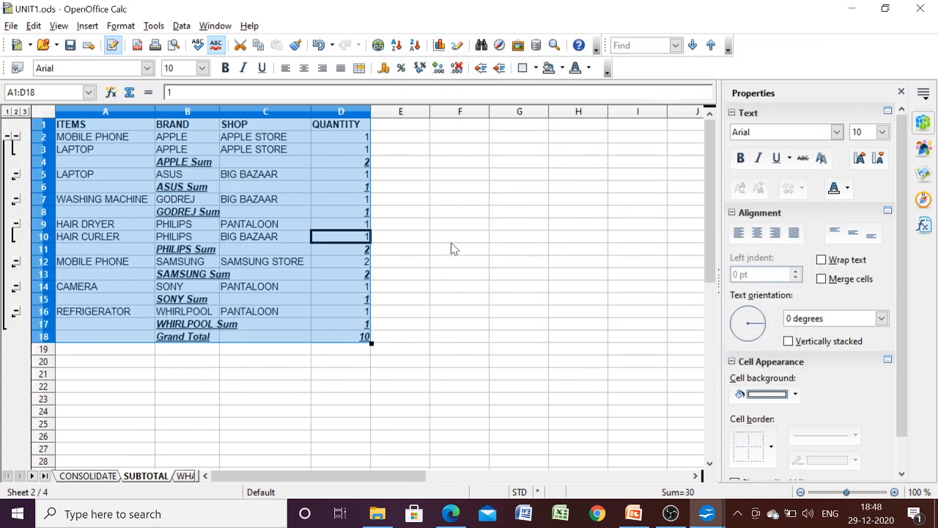
{"action": "left_click", "coordinate": [452, 249]}
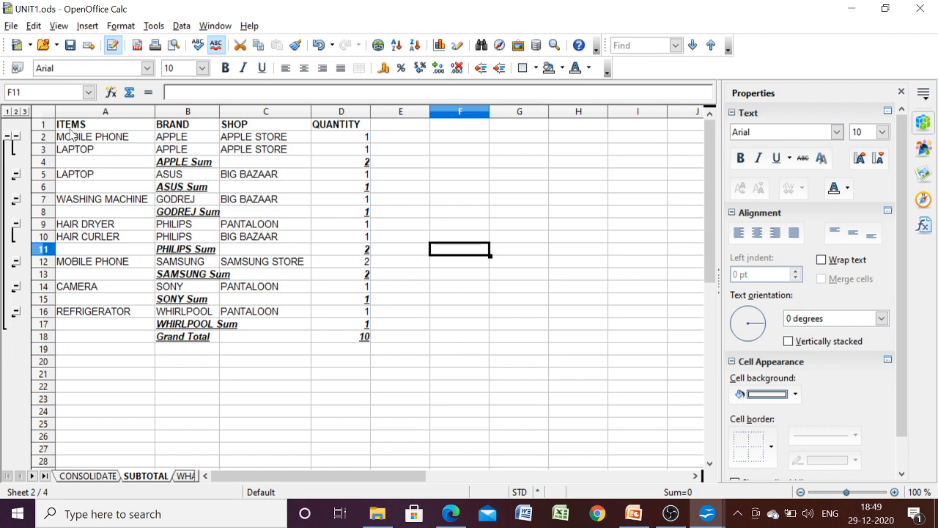
Reopen the subtotal settings for range A1:D18 and set the first group to ITEMS.
{"action": "left_click_drag", "start_coordinate": [62, 126], "coordinate": [338, 339]}
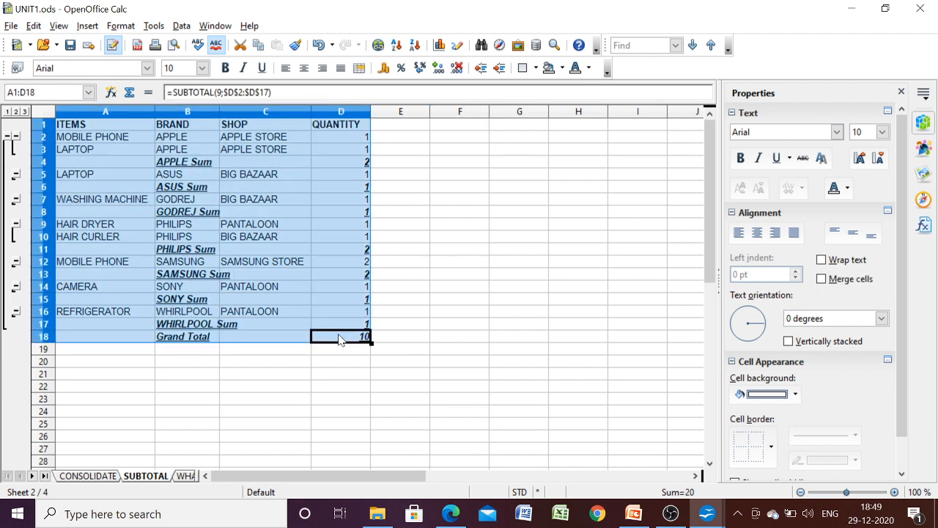
{"action": "left_click", "coordinate": [184, 32]}
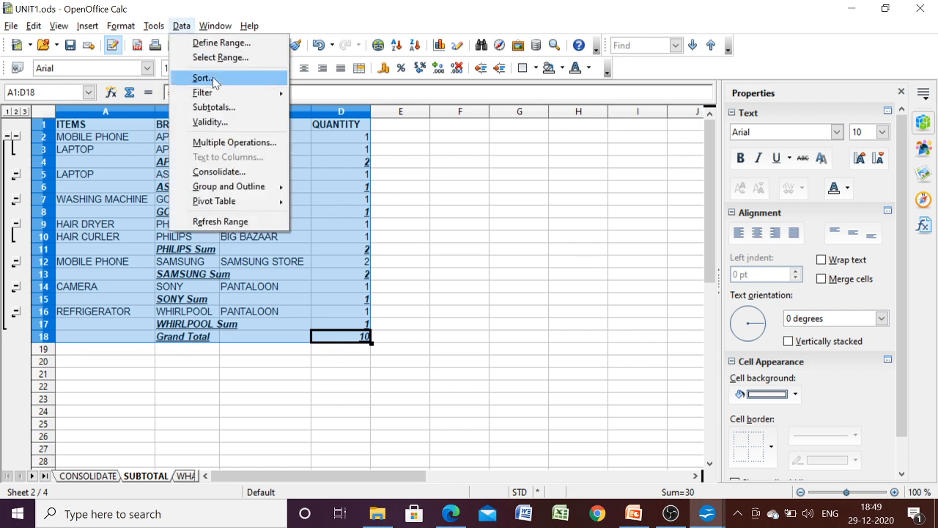
{"action": "left_click", "coordinate": [218, 105]}
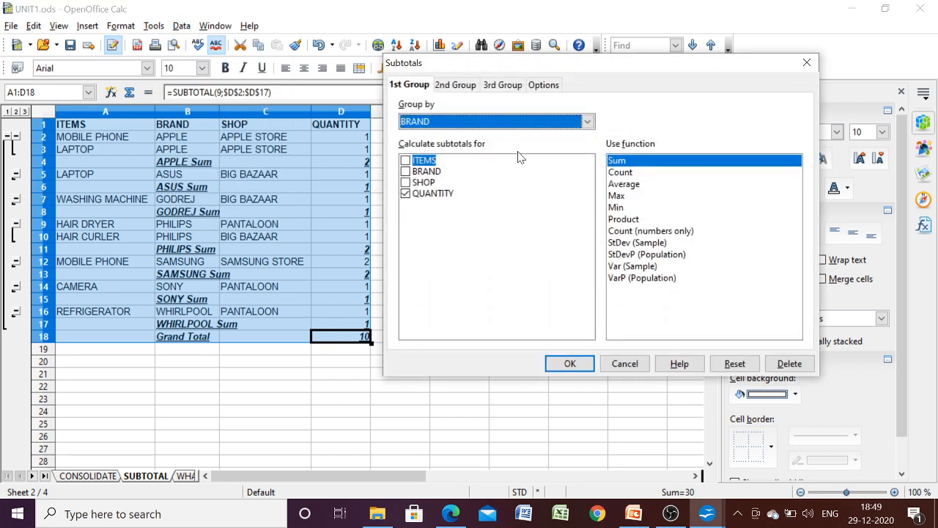
{"action": "left_click", "coordinate": [457, 87]}
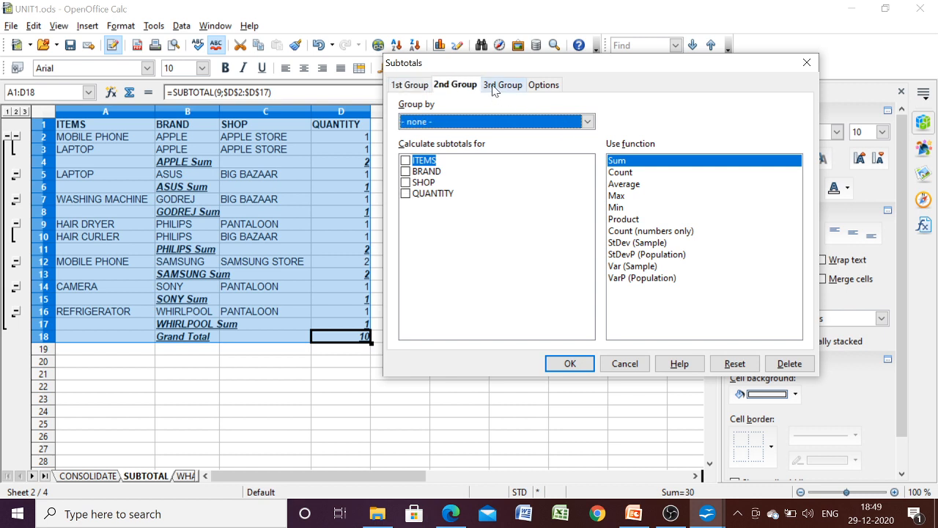
{"action": "left_click", "coordinate": [494, 86]}
{"action": "left_click", "coordinate": [417, 86]}
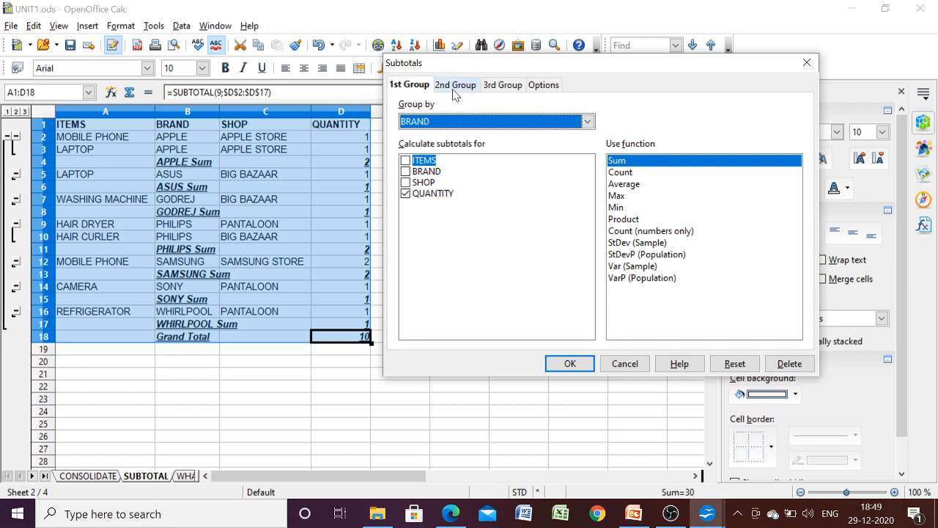
{"action": "left_click", "coordinate": [588, 122]}
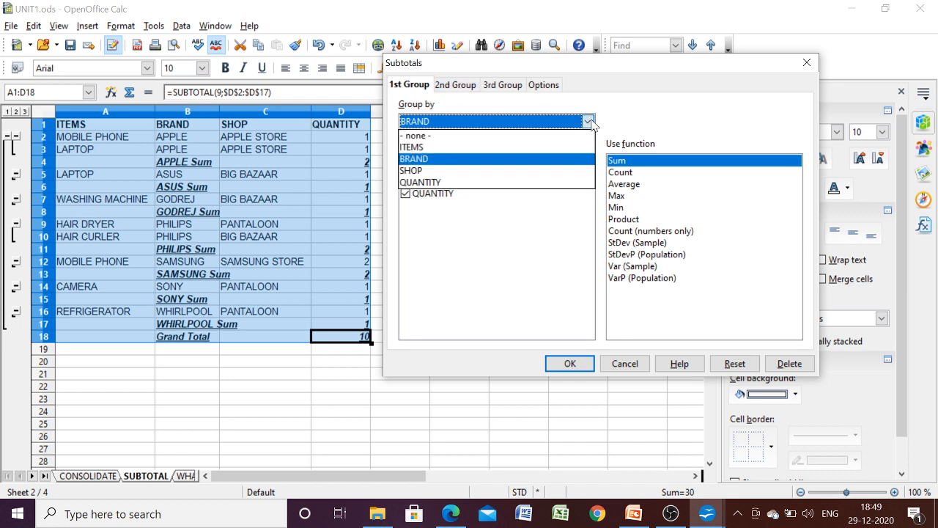
{"action": "left_click", "coordinate": [450, 150]}
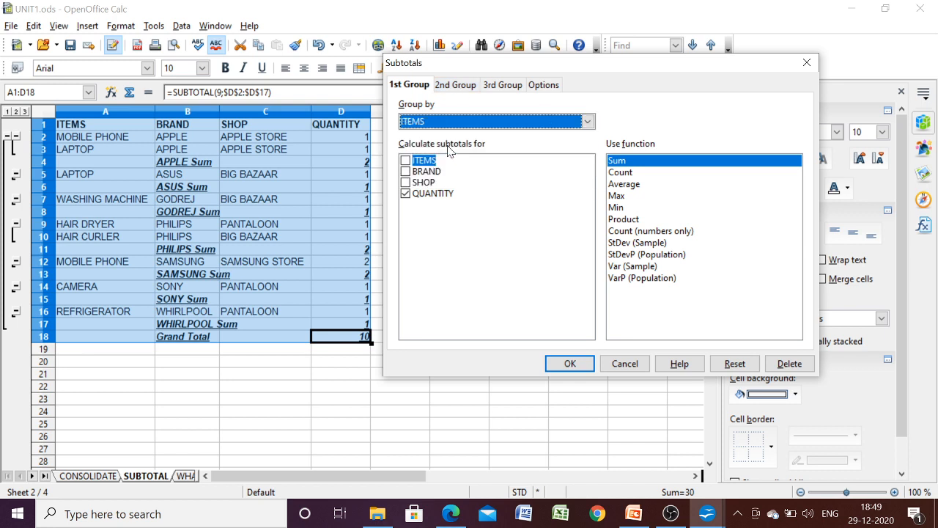
Set the second subtotal group to BRAND with the sum of QUANTITY, and apply the subtotals.
{"action": "left_click", "coordinate": [455, 85]}
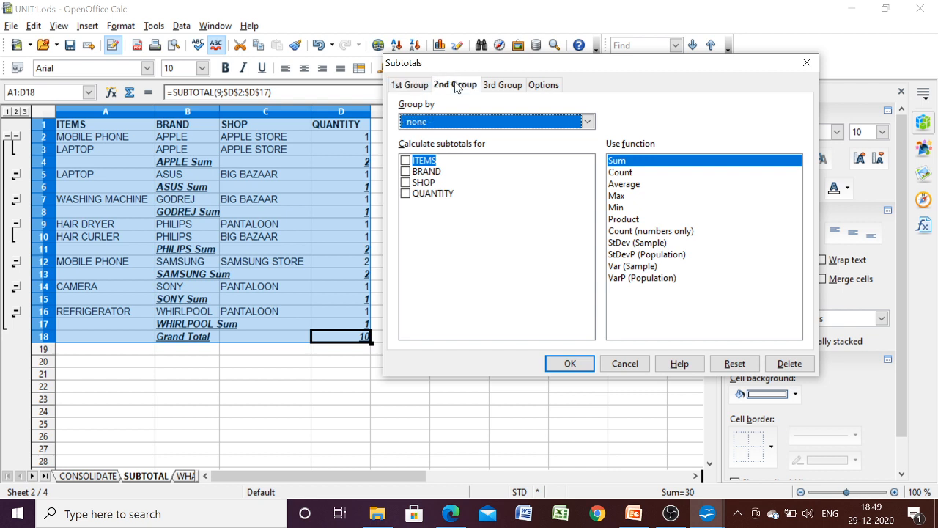
{"action": "left_click", "coordinate": [588, 121]}
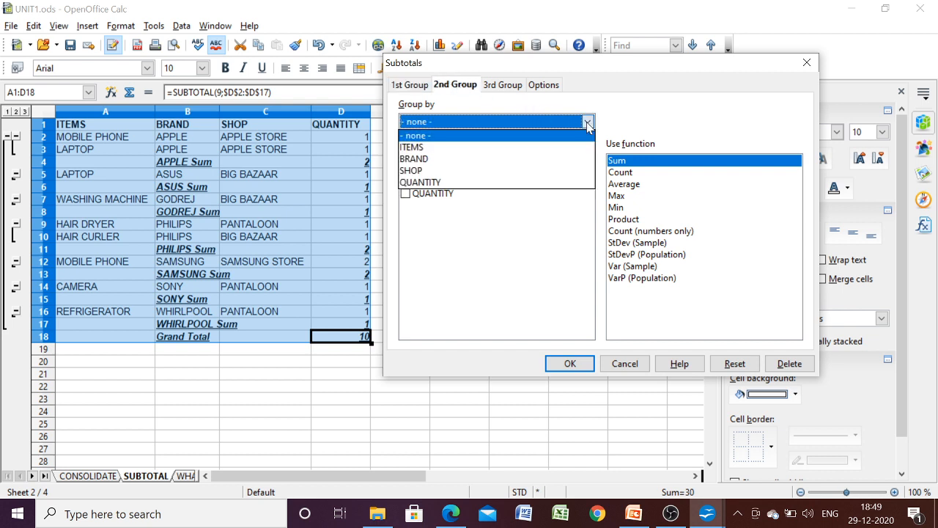
{"action": "left_click", "coordinate": [411, 159]}
{"action": "left_click", "coordinate": [409, 195]}
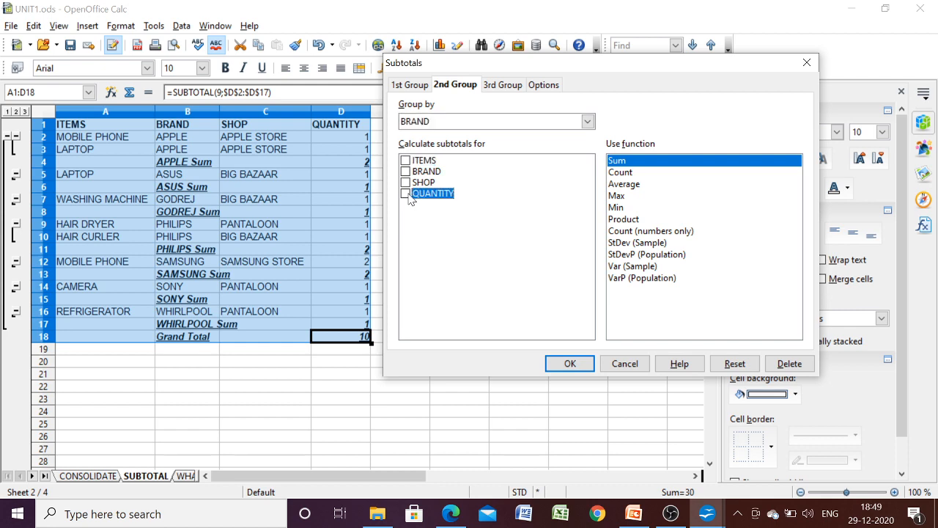
{"action": "left_click", "coordinate": [569, 363]}
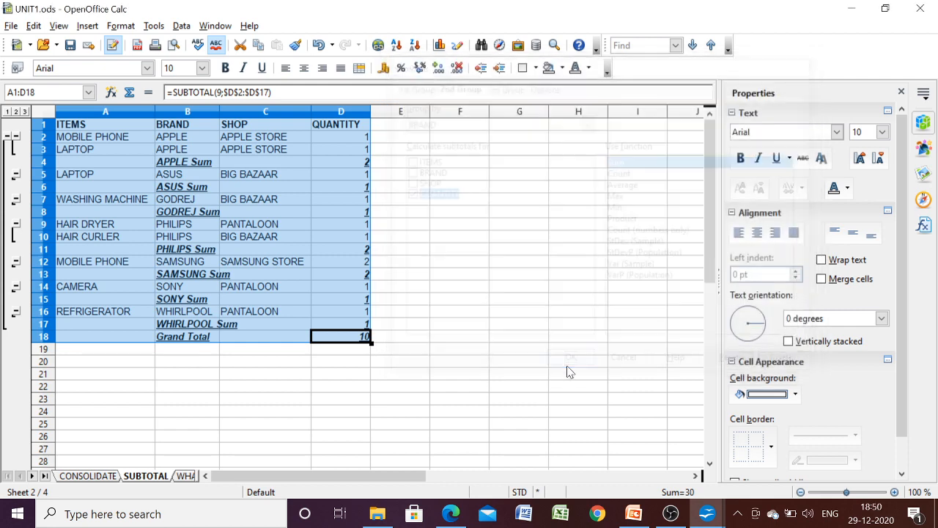
{"action": "left_click", "coordinate": [484, 275]}
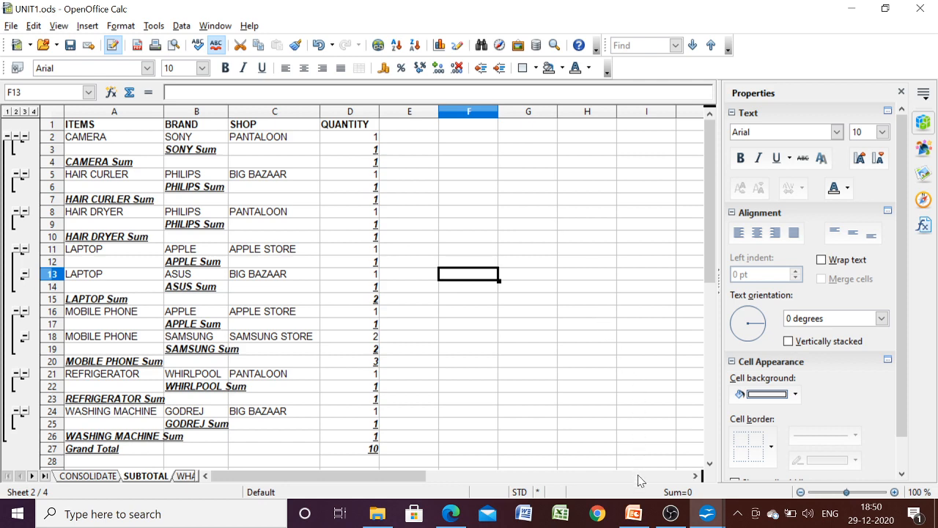
Switch to the PowerPoint slide show and advance to the Using "What If" Scenarios slide.
{"action": "mouse_move", "coordinate": [639, 515]}
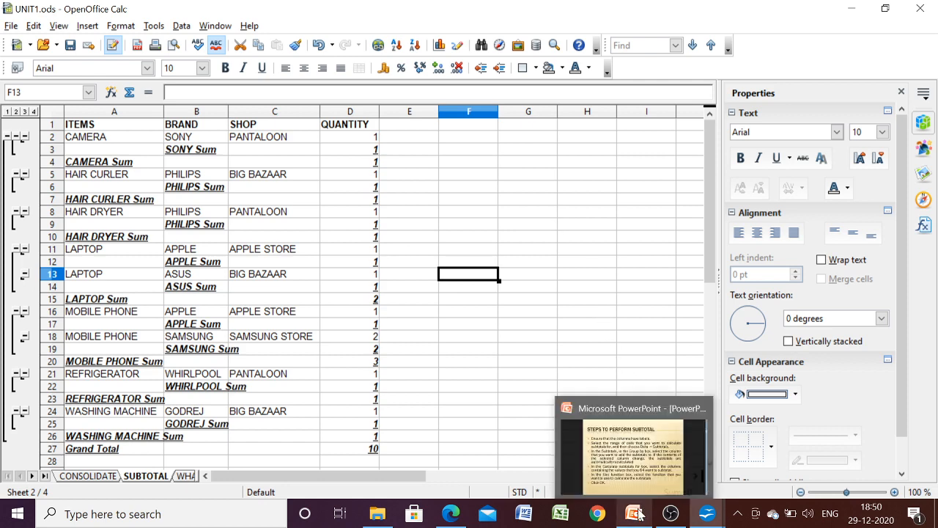
{"action": "left_click", "coordinate": [630, 473]}
{"action": "key", "text": "Right"}
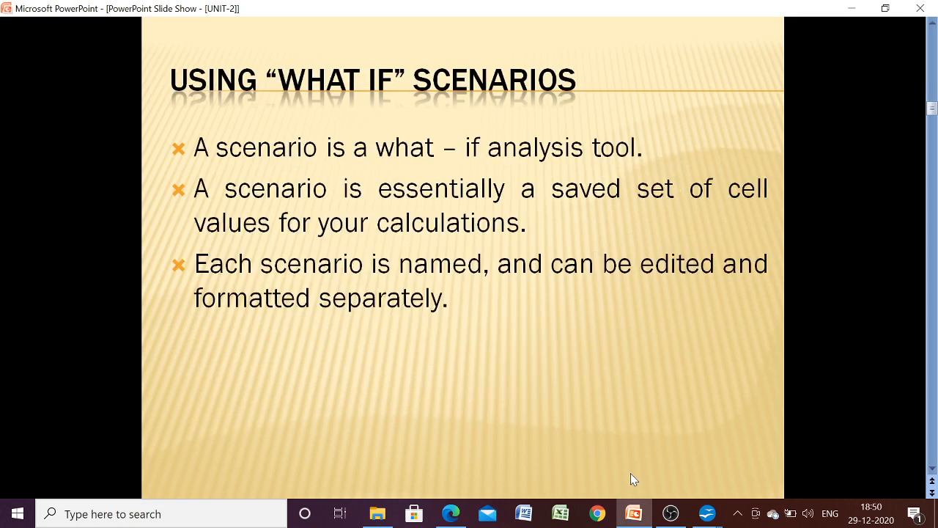
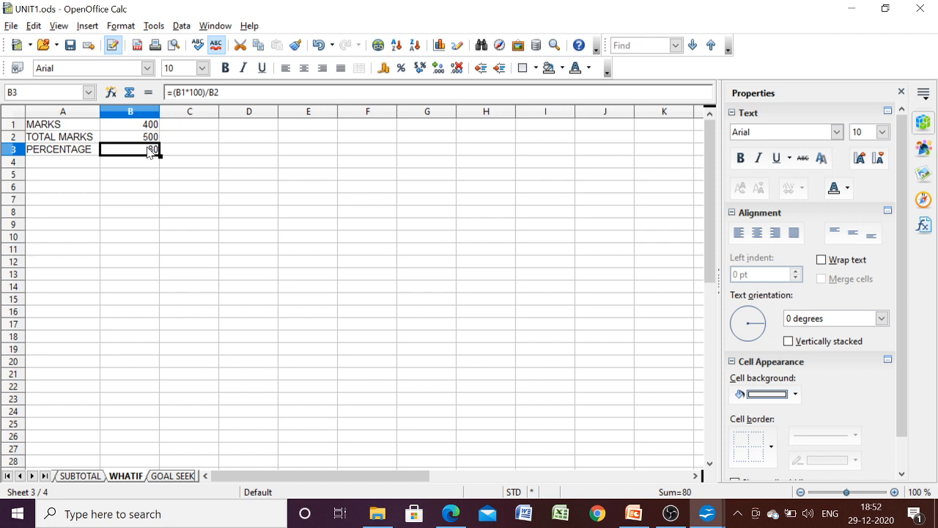
Create a scenario named MARK1 from range A1:B3 on the WHATIF sheet, keeping the default settings.
{"action": "left_click", "coordinate": [175, 139]}
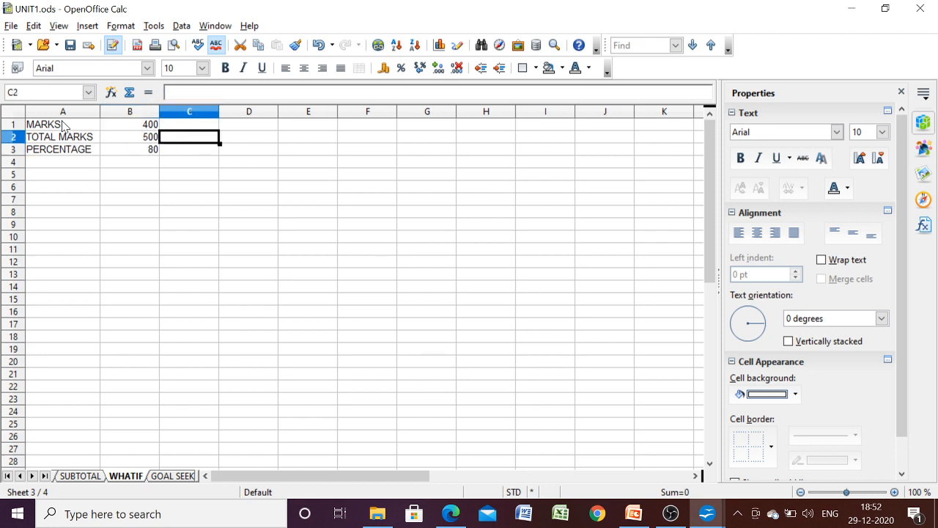
{"action": "left_click_drag", "start_coordinate": [63, 126], "coordinate": [132, 151]}
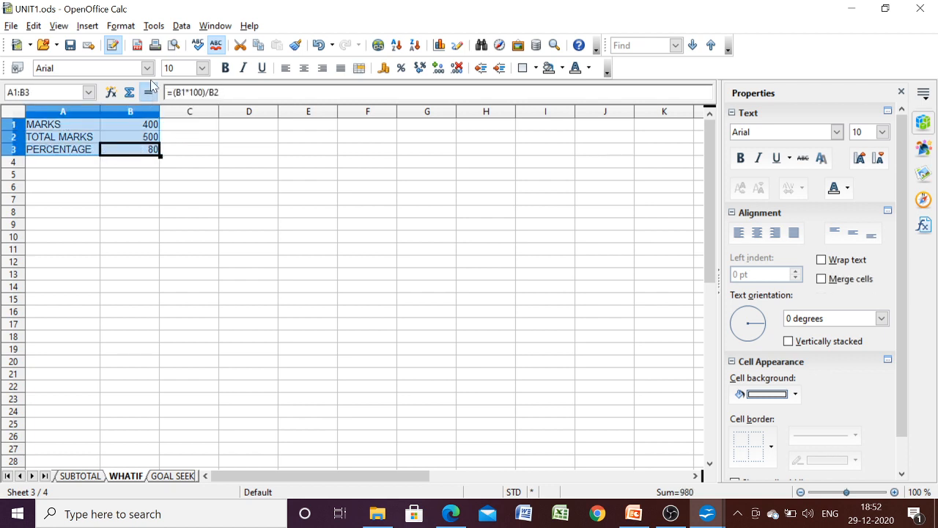
{"action": "left_click", "coordinate": [155, 27]}
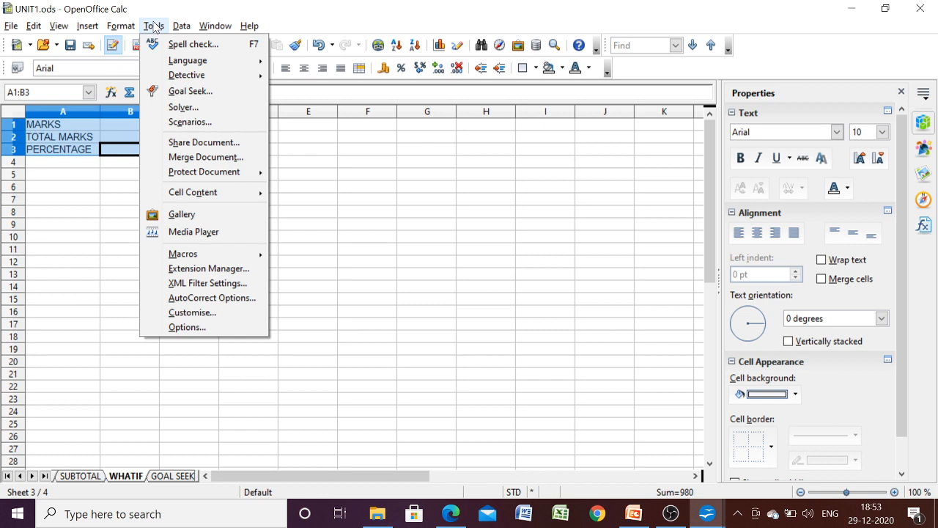
{"action": "left_click", "coordinate": [189, 123]}
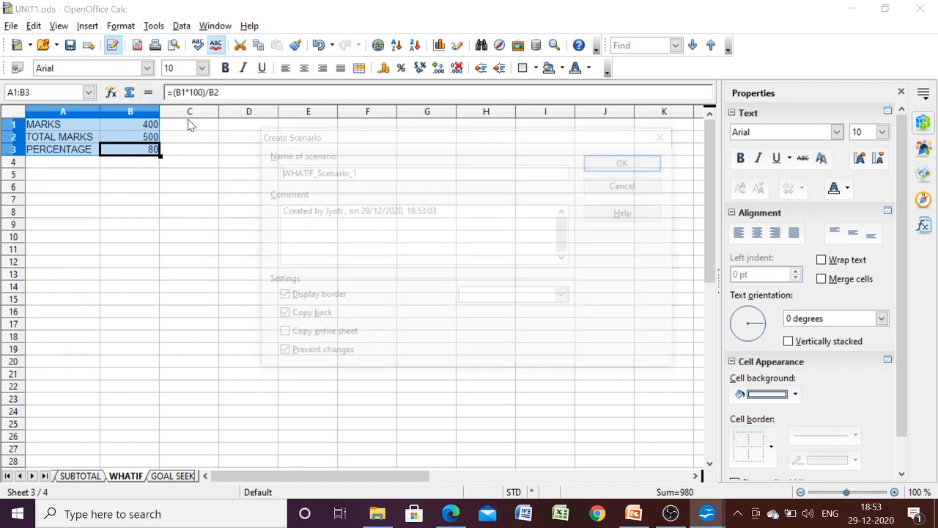
{"action": "left_click_drag", "start_coordinate": [356, 172], "coordinate": [256, 183]}
{"action": "type", "text": "MAR"}
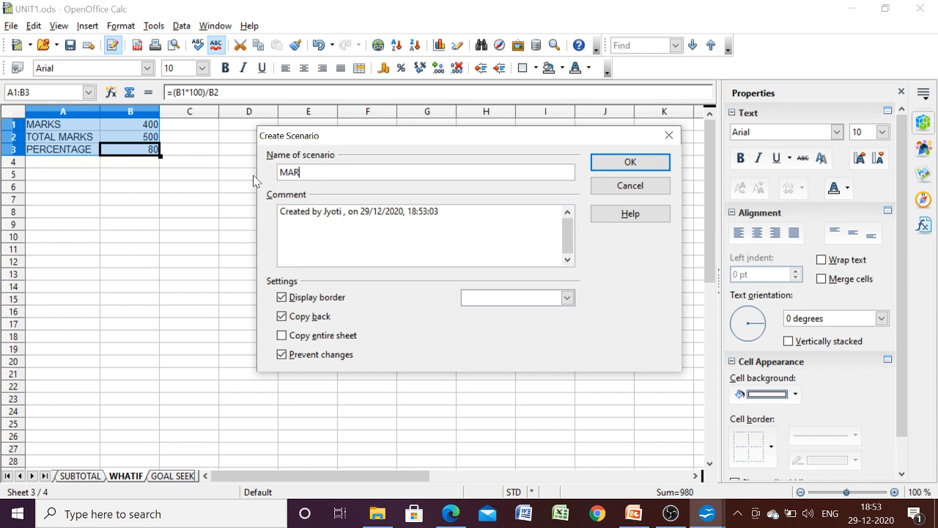
{"action": "type", "text": "K1"}
{"action": "left_click", "coordinate": [615, 162]}
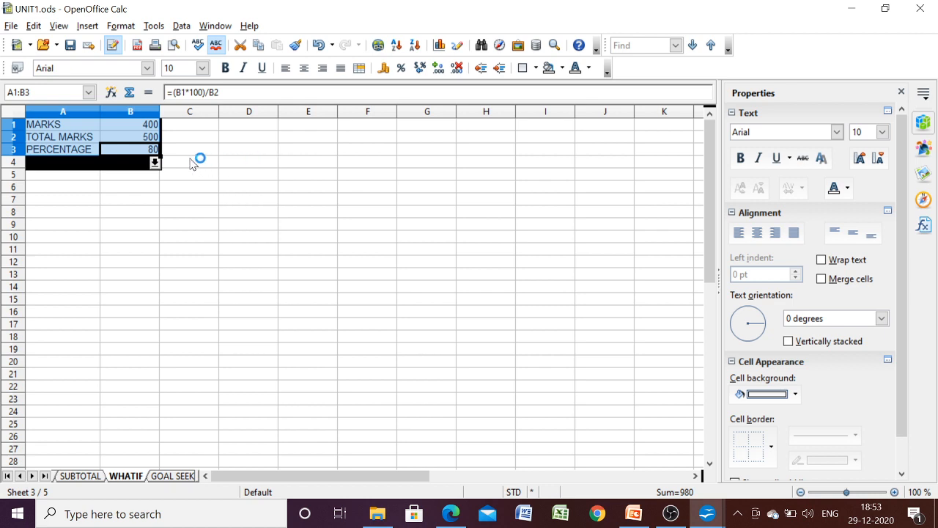
Set the MARKS value in cell B1 to 380.
{"action": "left_click", "coordinate": [143, 130]}
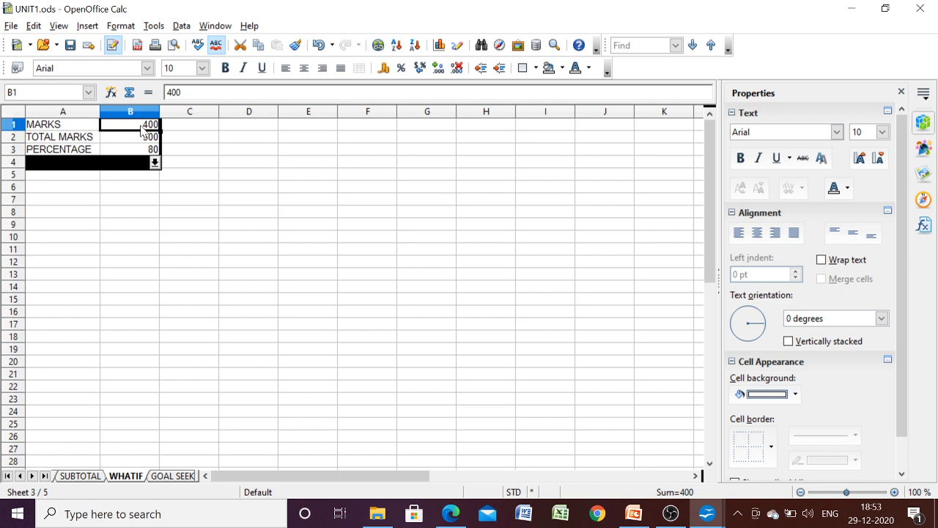
{"action": "type", "text": "380"}
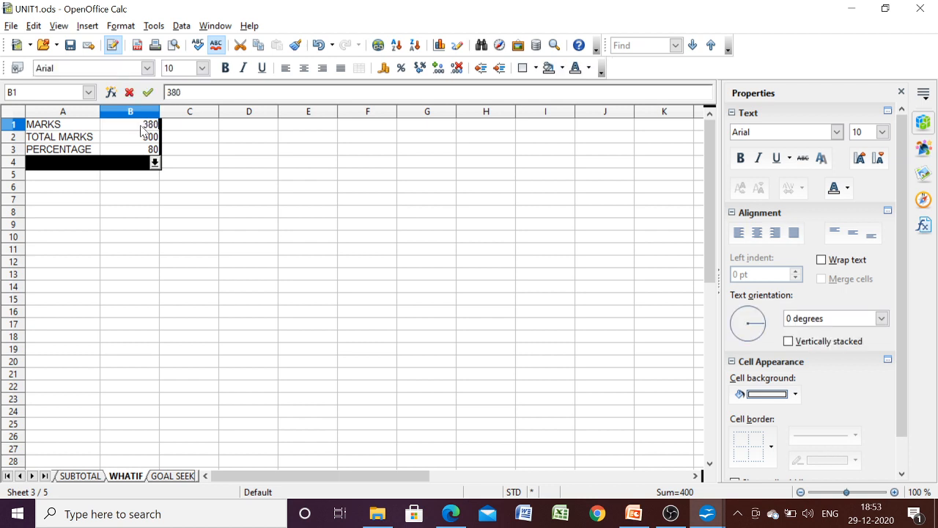
{"action": "key", "text": "Return"}
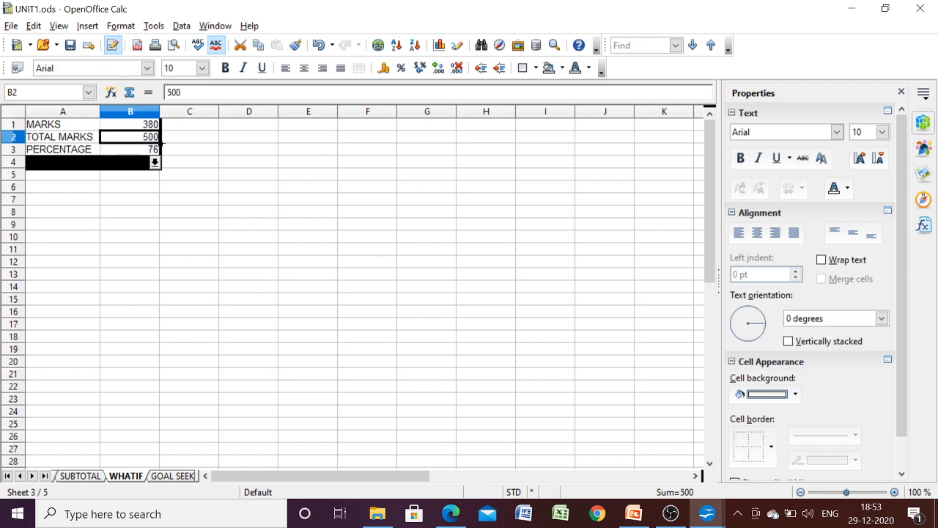
Create a scenario named MARK2 from range A1:B3 on the WHATIF sheet, keeping the default settings.
{"action": "left_click", "coordinate": [189, 163]}
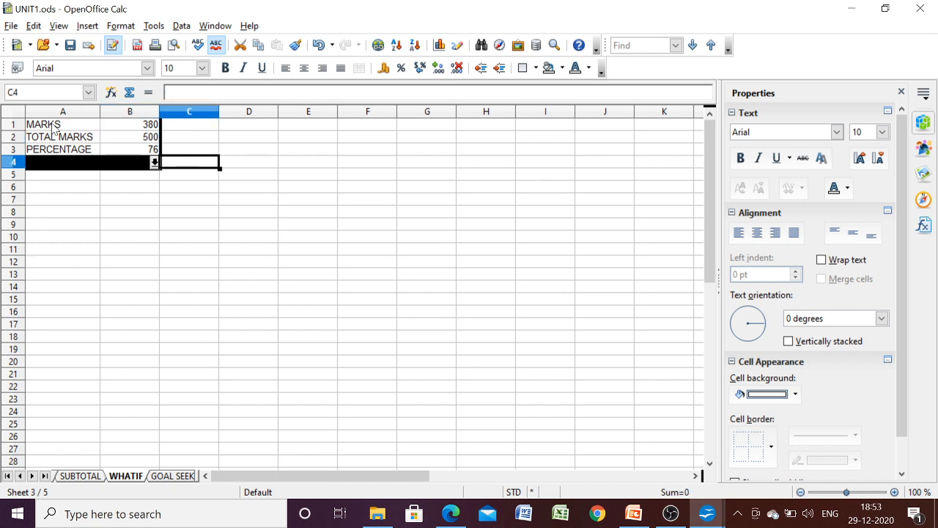
{"action": "left_click_drag", "start_coordinate": [46, 124], "coordinate": [139, 151]}
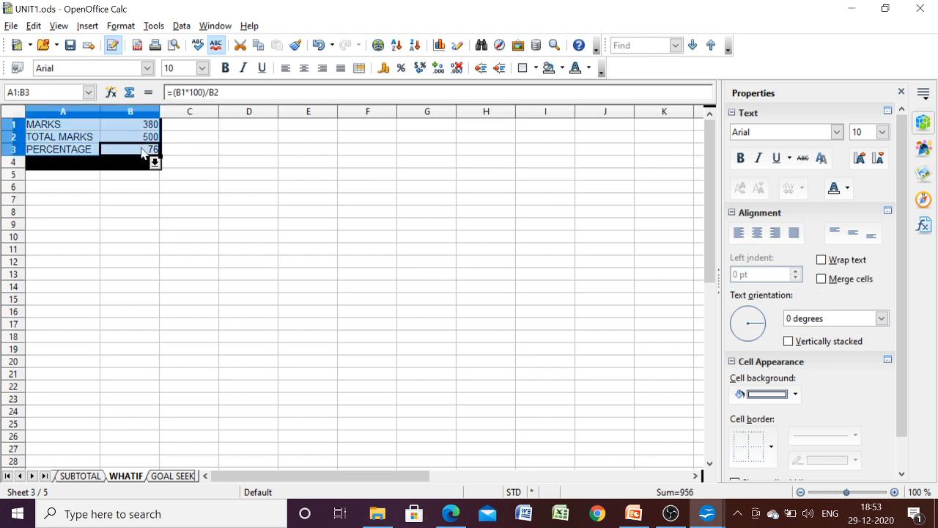
{"action": "left_click", "coordinate": [154, 27]}
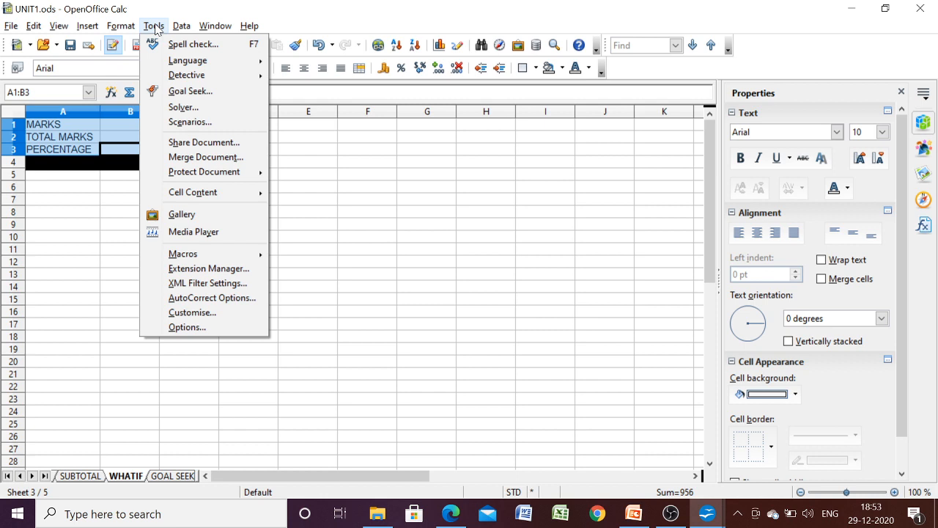
{"action": "left_click", "coordinate": [192, 122]}
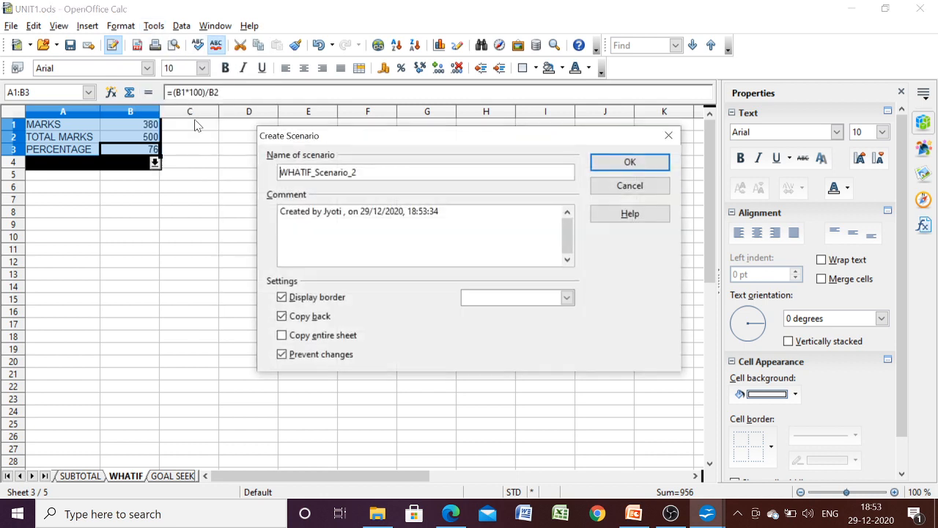
{"action": "double_click", "coordinate": [279, 173]}
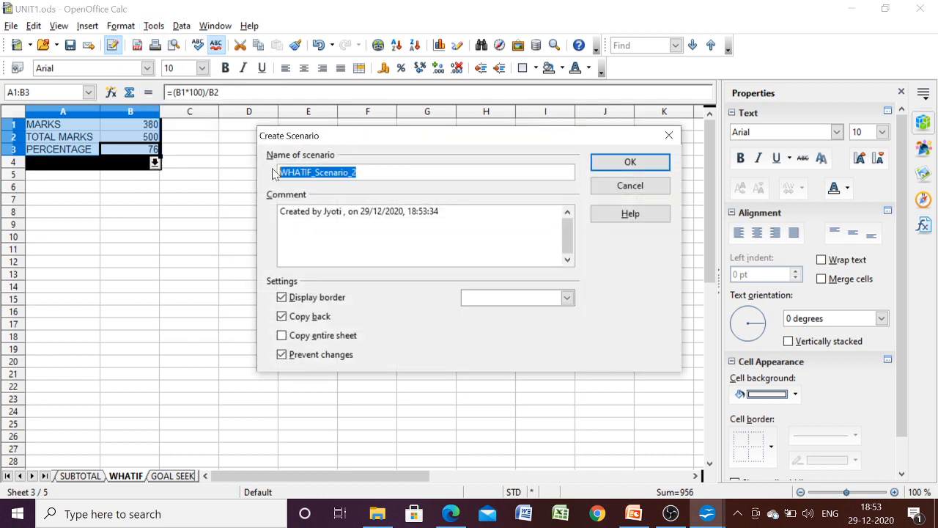
{"action": "type", "text": "MARK2"}
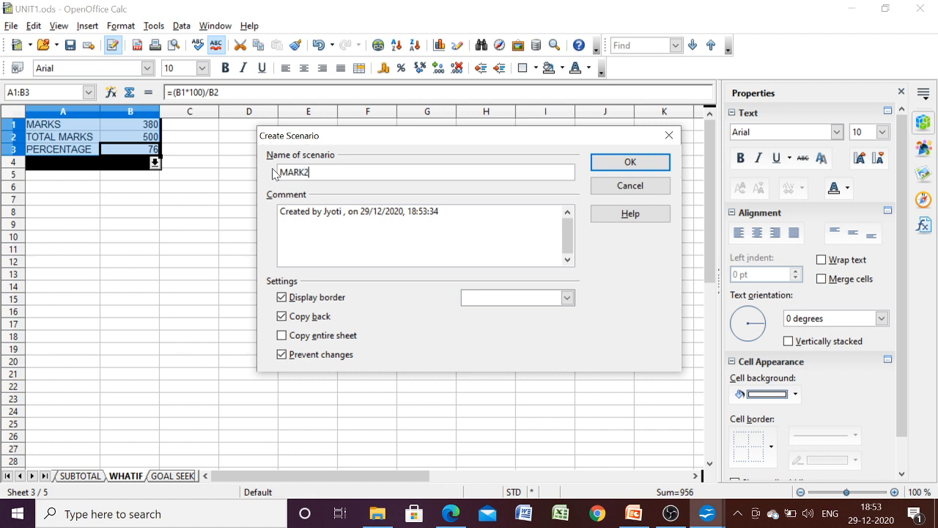
{"action": "left_click", "coordinate": [624, 159]}
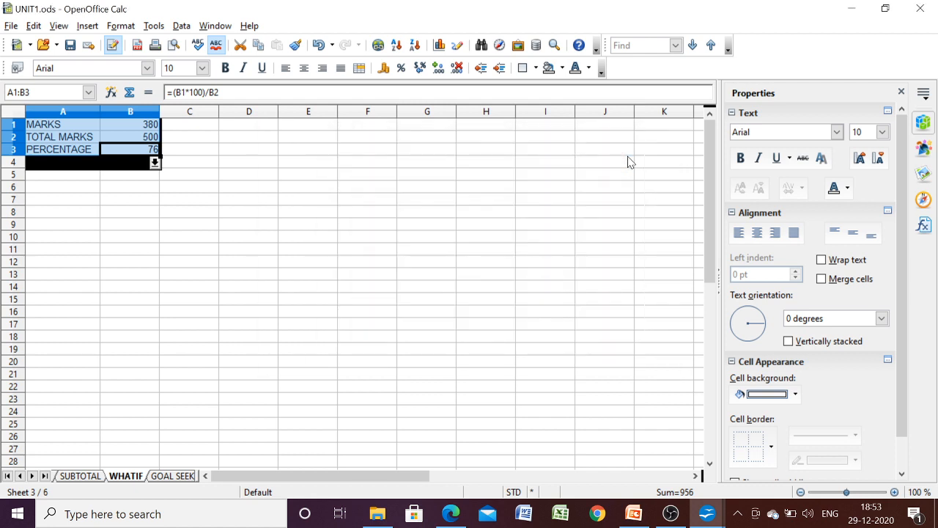
Set the MARKS value in cell B1 to 413.
{"action": "left_click", "coordinate": [152, 124]}
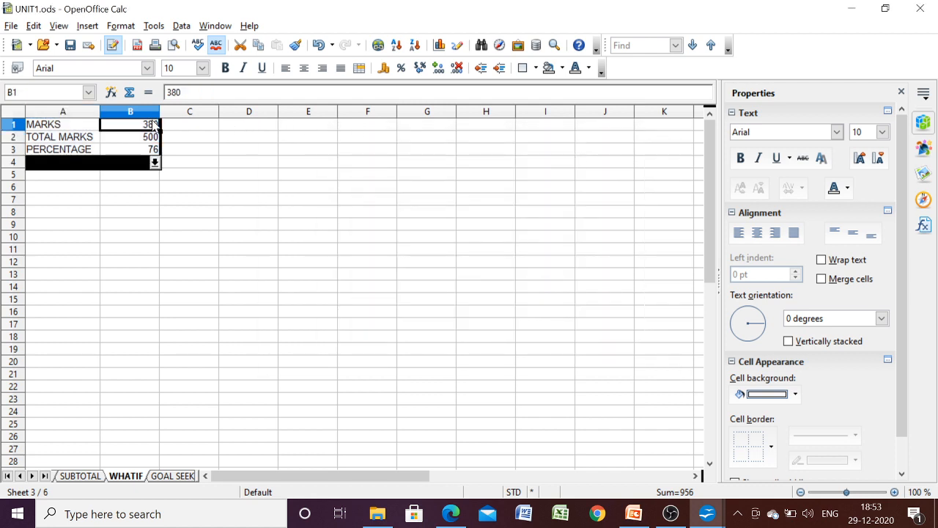
{"action": "type", "text": "413"}
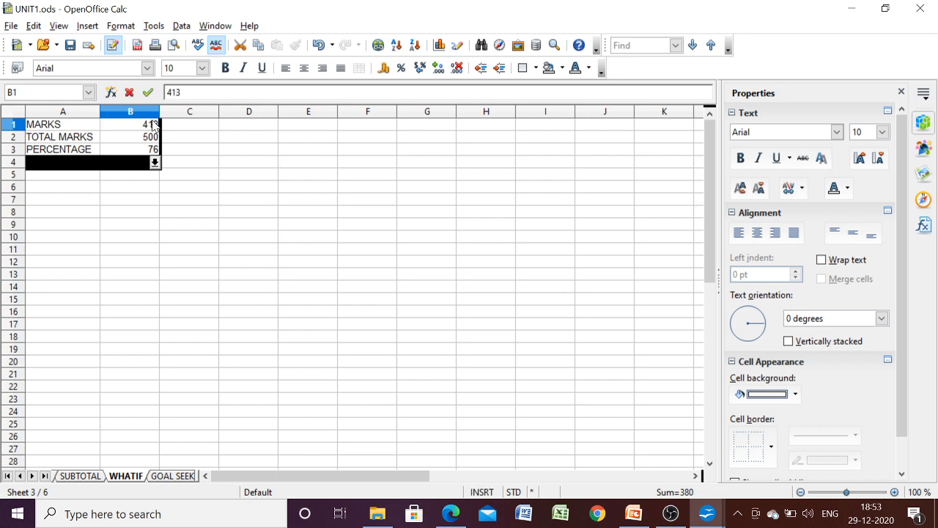
{"action": "left_click", "coordinate": [233, 173]}
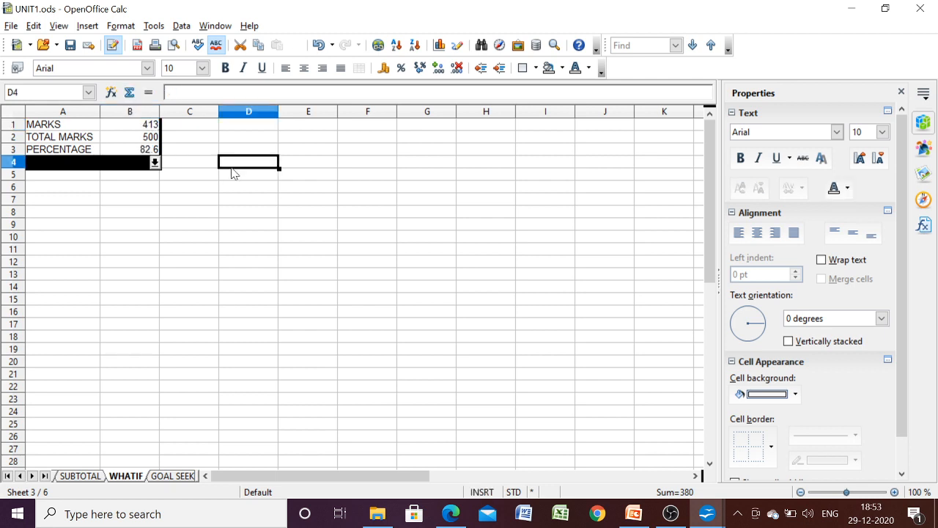
Create a scenario named MARK3 from range A1:B3 on the WHATIF sheet with the default settings, and deselect the range.
{"action": "left_click", "coordinate": [49, 112]}
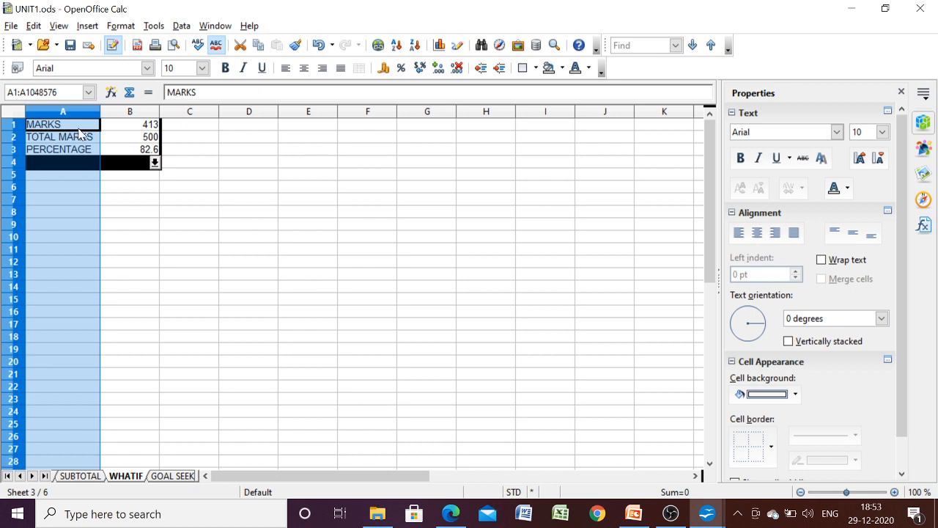
{"action": "left_click_drag", "start_coordinate": [222, 142], "coordinate": [131, 148]}
{"action": "left_click", "coordinate": [71, 122]}
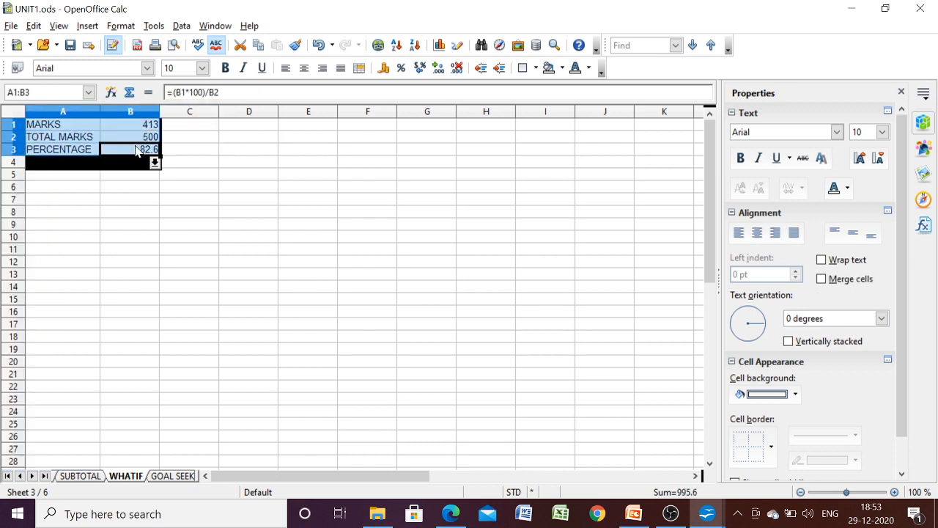
{"action": "left_click", "coordinate": [154, 26]}
{"action": "left_click", "coordinate": [187, 121]}
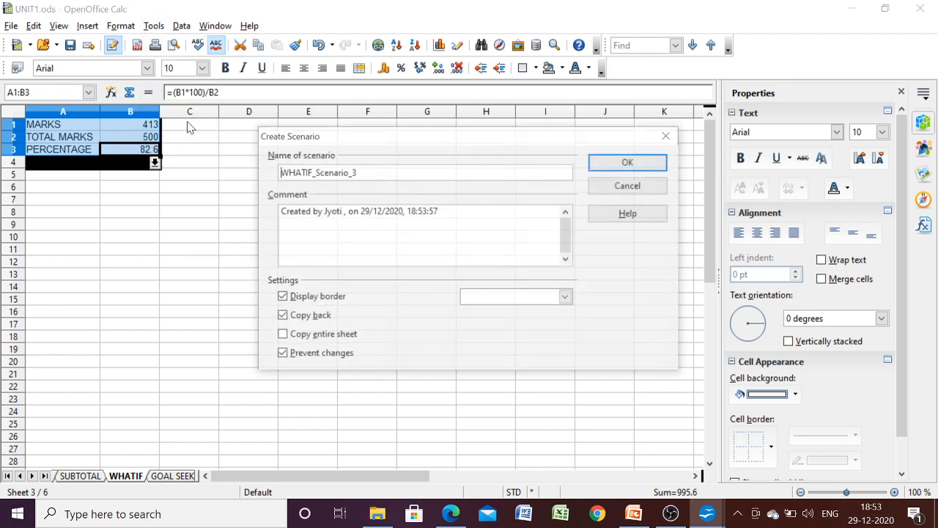
{"action": "left_click_drag", "start_coordinate": [357, 173], "coordinate": [277, 179]}
{"action": "type", "text": "MARK"}
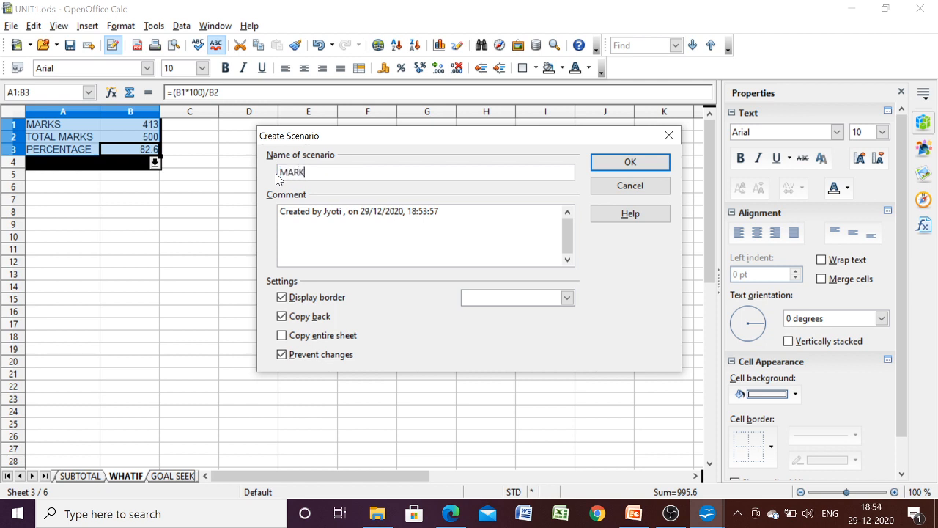
{"action": "type", "text": "3"}
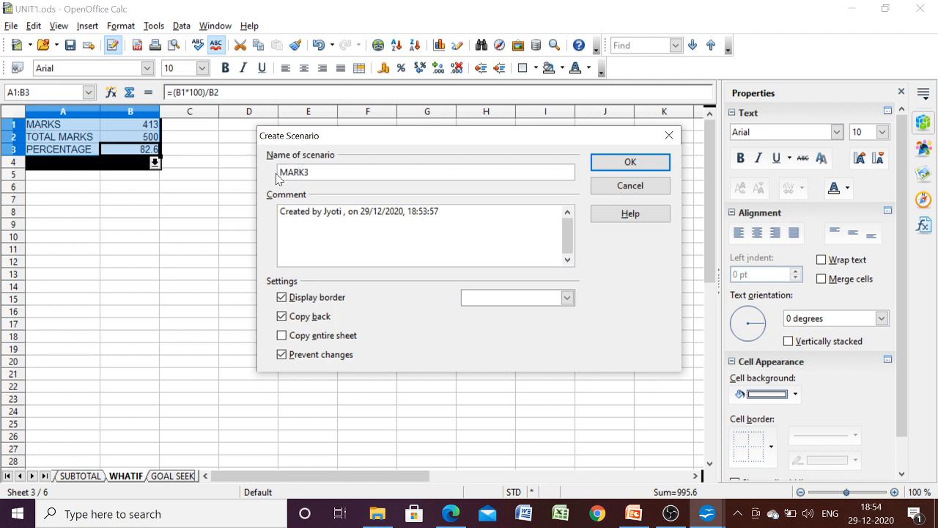
{"action": "left_click", "coordinate": [609, 163]}
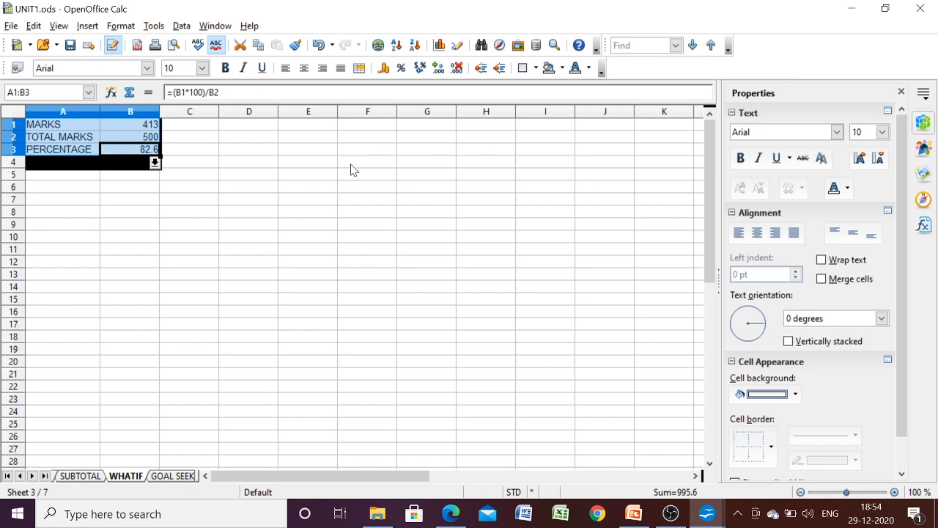
{"action": "left_click", "coordinate": [334, 174]}
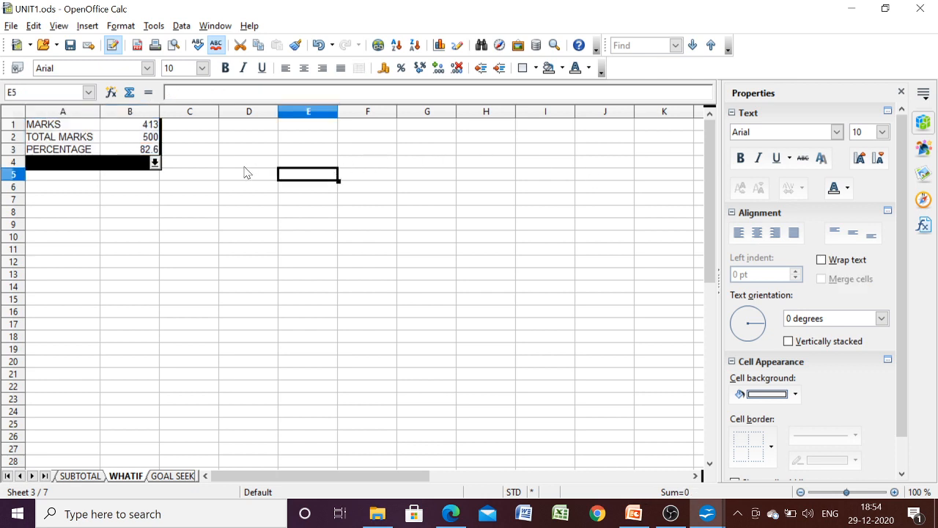
Apply the MARK1, MARK2 and MARK3 scenarios one after another to the marks table to compare their values.
{"action": "left_click", "coordinate": [155, 162]}
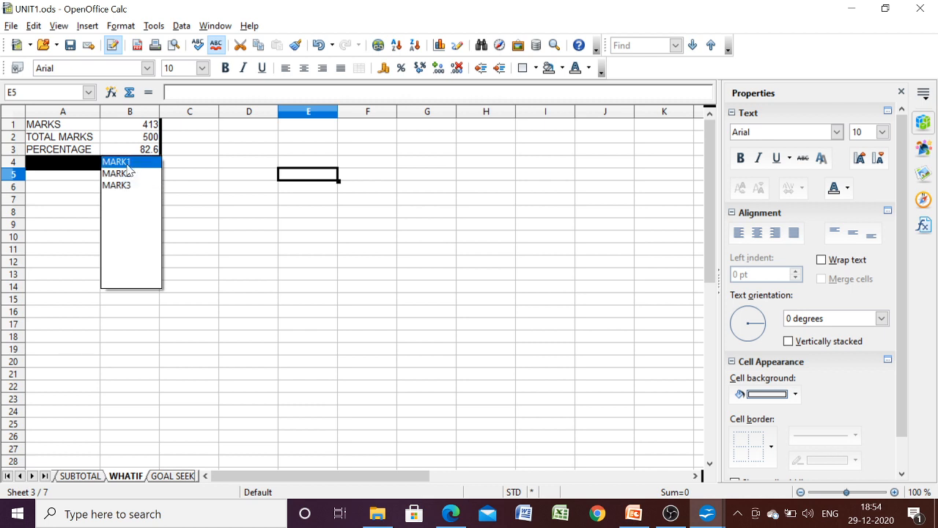
{"action": "left_click", "coordinate": [128, 162]}
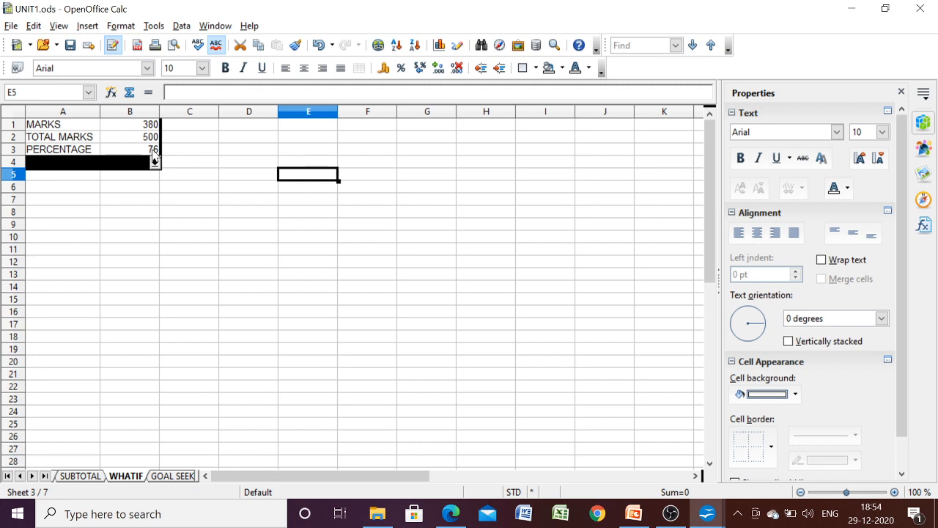
{"action": "left_click", "coordinate": [155, 163]}
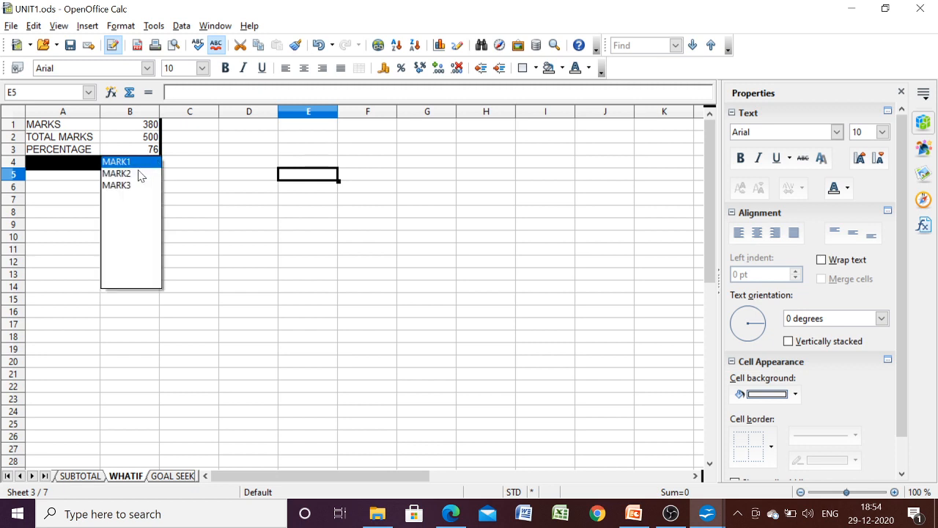
{"action": "left_click", "coordinate": [136, 175]}
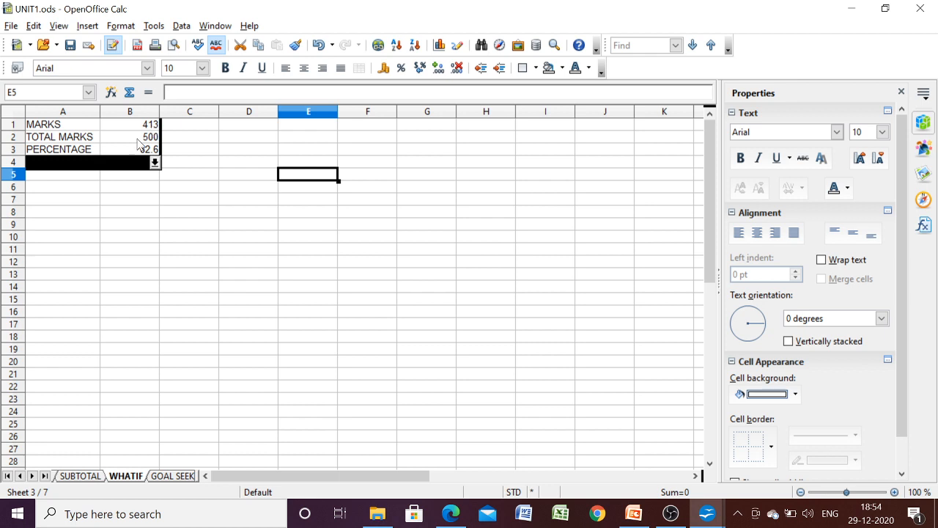
{"action": "left_click", "coordinate": [154, 163]}
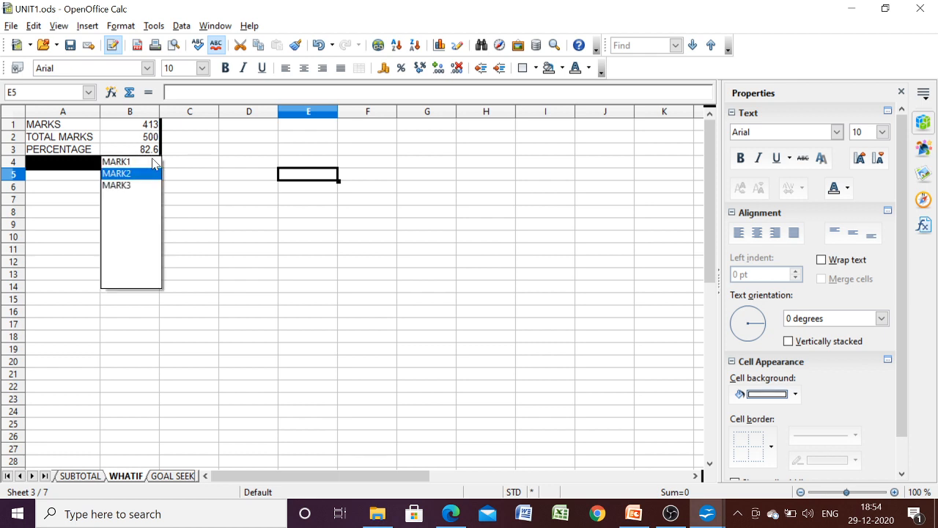
{"action": "left_click", "coordinate": [128, 187]}
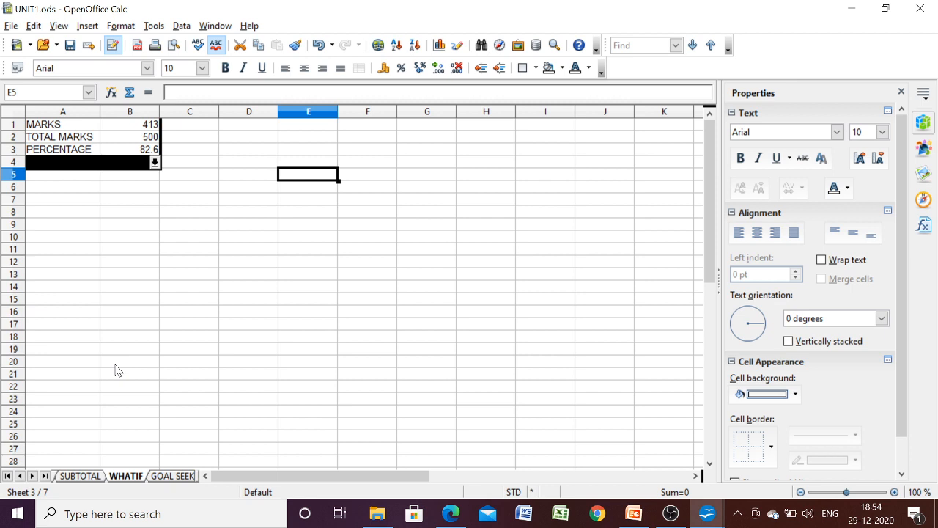
Switch to the PowerPoint slide show and advance from Creating Scenarios to the Using Goal Seek slide.
{"action": "mouse_move", "coordinate": [632, 518]}
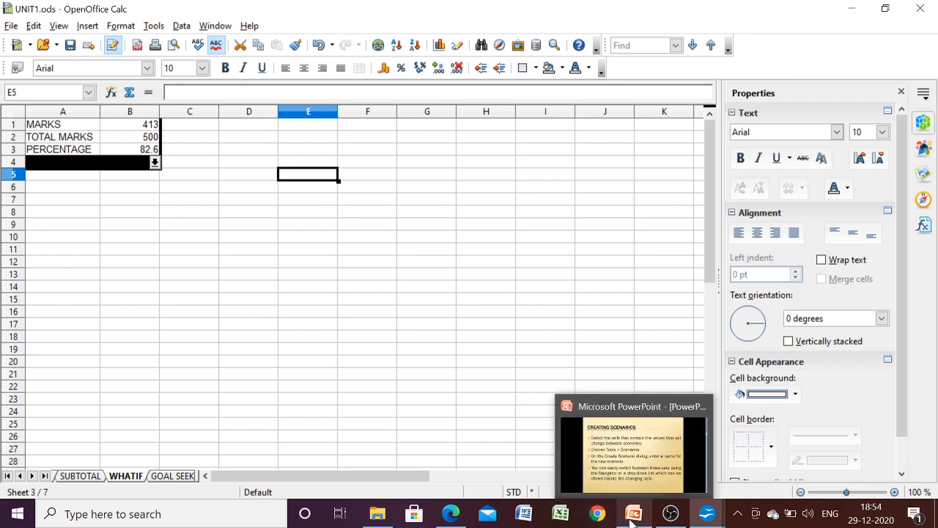
{"action": "left_click", "coordinate": [614, 452]}
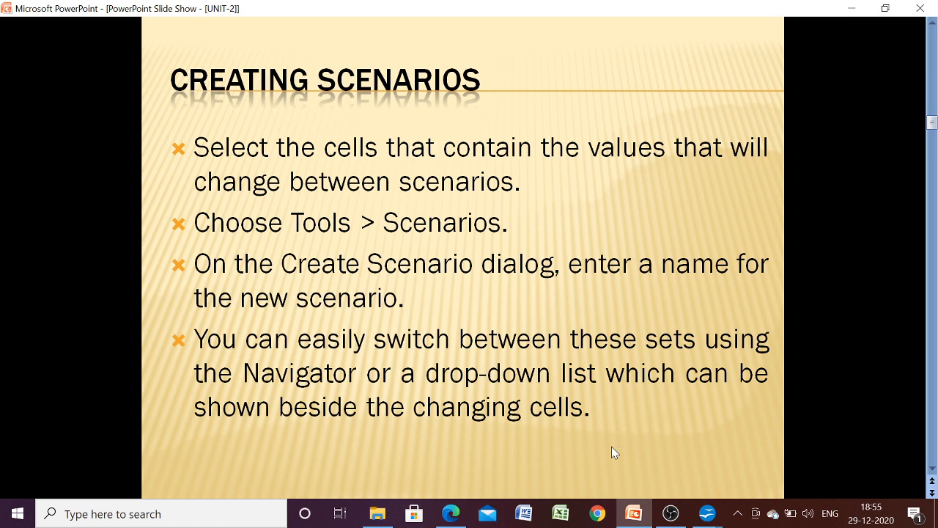
{"action": "left_click", "coordinate": [614, 453]}
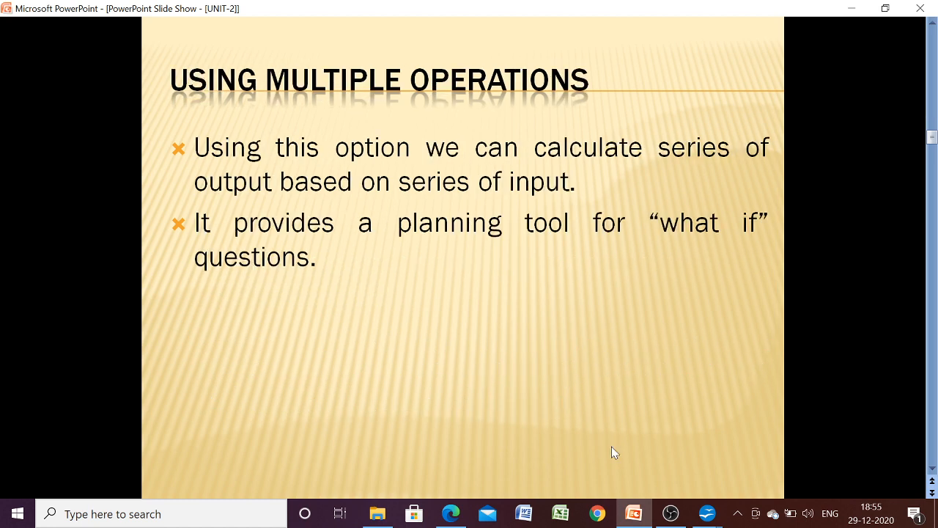
{"action": "left_click", "coordinate": [612, 448]}
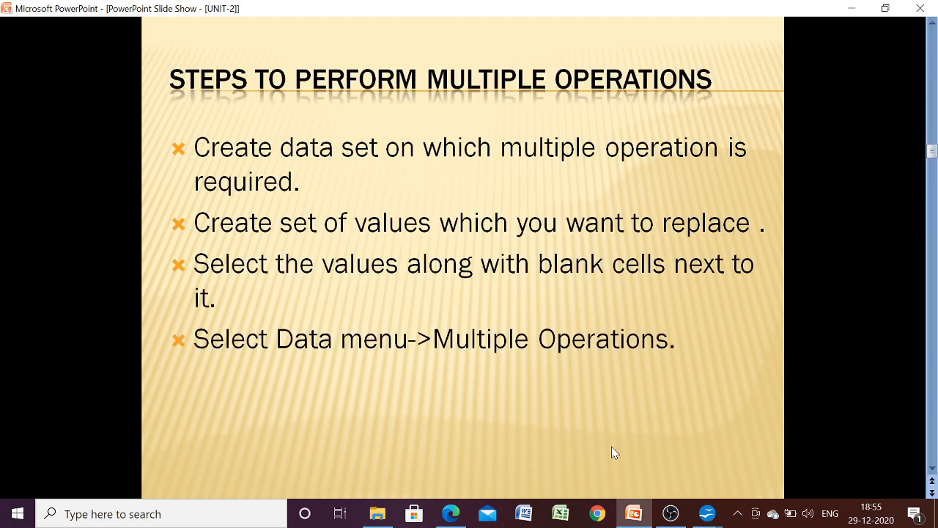
{"action": "left_click", "coordinate": [614, 452]}
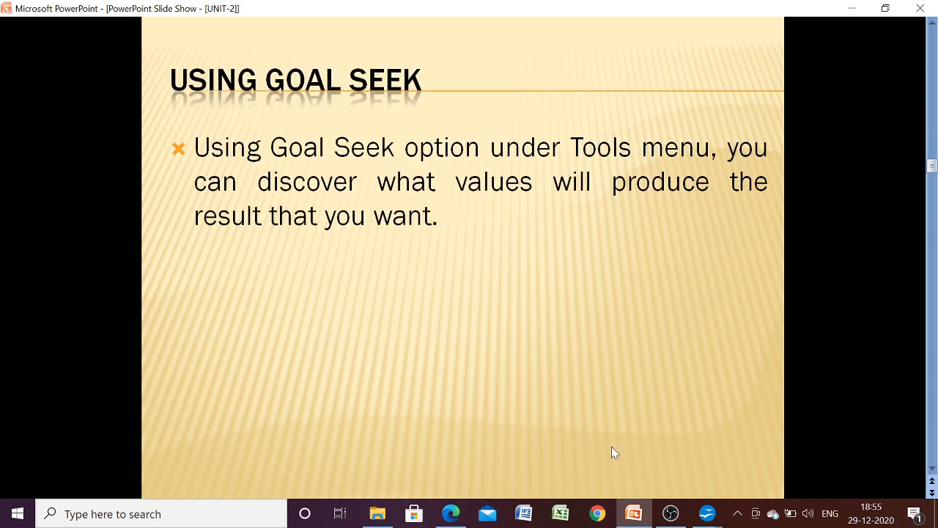
Switch back to the UNIT1.ods workbook in OpenOffice Calc.
{"action": "left_click", "coordinate": [701, 515]}
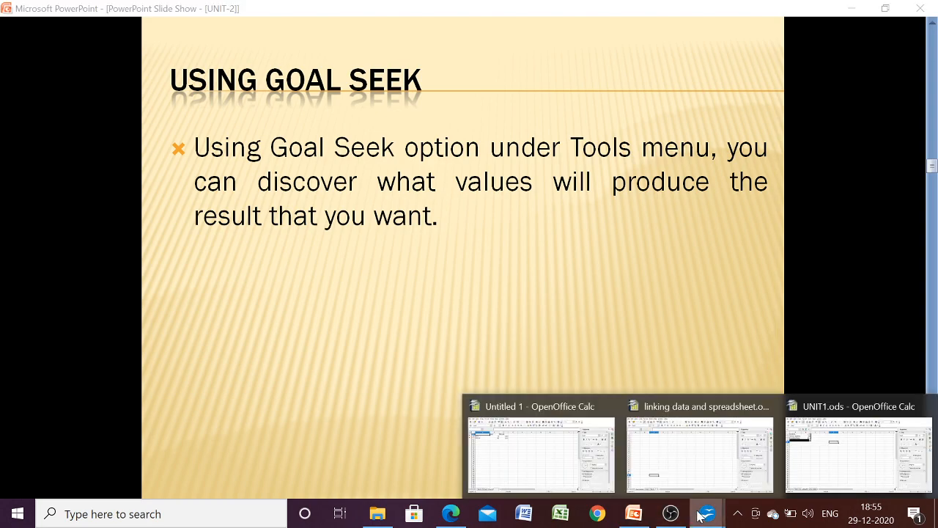
{"action": "mouse_move", "coordinate": [806, 464]}
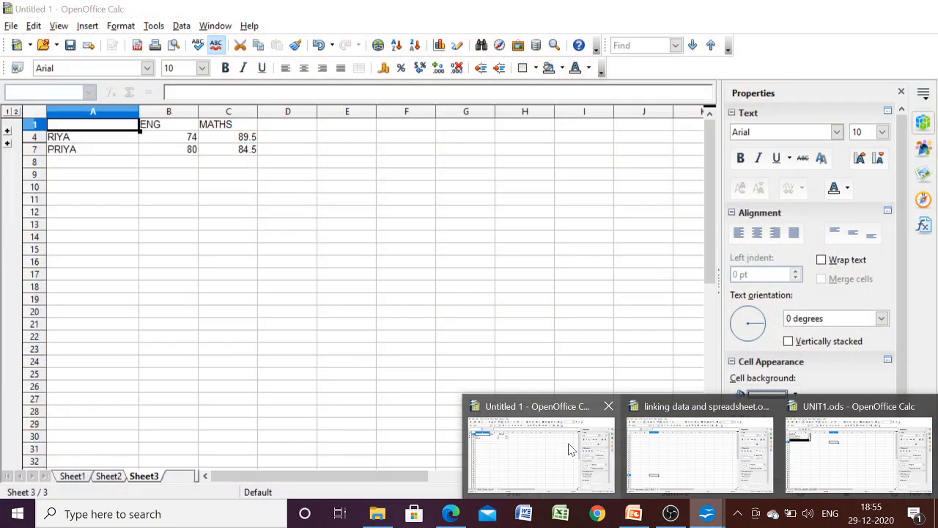
{"action": "left_click", "coordinate": [567, 446]}
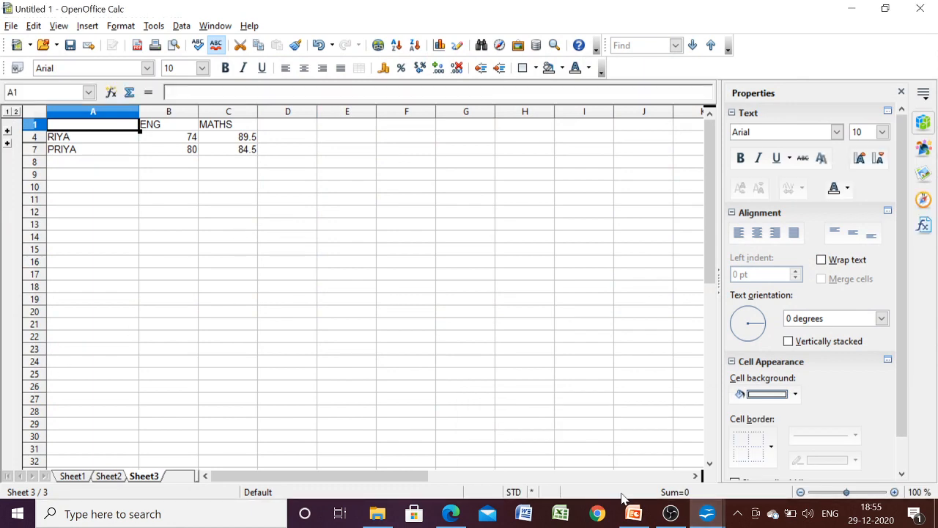
{"action": "mouse_move", "coordinate": [719, 517]}
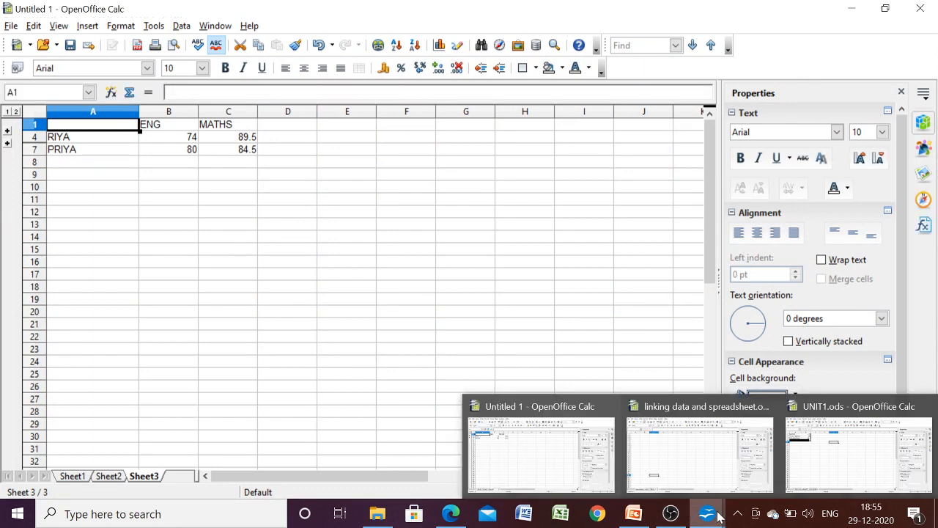
{"action": "left_click", "coordinate": [857, 451]}
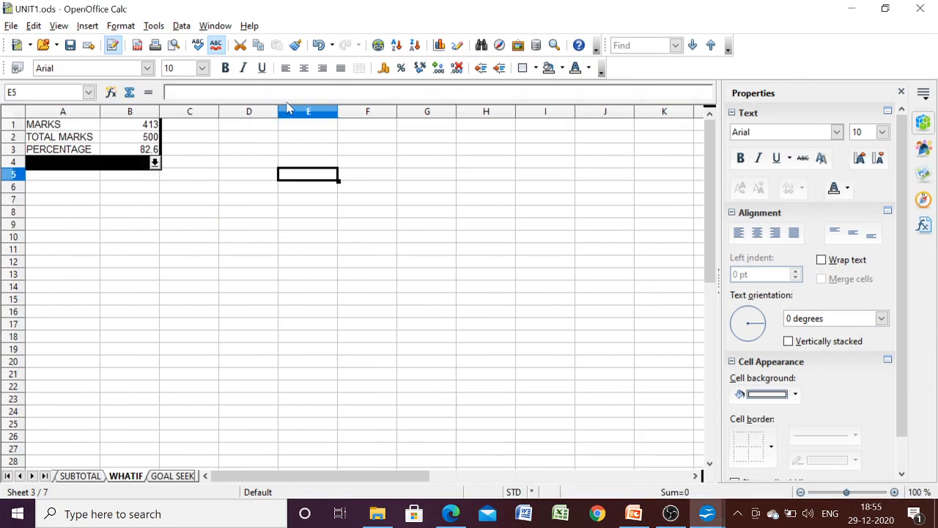
Undo the applied scenarios and the creation of all three scenarios, restoring the plain marks table on the WHATIF sheet.
{"action": "left_click", "coordinate": [321, 48]}
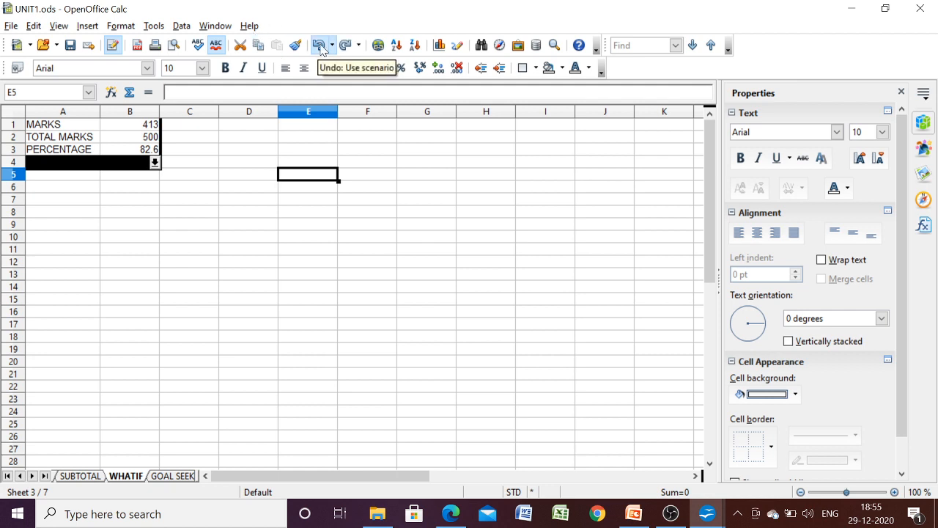
{"action": "left_click", "coordinate": [321, 48]}
{"action": "left_click", "coordinate": [321, 47]}
{"action": "left_click", "coordinate": [321, 47]}
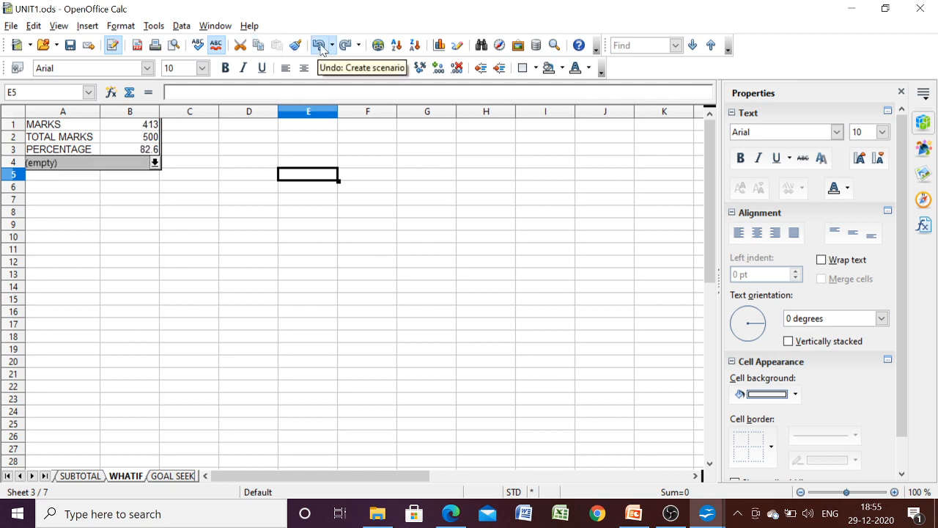
{"action": "left_click", "coordinate": [321, 47]}
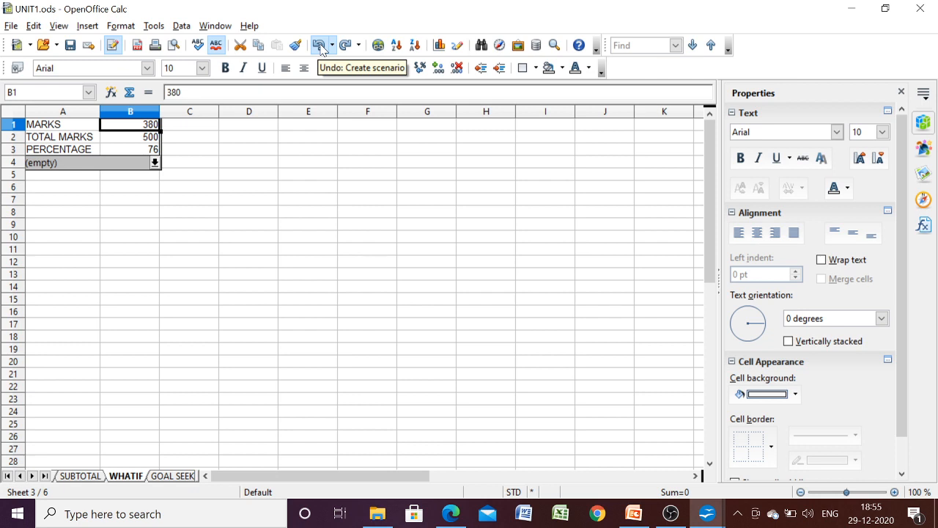
{"action": "left_click", "coordinate": [321, 47]}
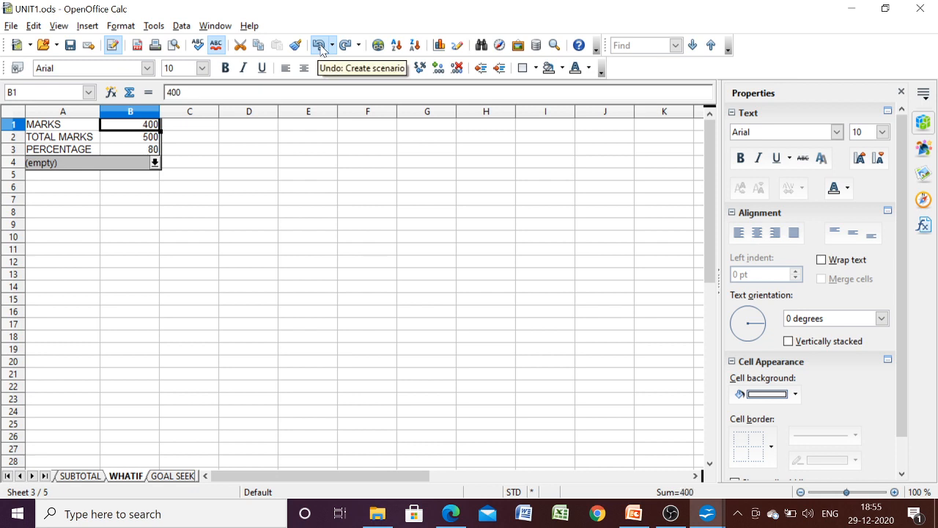
{"action": "left_click", "coordinate": [321, 48]}
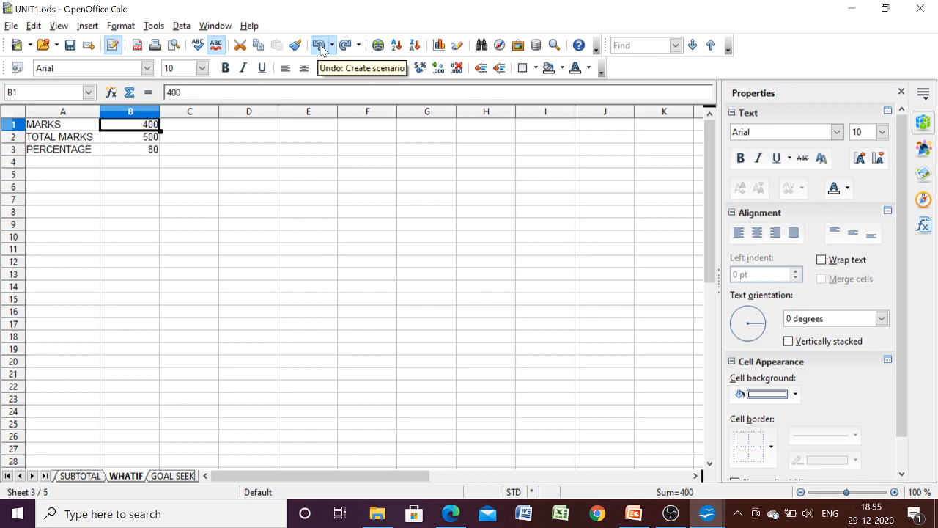
{"action": "left_click", "coordinate": [67, 190]}
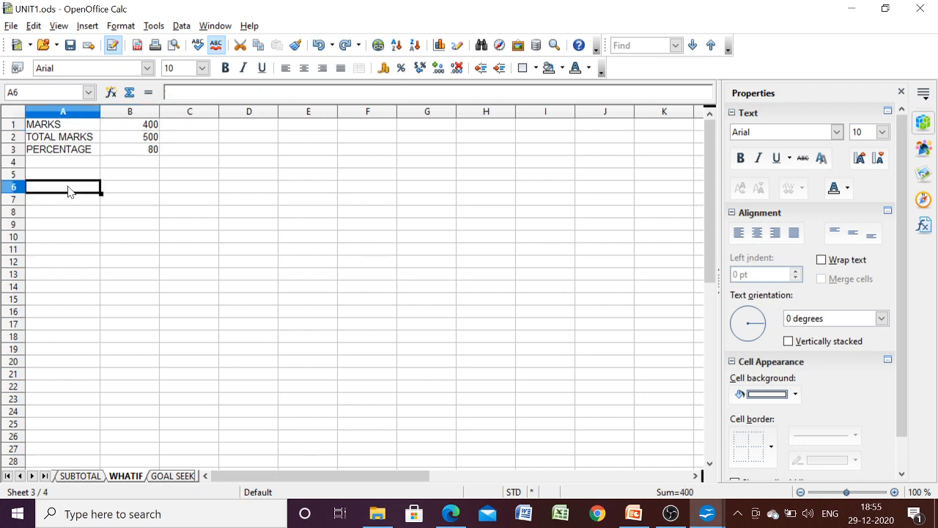
Examine the marks and total marks values and the percentage formula in cells B1 to B3.
{"action": "left_click", "coordinate": [136, 154]}
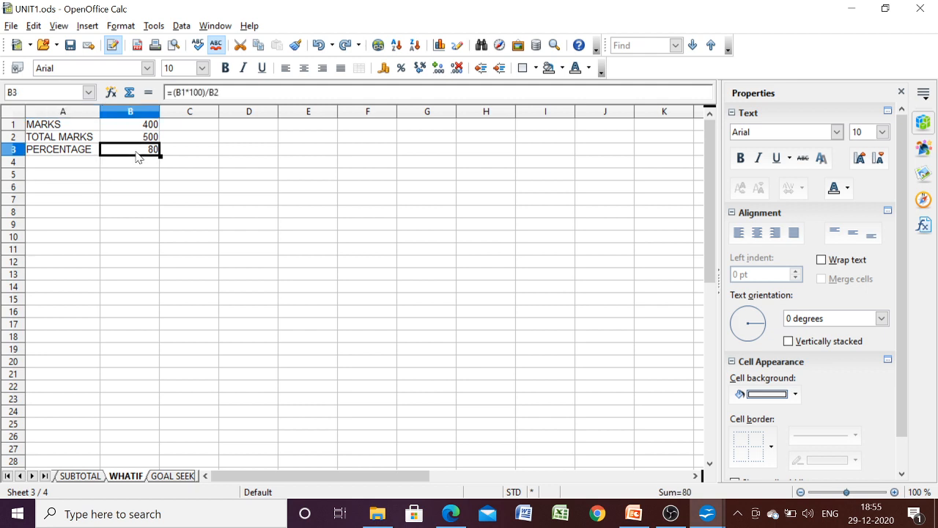
{"action": "left_click", "coordinate": [132, 127]}
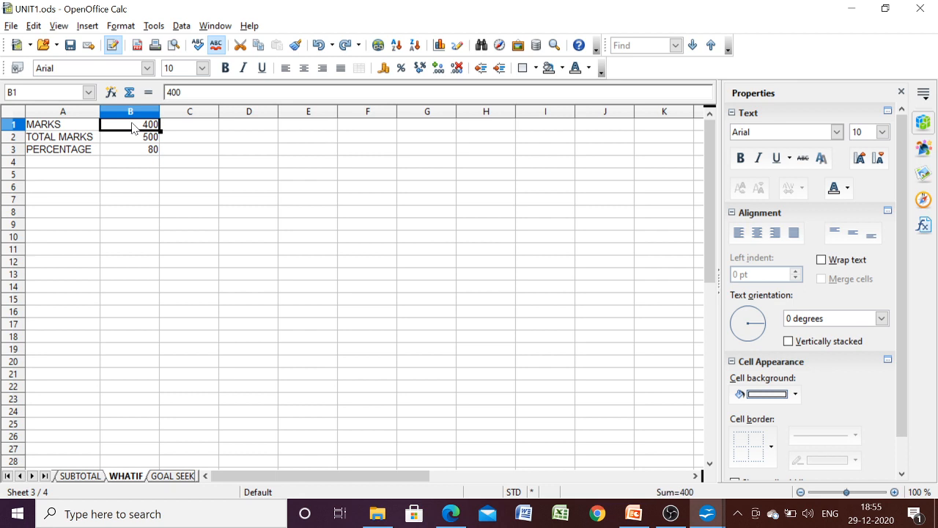
{"action": "left_click", "coordinate": [136, 140]}
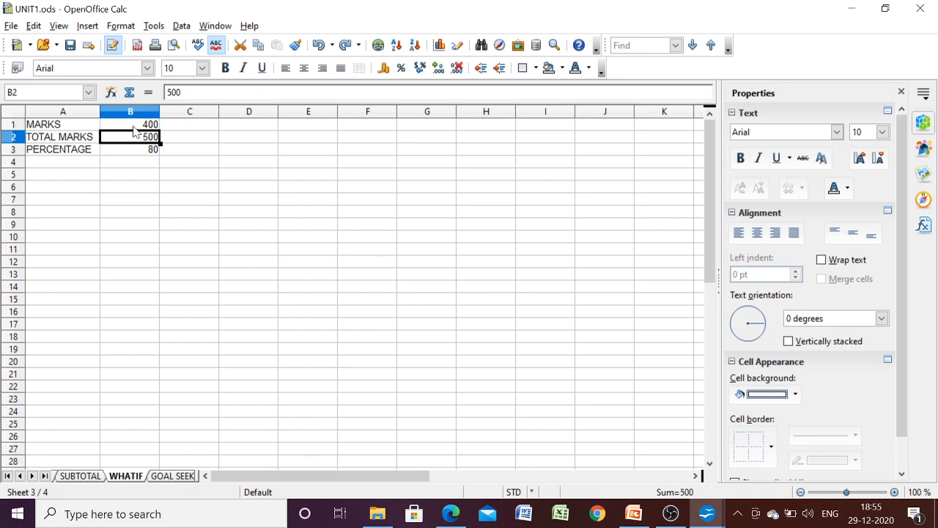
{"action": "left_click", "coordinate": [134, 127]}
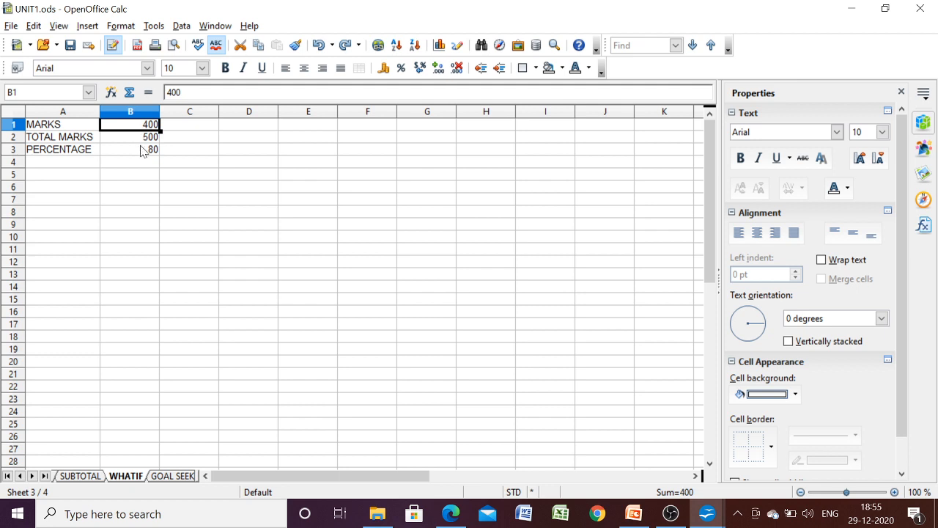
{"action": "left_click", "coordinate": [144, 151]}
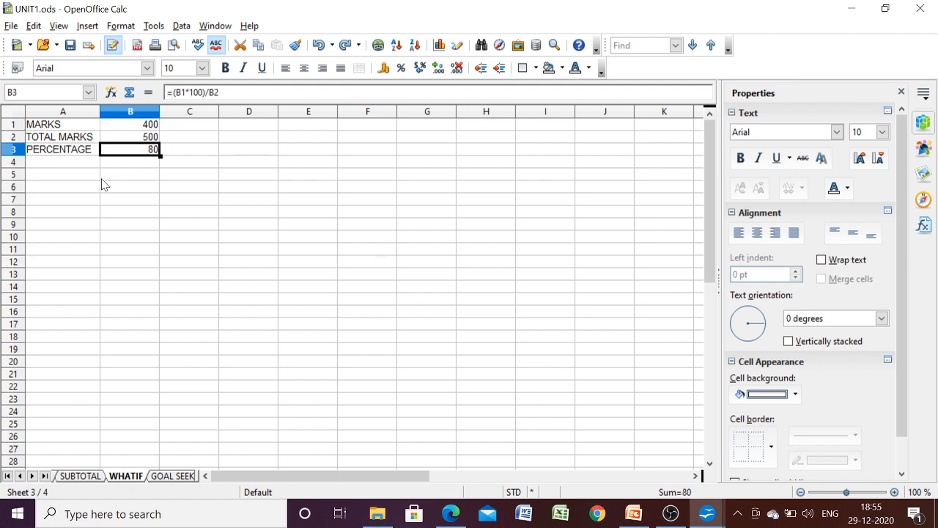
Enter the alternative marks 312, 450 and 399 down column A in cells A5 to A7.
{"action": "left_click", "coordinate": [79, 181]}
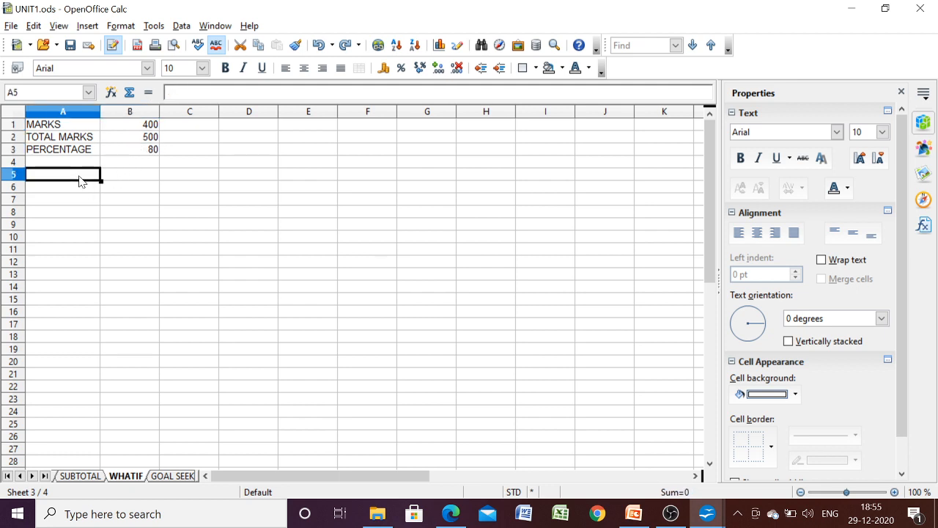
{"action": "type", "text": "312"}
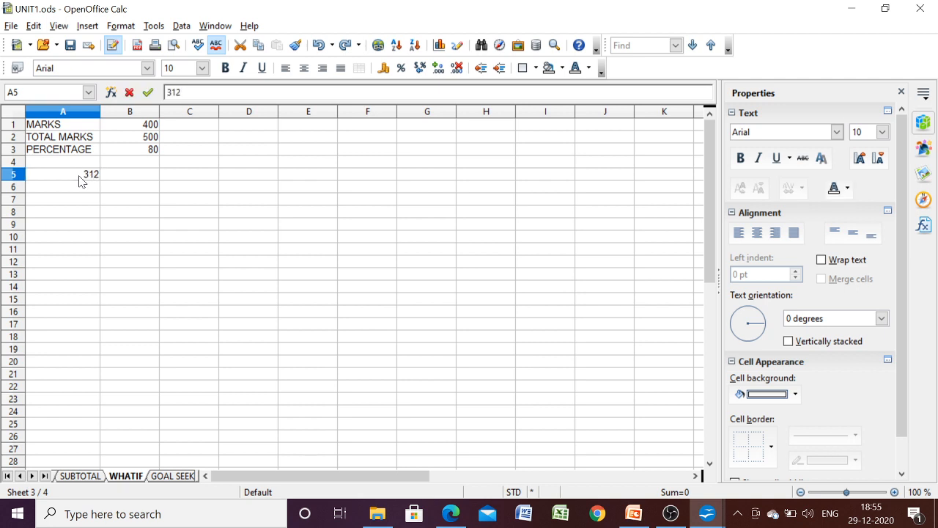
{"action": "key", "text": "Return"}
{"action": "type", "text": "450"}
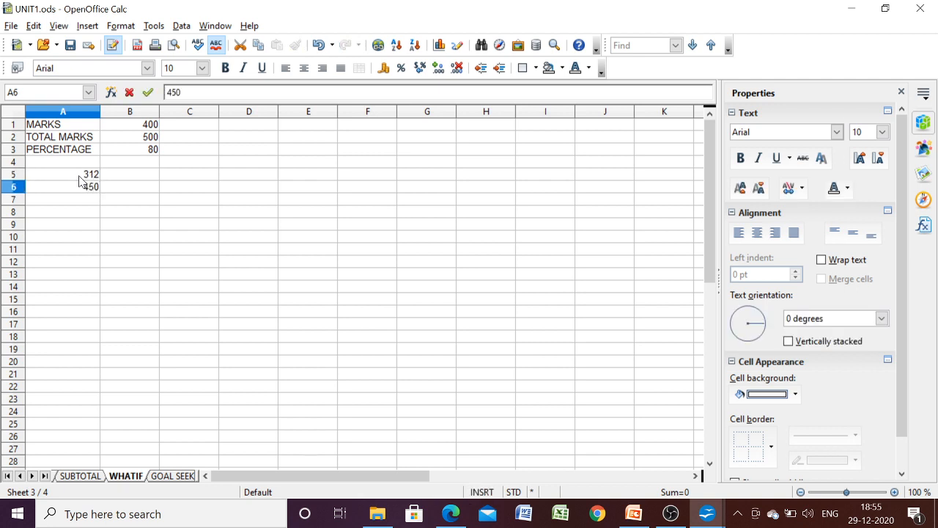
{"action": "key", "text": "Return"}
{"action": "type", "text": "399"}
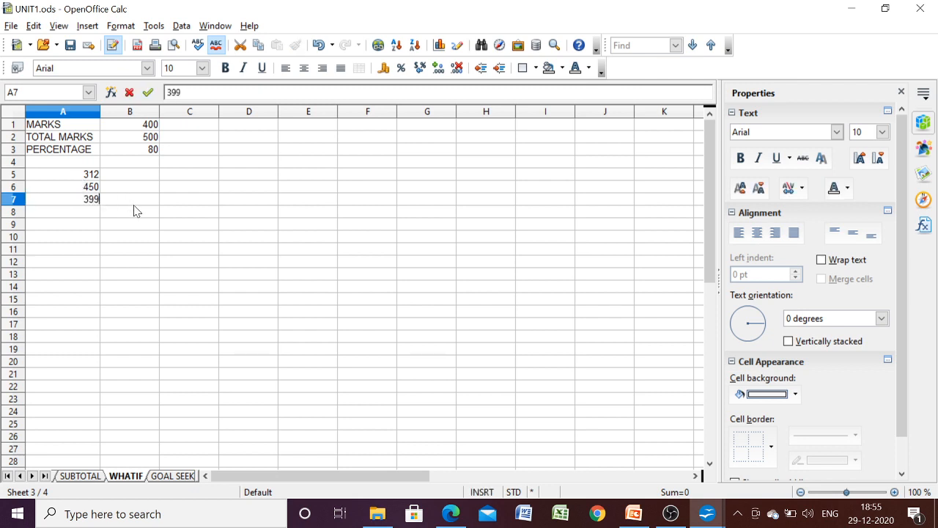
{"action": "key", "text": "Tab"}
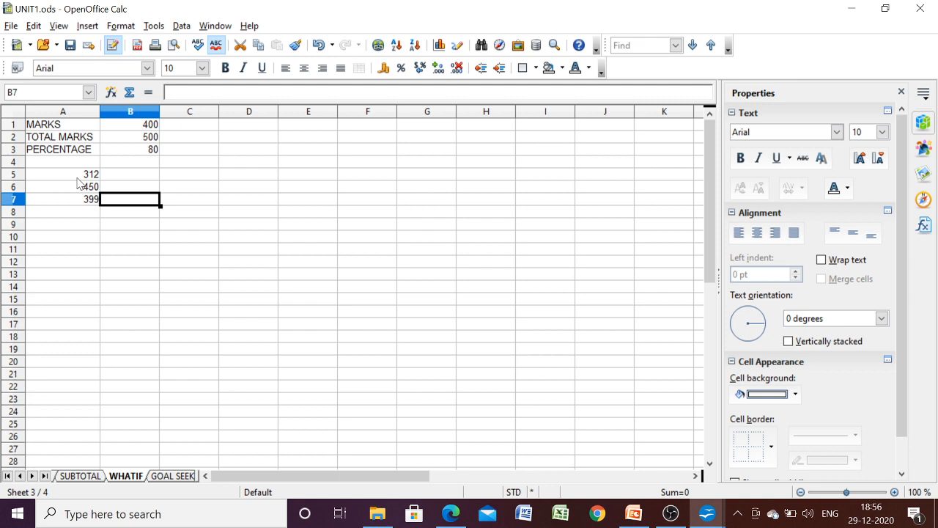
{"action": "mouse_move", "coordinate": [85, 192]}
{"action": "left_mouse_down"}
{"action": "mouse_move", "coordinate": [92, 210]}
{"action": "mouse_move", "coordinate": [90, 182]}
{"action": "mouse_move", "coordinate": [88, 195]}
{"action": "left_mouse_up"}
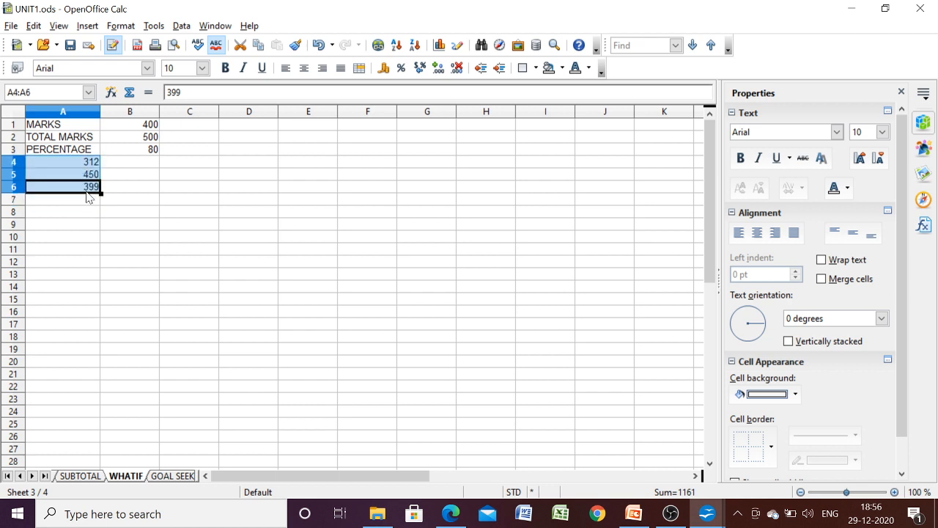
{"action": "key", "text": "ctrl+z"}
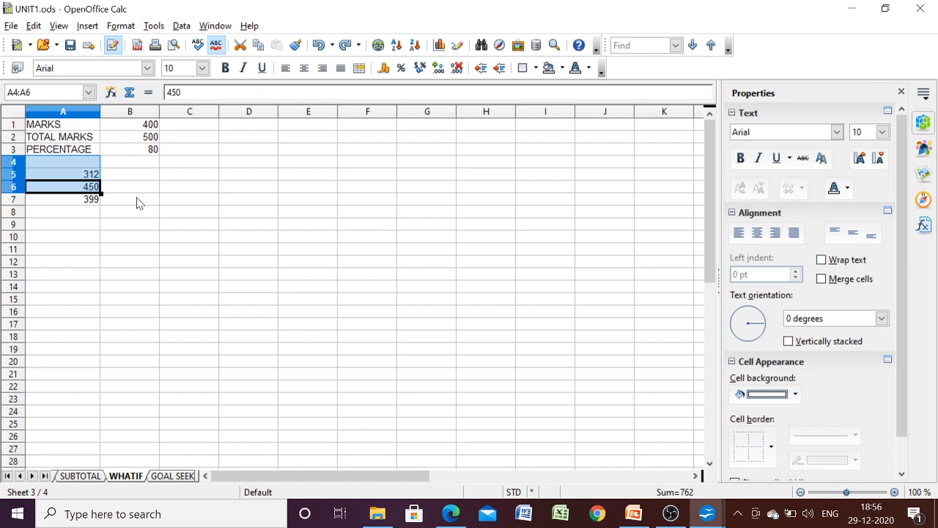
{"action": "left_click", "coordinate": [138, 202]}
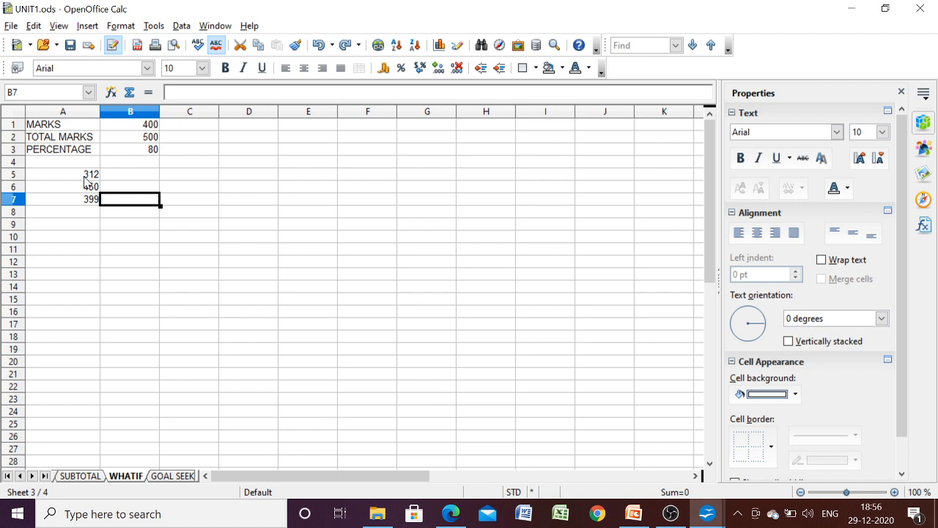
{"action": "left_click", "coordinate": [167, 180]}
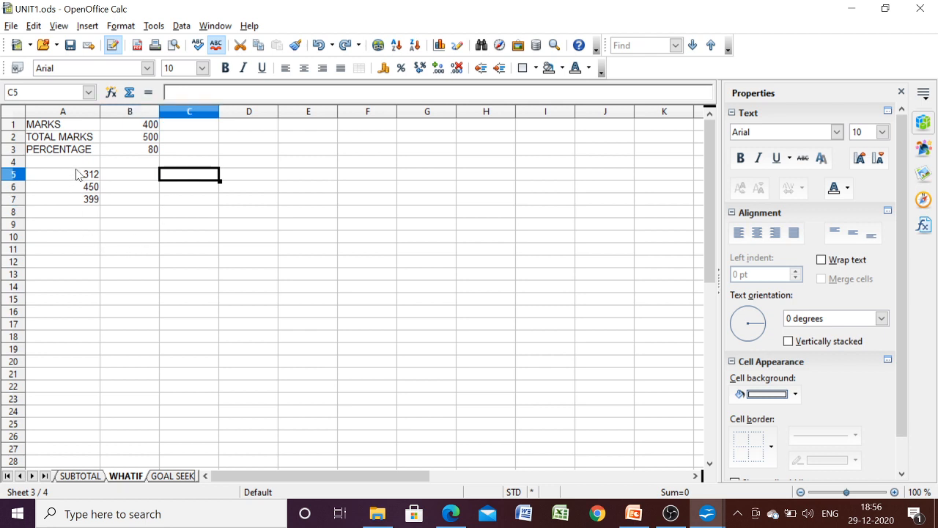
Run Multiple Operations on range A5:B7 with formula cell $B$3 and column input cell $B$1, and deselect the range.
{"action": "left_click_drag", "start_coordinate": [78, 175], "coordinate": [123, 203]}
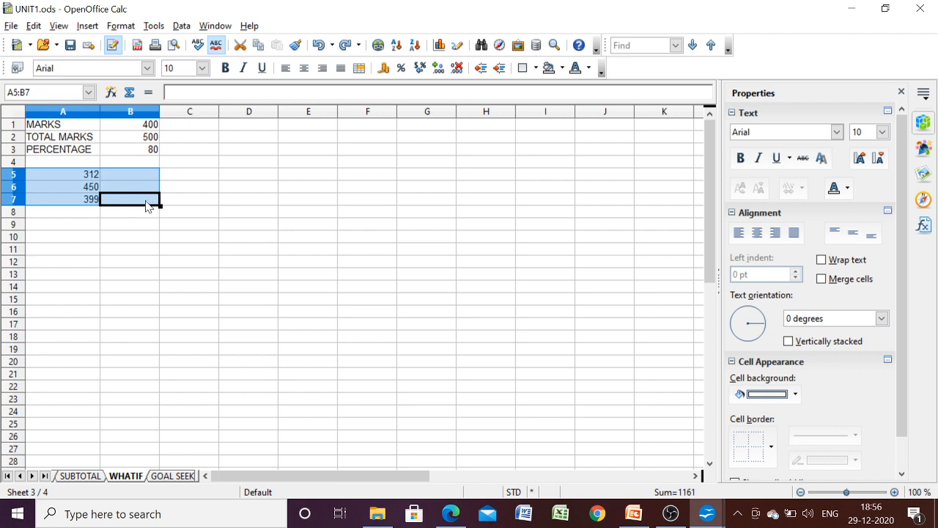
{"action": "left_click", "coordinate": [154, 28]}
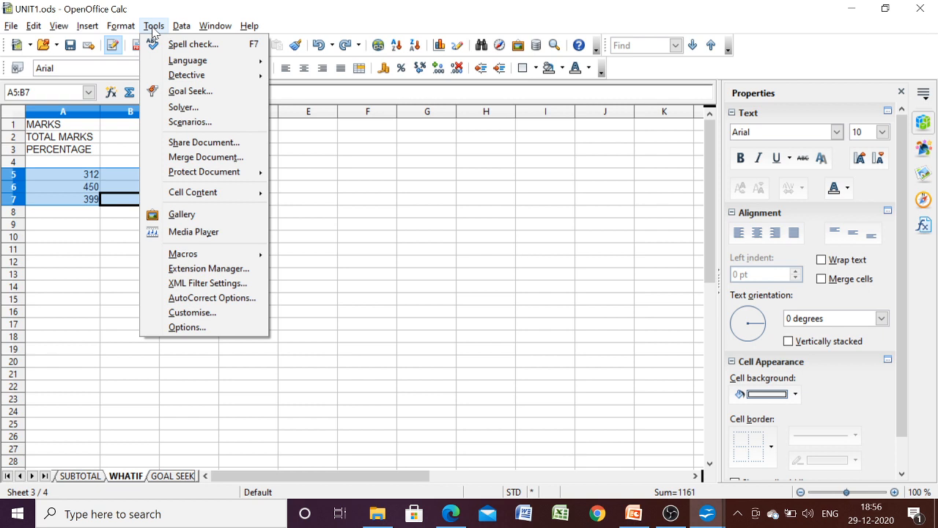
{"action": "mouse_move", "coordinate": [177, 31]}
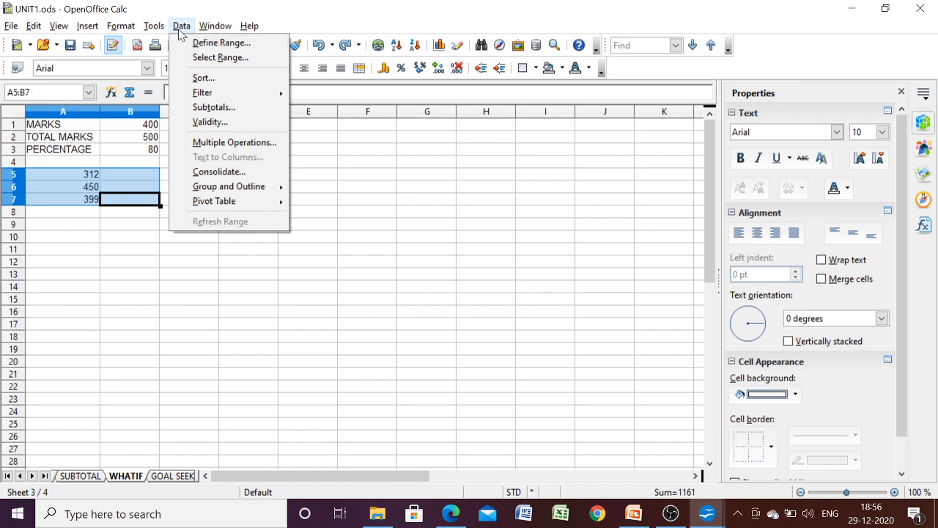
{"action": "left_click", "coordinate": [217, 144]}
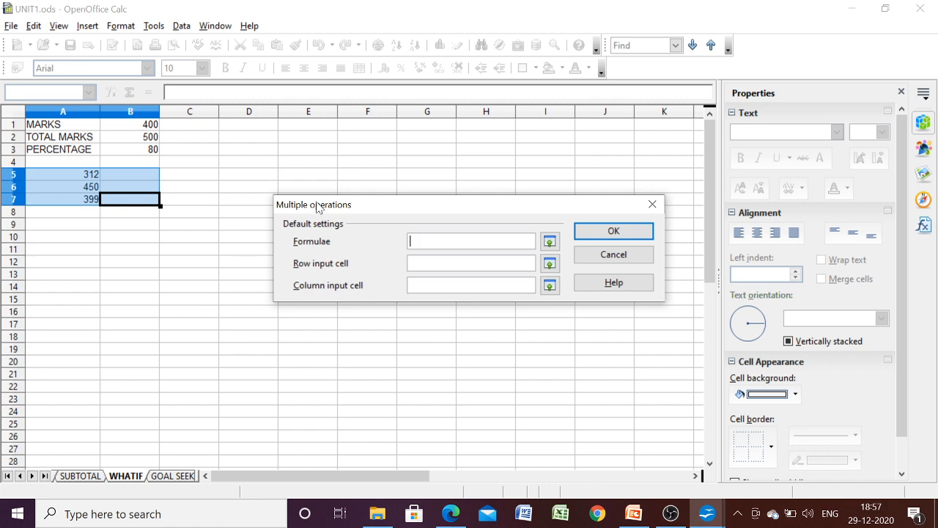
{"action": "left_click", "coordinate": [151, 151]}
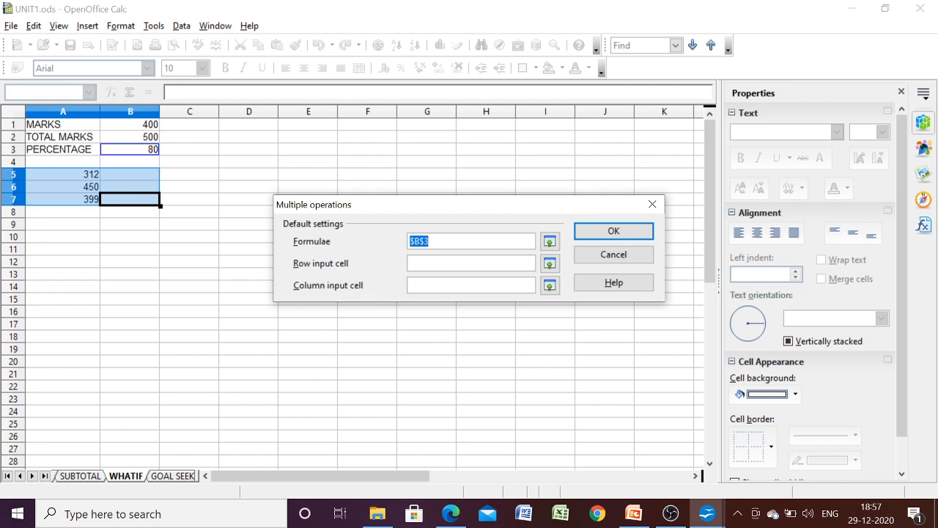
{"action": "left_click", "coordinate": [434, 285]}
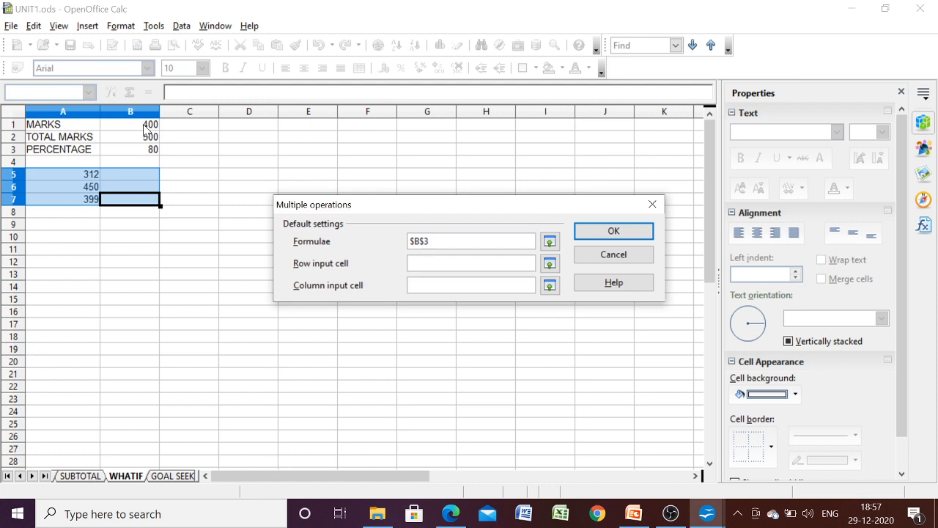
{"action": "left_click", "coordinate": [145, 126]}
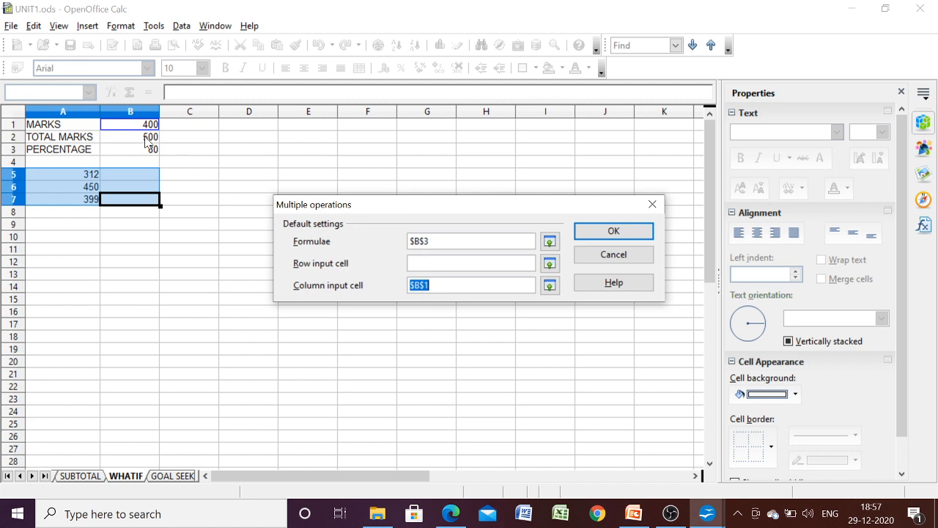
{"action": "left_click", "coordinate": [605, 235]}
{"action": "left_click", "coordinate": [368, 262]}
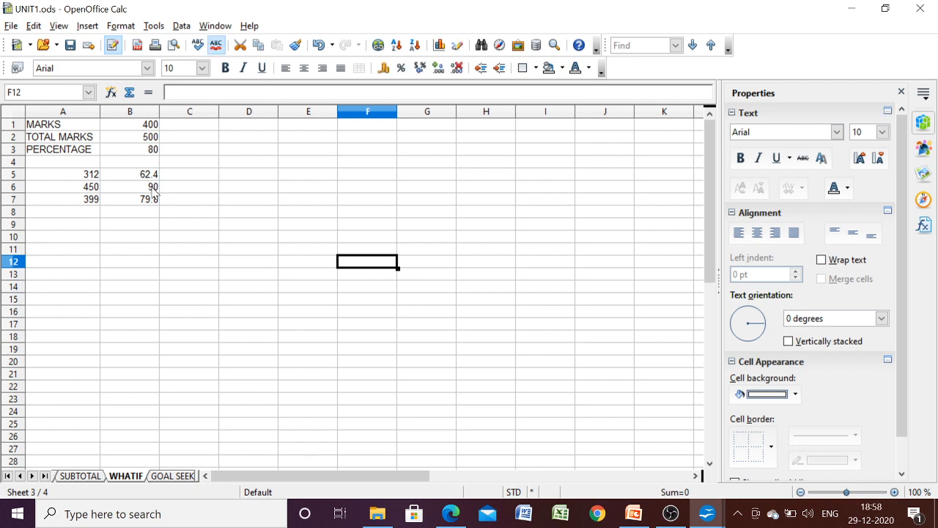
Enter the alternative marks 312, 450 and 399 across row 9 in cells A9 to C9.
{"action": "left_click", "coordinate": [86, 229]}
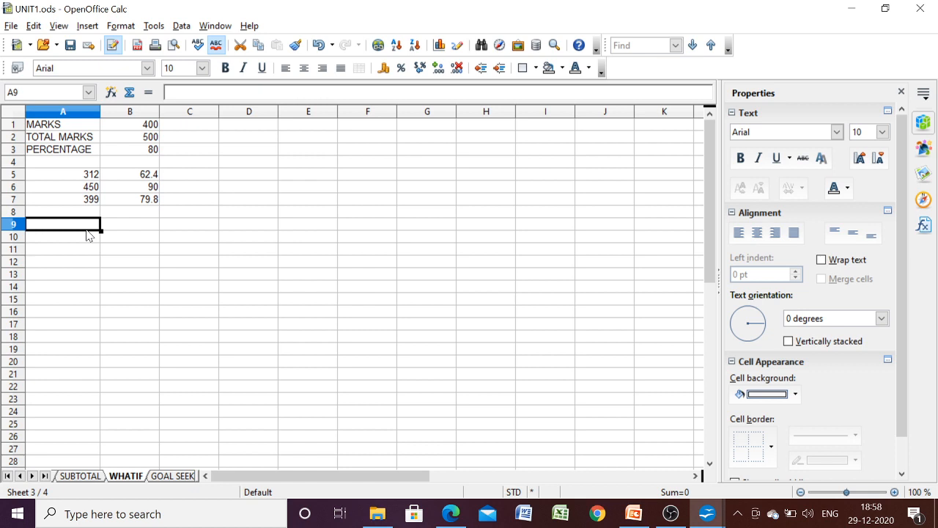
{"action": "type", "text": "312"}
{"action": "key", "text": "Tab"}
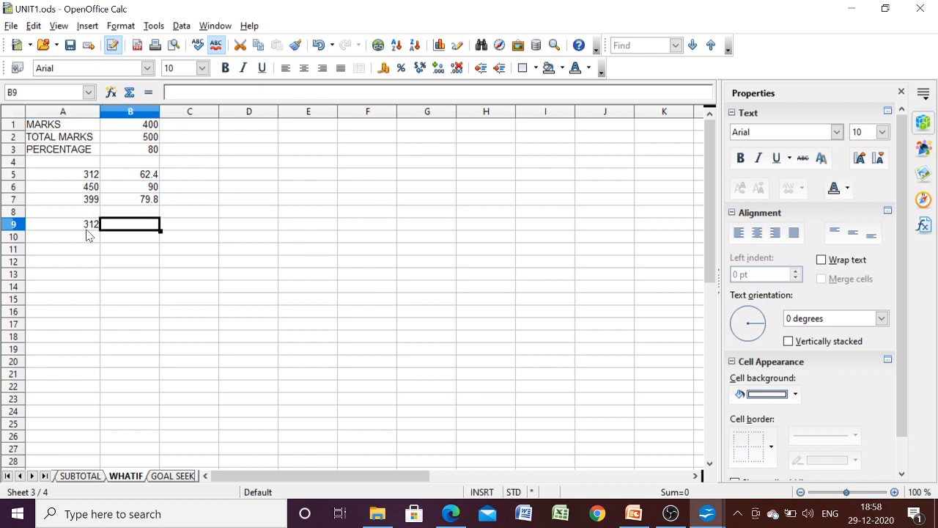
{"action": "type", "text": "450"}
{"action": "key", "text": "Tab"}
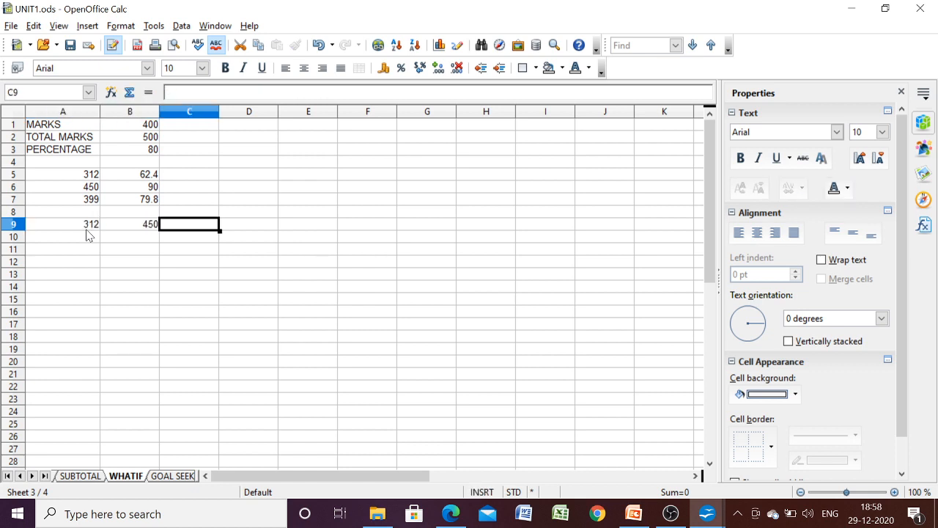
{"action": "type", "text": "399"}
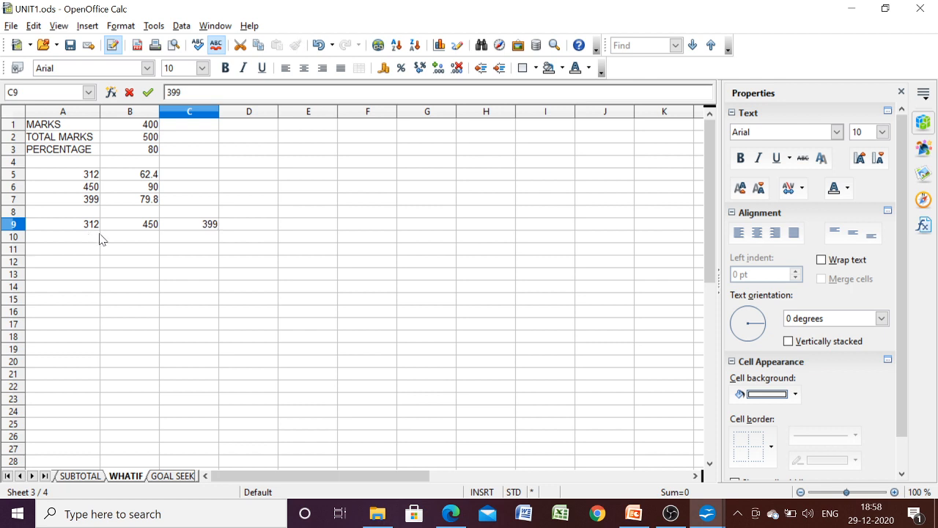
{"action": "left_click", "coordinate": [153, 273]}
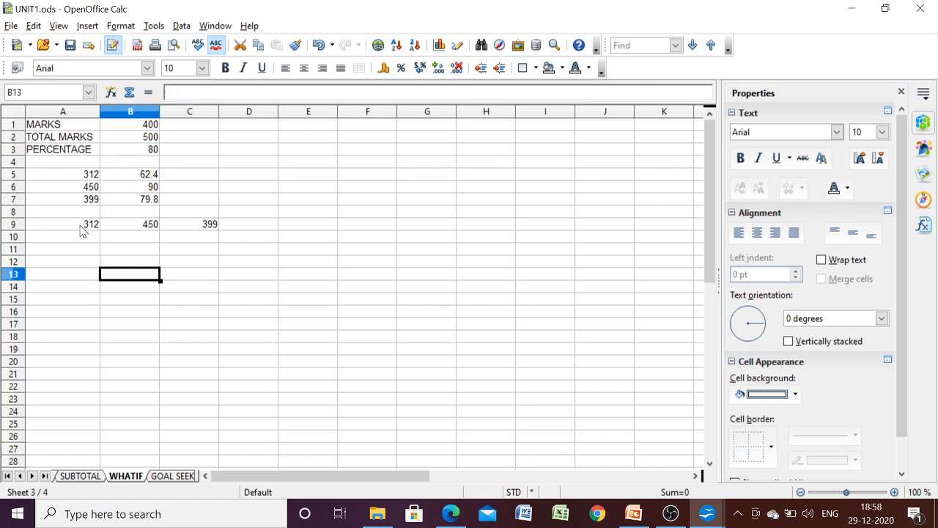
Run Multiple Operations on range A9:C10 with formula cell $B$3 and row input cell $B$1.
{"action": "left_click_drag", "start_coordinate": [81, 229], "coordinate": [199, 244]}
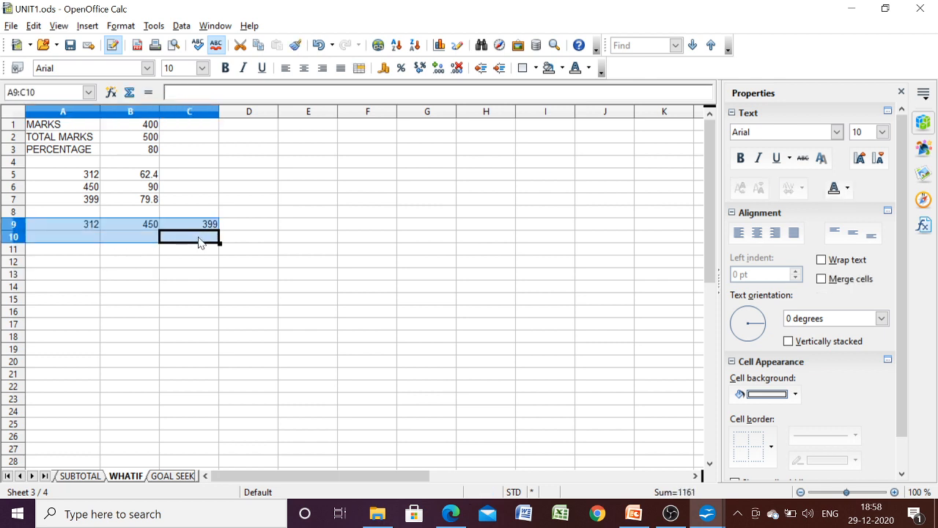
{"action": "left_click", "coordinate": [181, 27]}
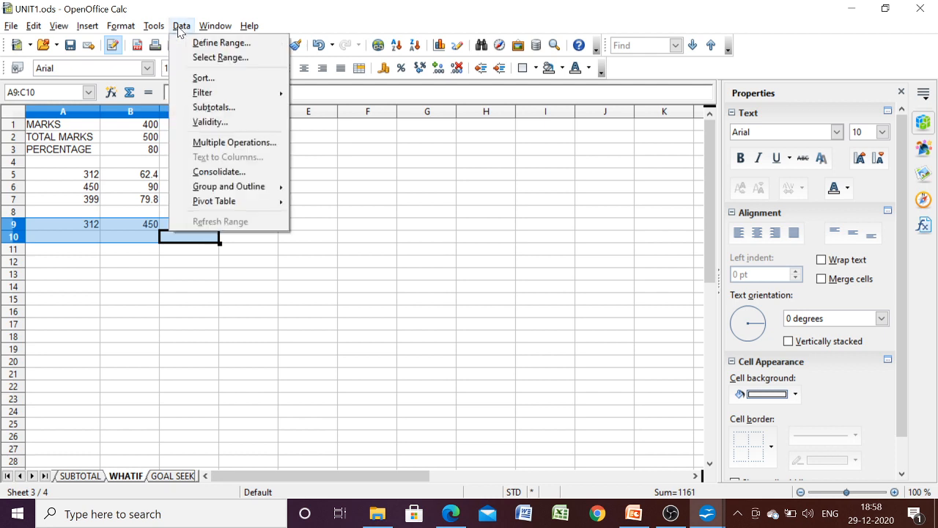
{"action": "left_click", "coordinate": [224, 142]}
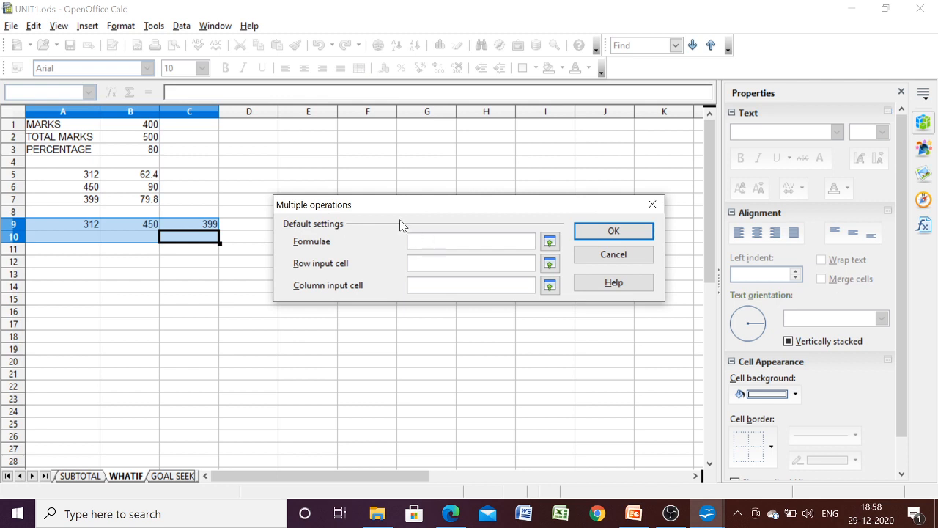
{"action": "left_click", "coordinate": [153, 150]}
{"action": "left_click", "coordinate": [462, 263]}
{"action": "left_click", "coordinate": [150, 126]}
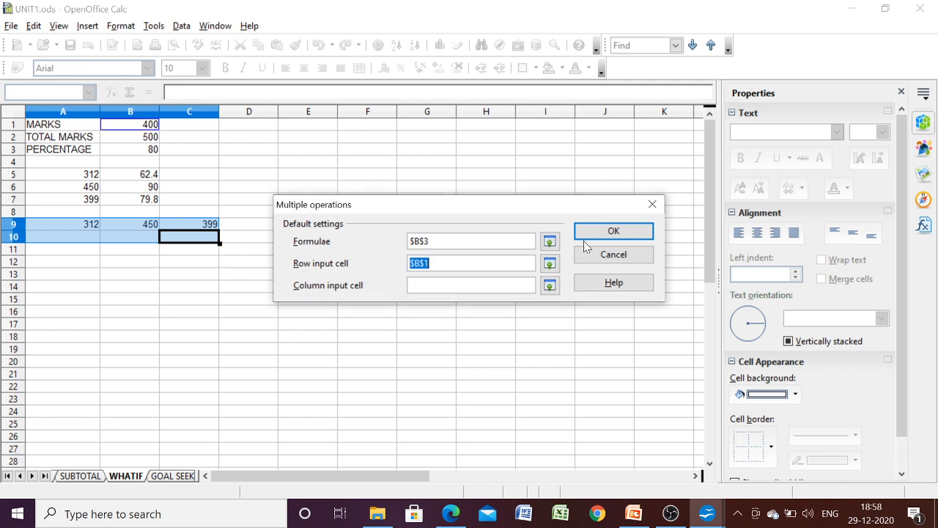
{"action": "left_click", "coordinate": [615, 233]}
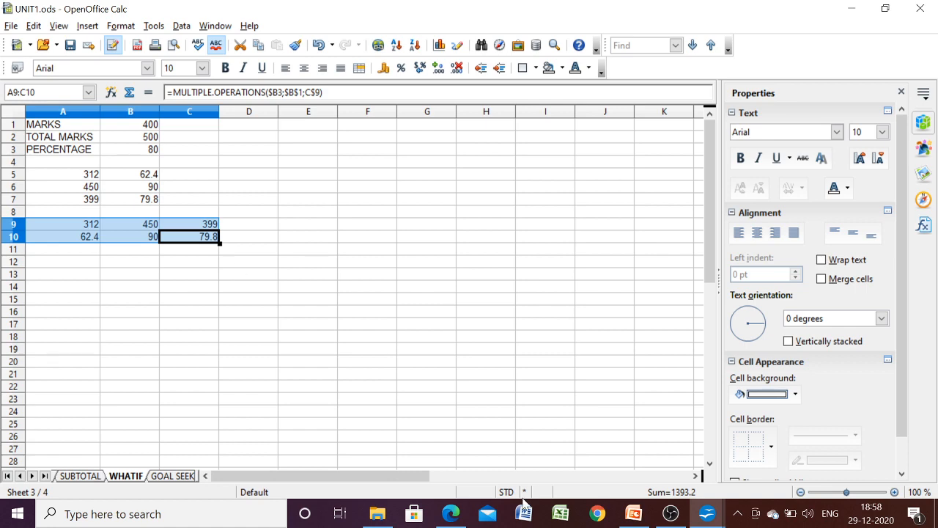
Switch to the UNIT-2 slide show in PowerPoint and review the Goal Seek and Multiple Operations slides.
{"action": "left_click", "coordinate": [628, 519]}
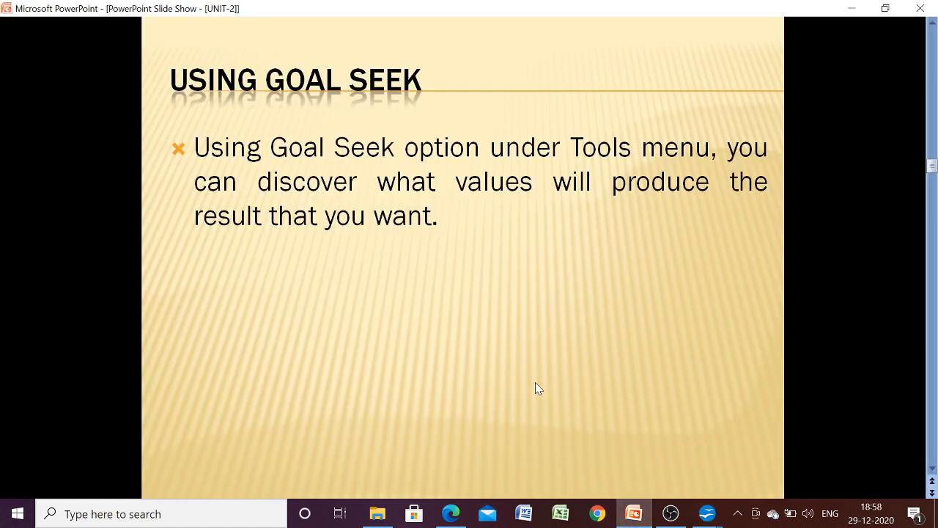
{"action": "left_click", "coordinate": [535, 382]}
{"action": "left_click", "coordinate": [535, 382]}
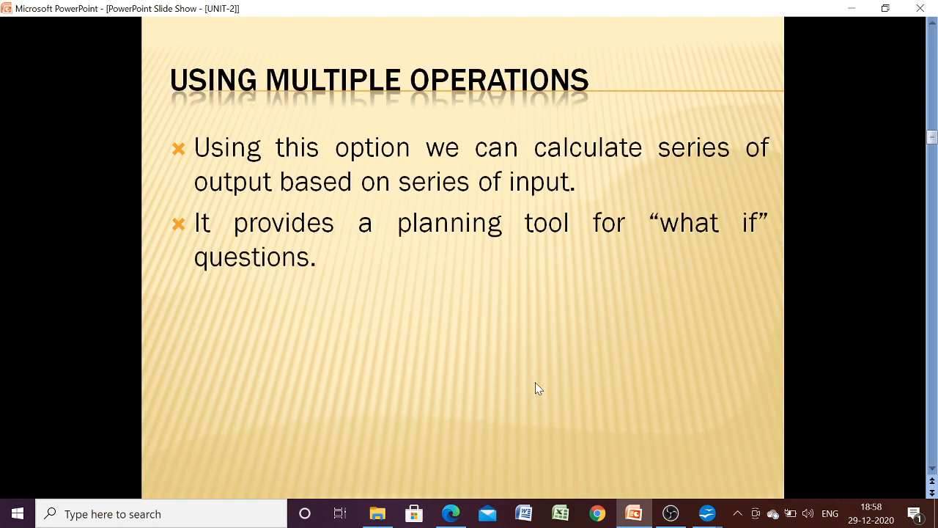
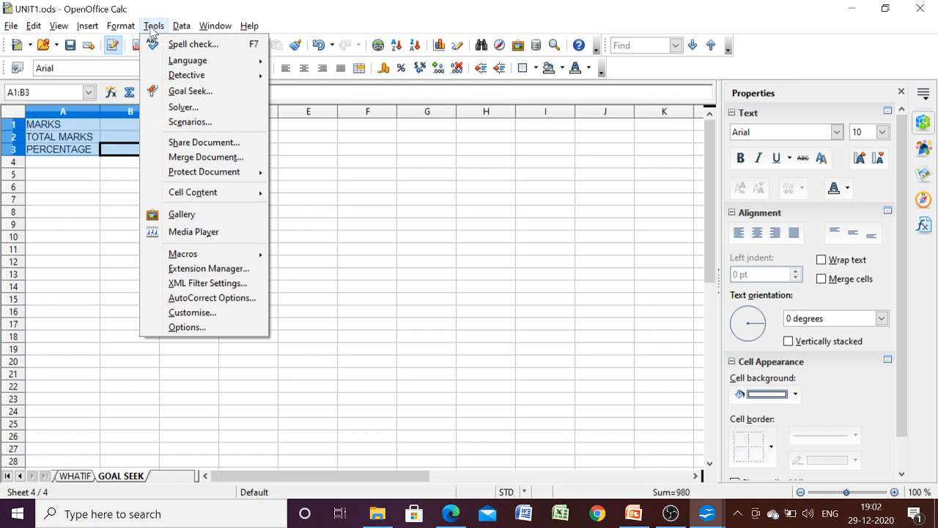
Run Goal Seek on formula cell $B$3 with target value 99 and variable cell $B$1, insert the result, and undo it.
{"action": "left_click", "coordinate": [190, 91]}
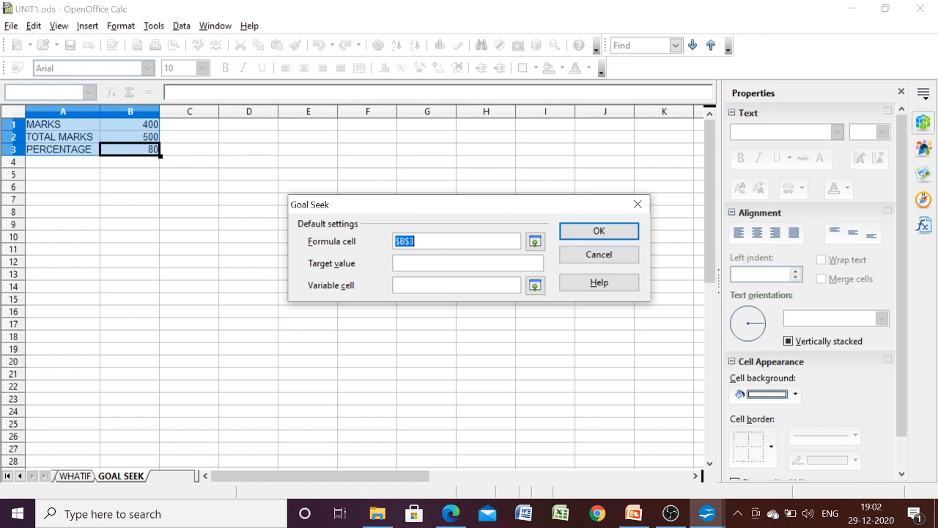
{"action": "left_click", "coordinate": [134, 151]}
{"action": "left_click", "coordinate": [427, 263]}
{"action": "type", "text": "99"}
{"action": "left_click", "coordinate": [432, 285]}
{"action": "left_click", "coordinate": [141, 127]}
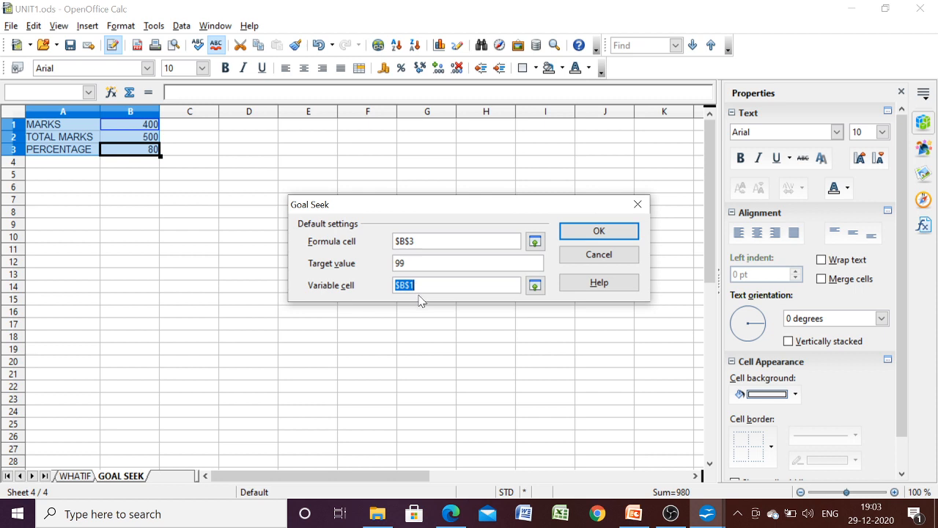
{"action": "left_click", "coordinate": [587, 233]}
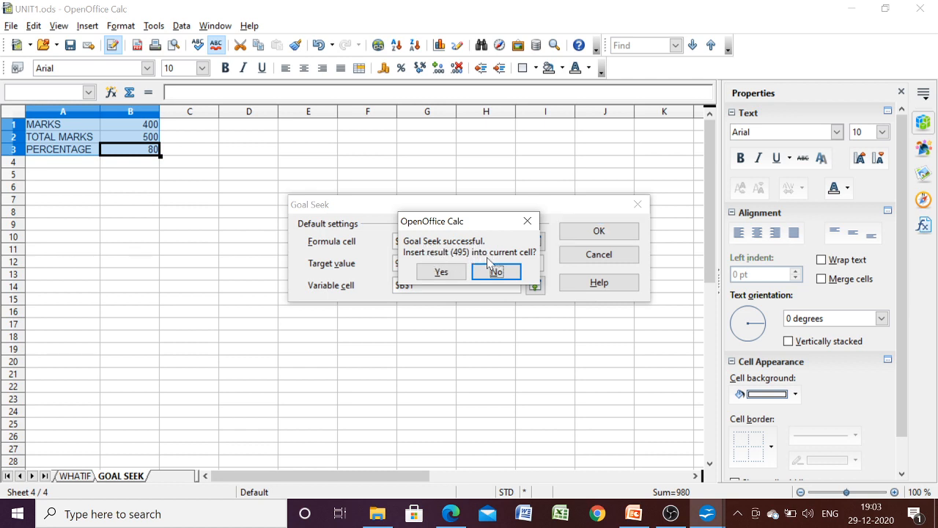
{"action": "left_click", "coordinate": [442, 272]}
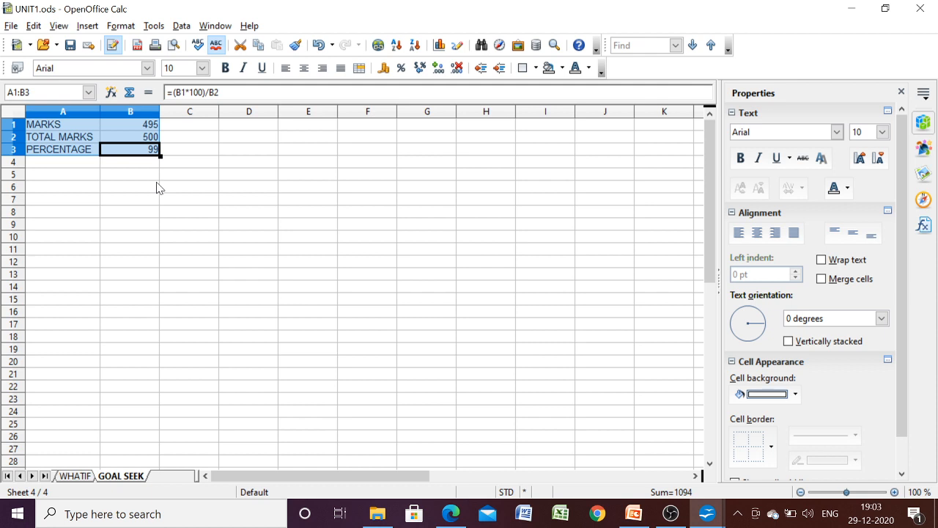
{"action": "left_click", "coordinate": [316, 50]}
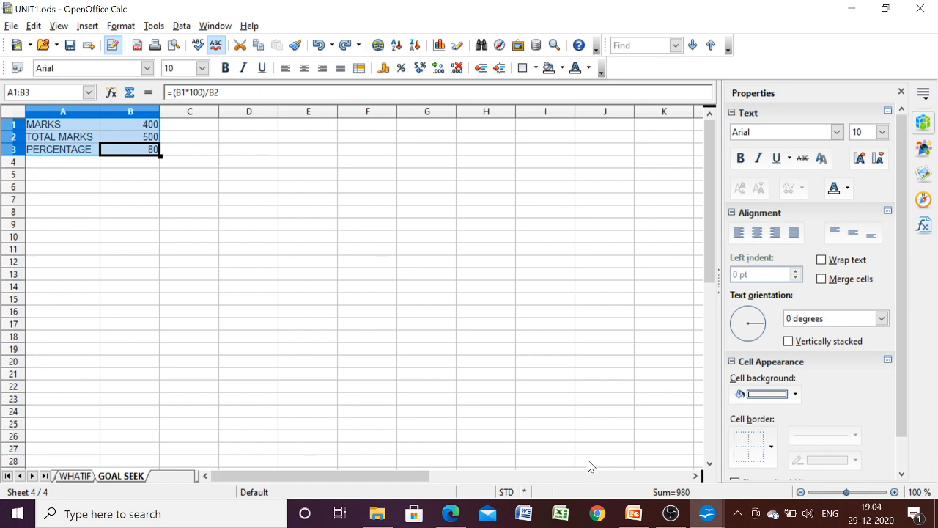
Switch to the PowerPoint slide show and read the slides on the Goal Seek steps and the Solver.
{"action": "left_click", "coordinate": [632, 517]}
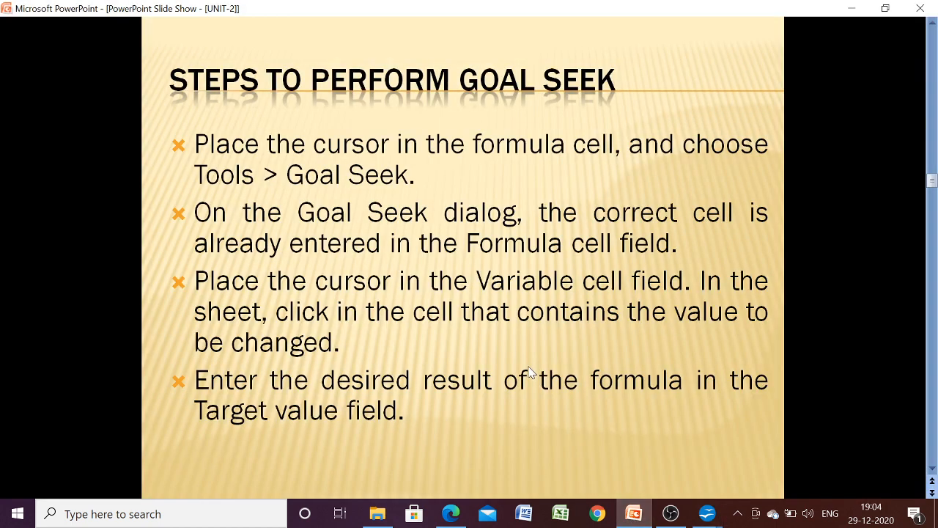
{"action": "left_click", "coordinate": [531, 372]}
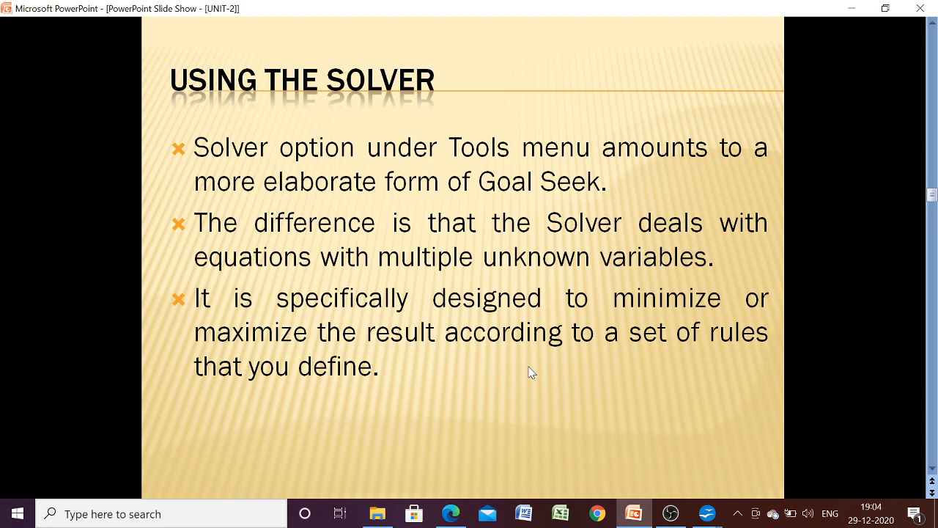
{"action": "left_click", "coordinate": [607, 284]}
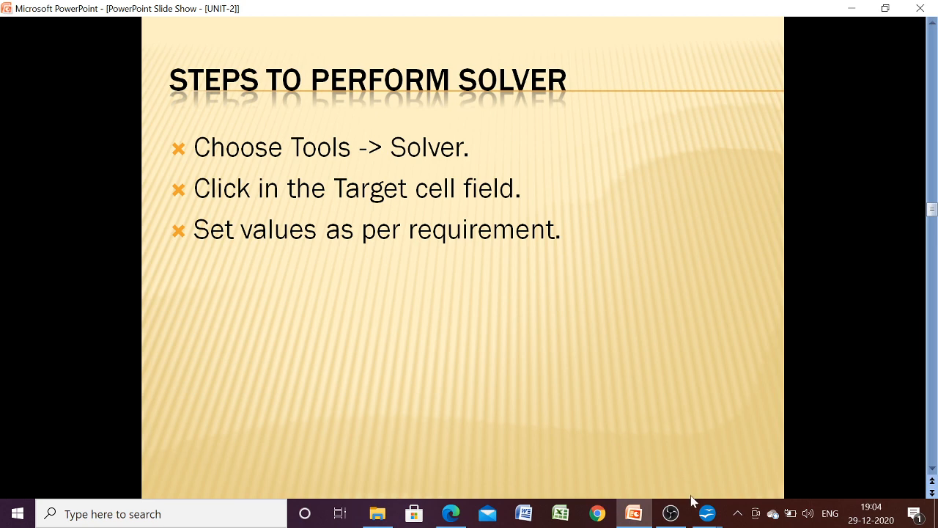
Switch back to UNIT1.ods in OpenOffice Calc and select the marks and percentage range A1:B3.
{"action": "mouse_move", "coordinate": [705, 515]}
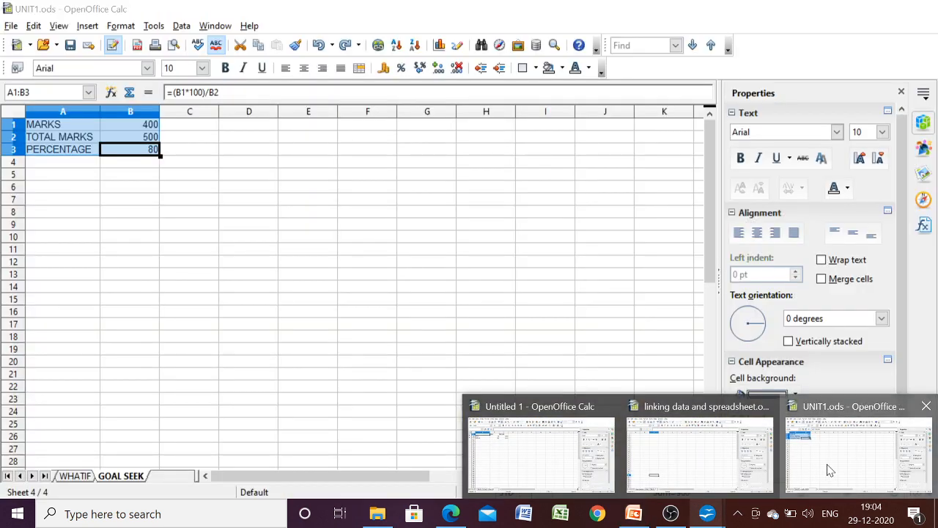
{"action": "left_click", "coordinate": [829, 470]}
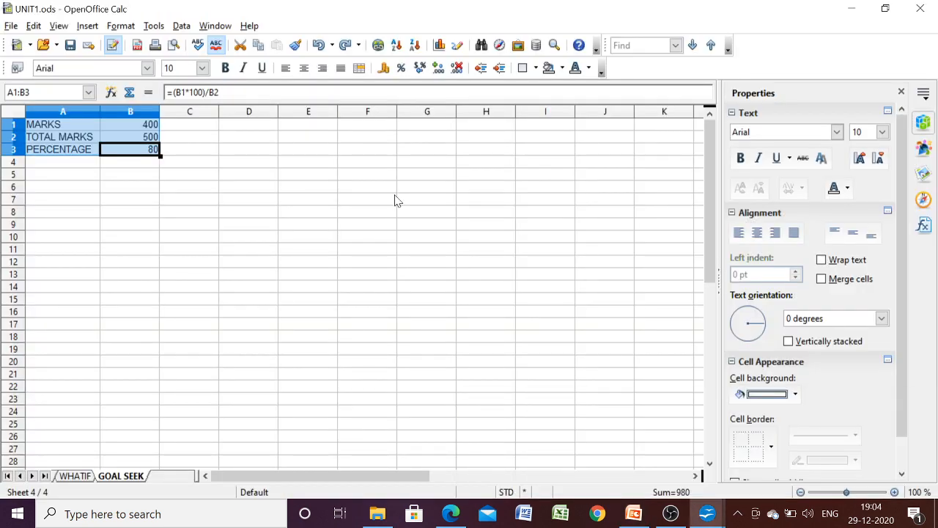
{"action": "left_click", "coordinate": [227, 224]}
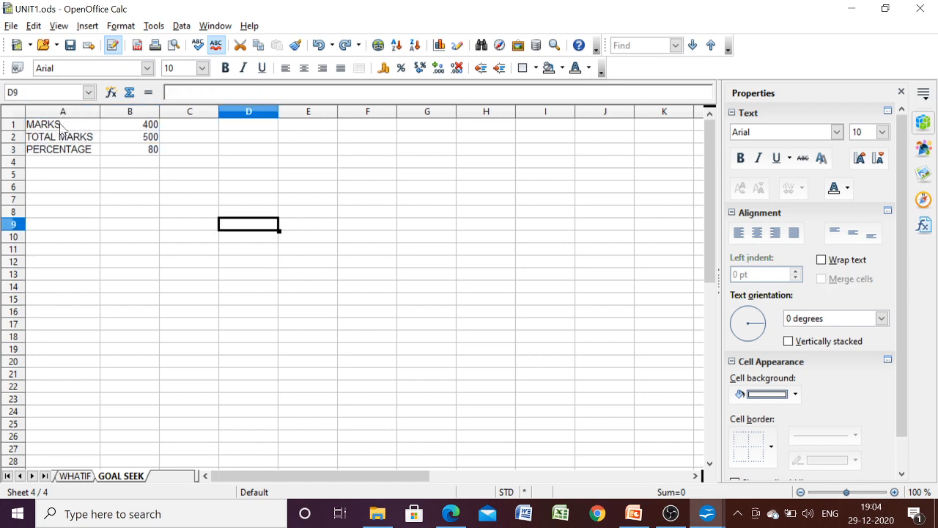
{"action": "left_click_drag", "start_coordinate": [61, 128], "coordinate": [137, 153]}
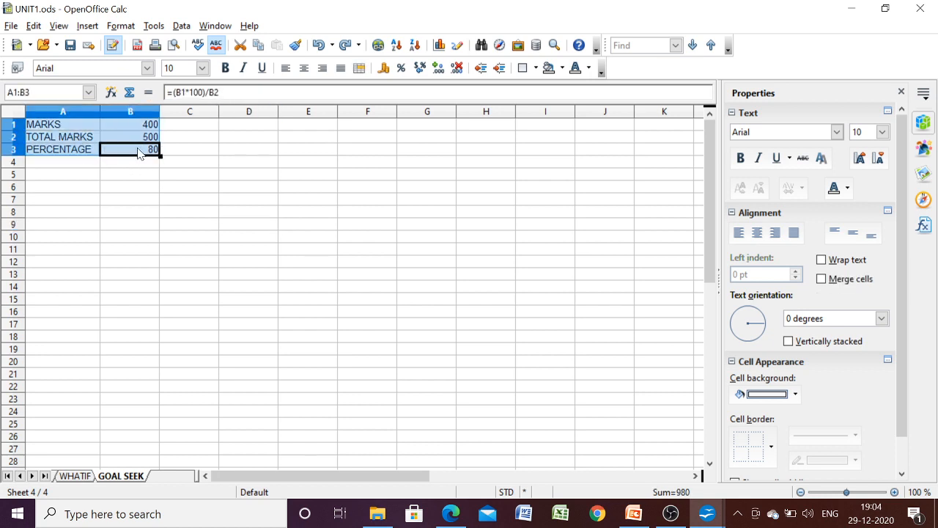
Run Solver on target cell $B$3 for a value of 88 by changing cell $B$1, and keep the result.
{"action": "left_click", "coordinate": [154, 26]}
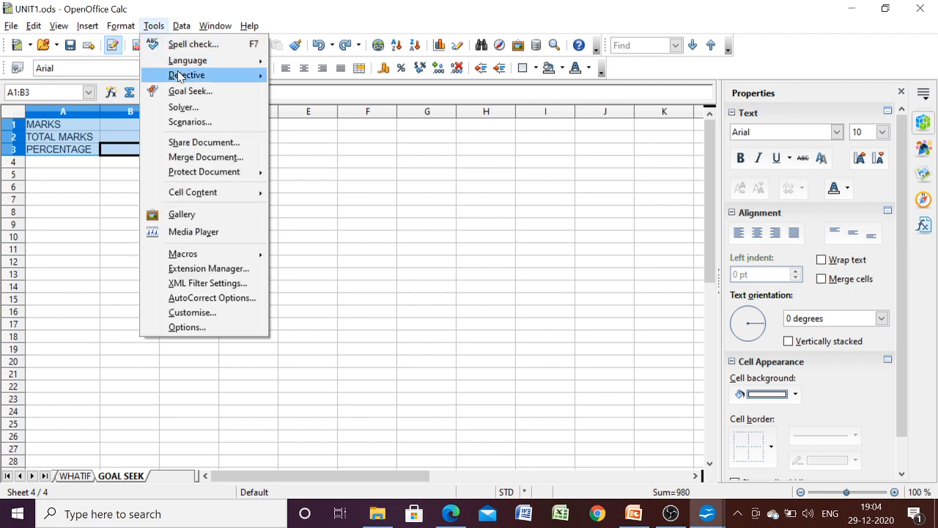
{"action": "left_click", "coordinate": [183, 108]}
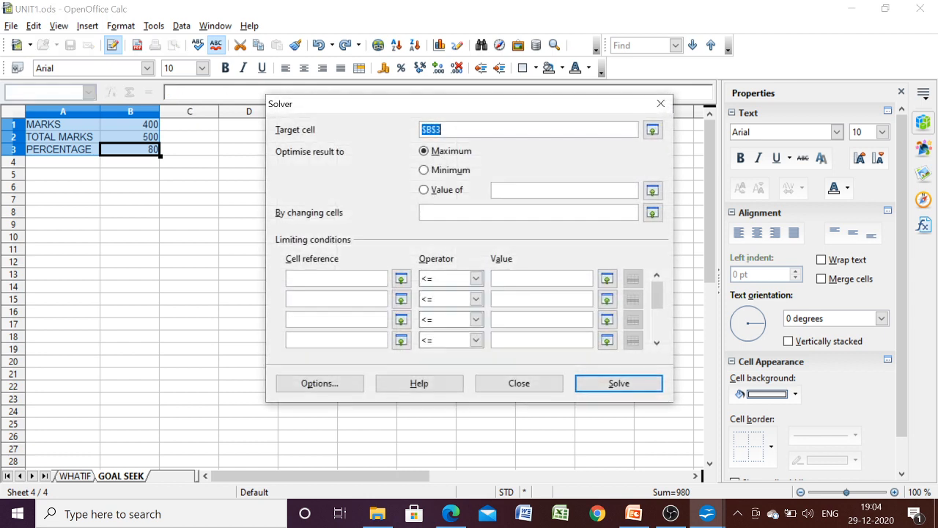
{"action": "left_click", "coordinate": [144, 150]}
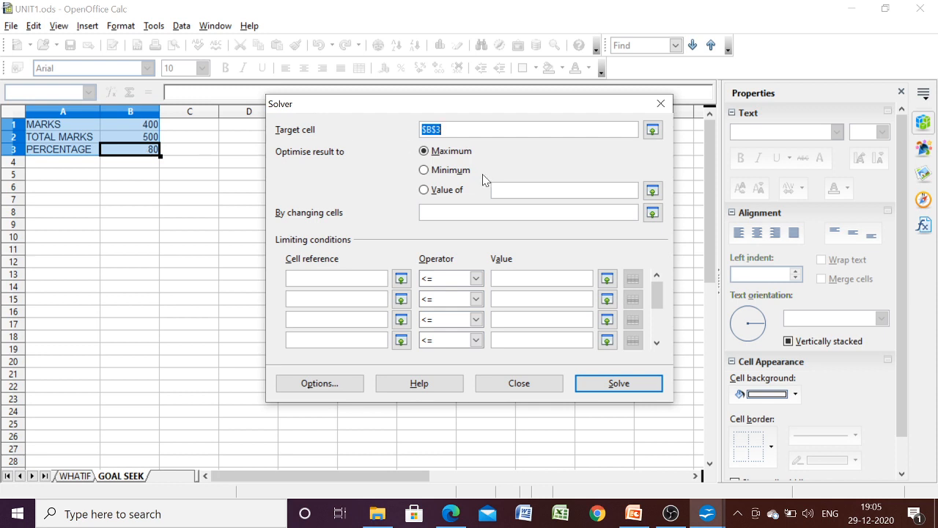
{"action": "left_click", "coordinate": [562, 191]}
{"action": "type", "text": "88"}
{"action": "left_click", "coordinate": [469, 212]}
{"action": "left_click", "coordinate": [148, 127]}
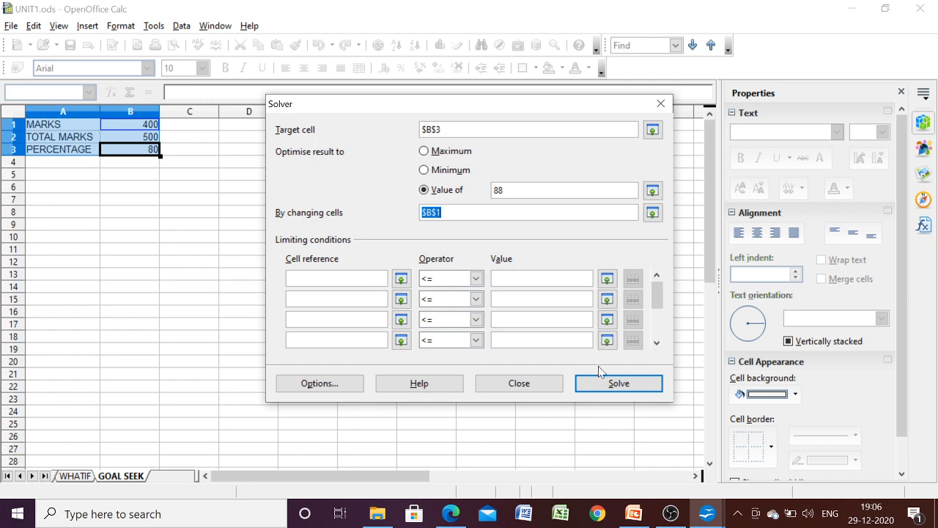
{"action": "left_click", "coordinate": [629, 384]}
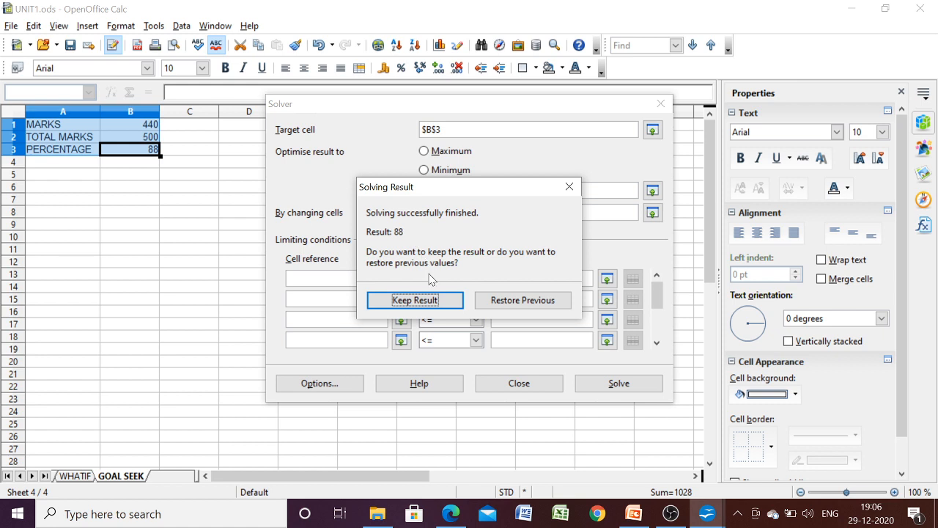
{"action": "left_click", "coordinate": [423, 301]}
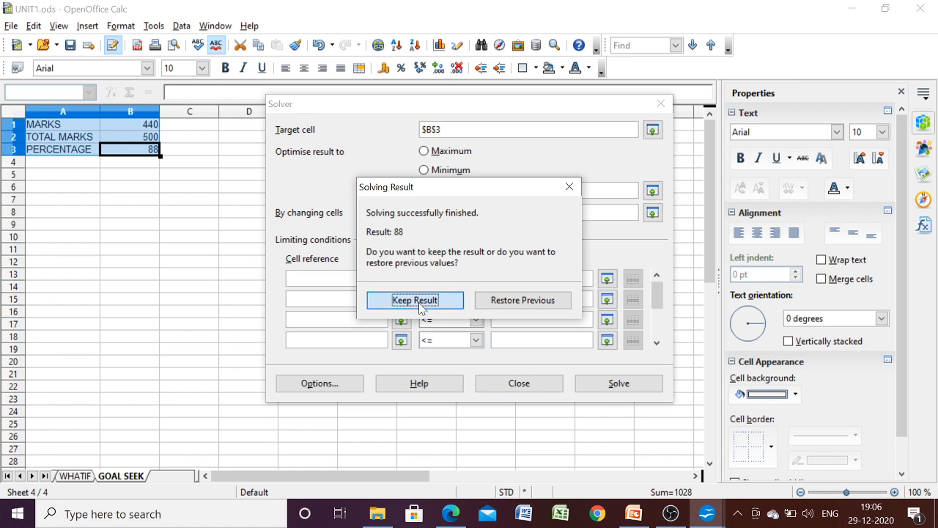